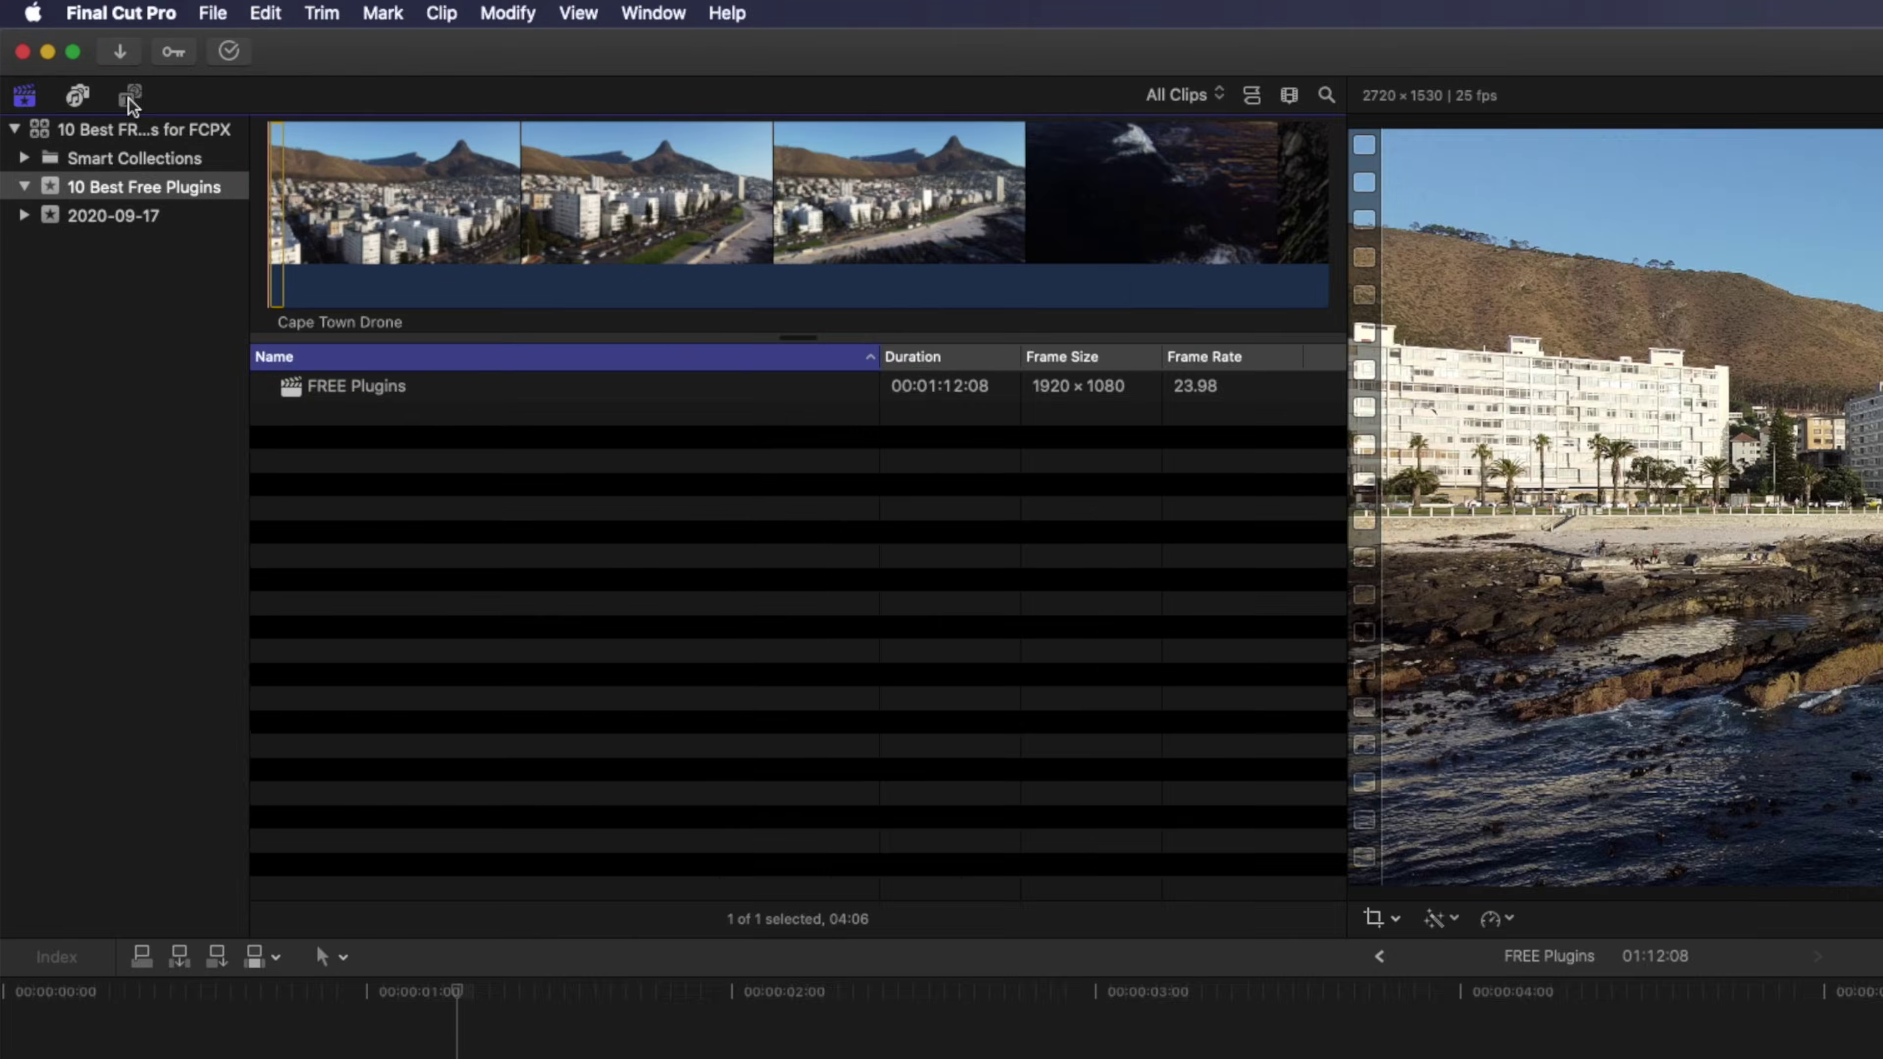
- Open the Titles and Generators sidebar to list the installed titles by category
click(130, 96)
- Show the mVertigo titles, centre the magnifier on the island church, and widen its outer radius
click(14, 130)
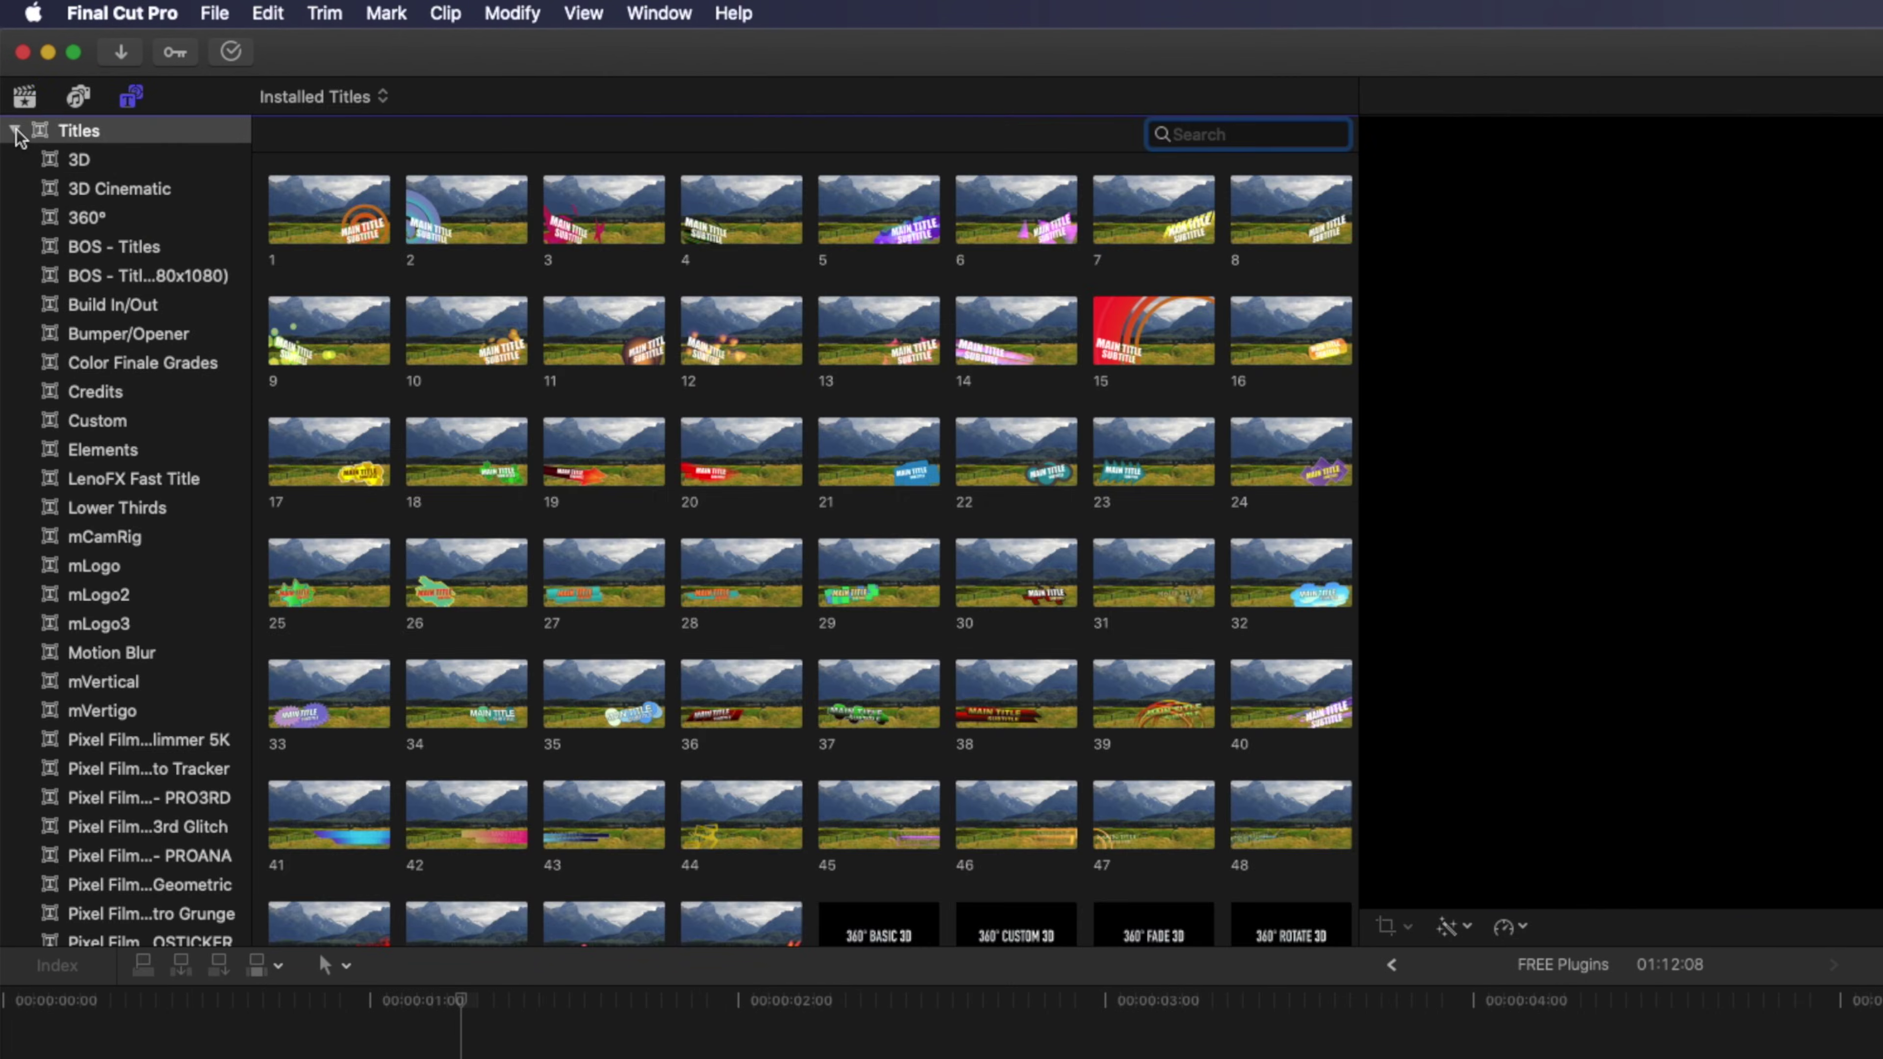
click(107, 712)
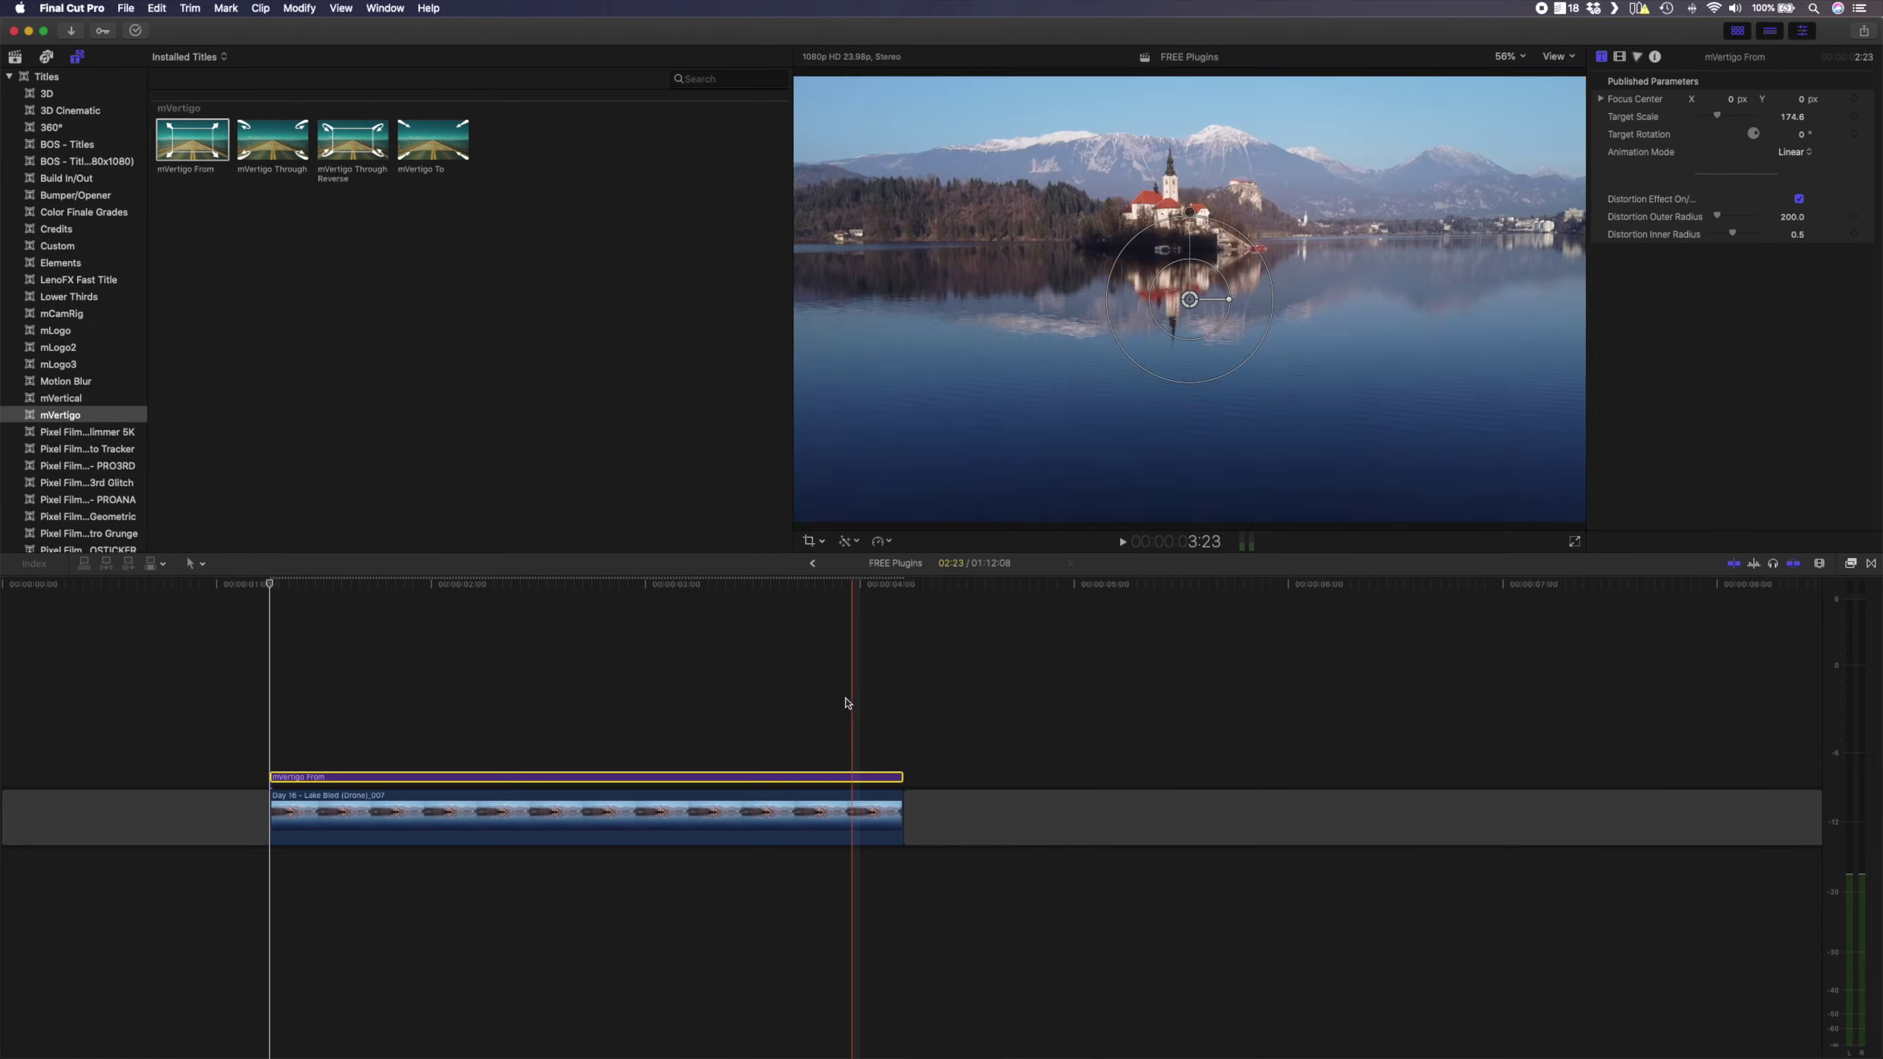
drag(1189, 300, 1183, 200)
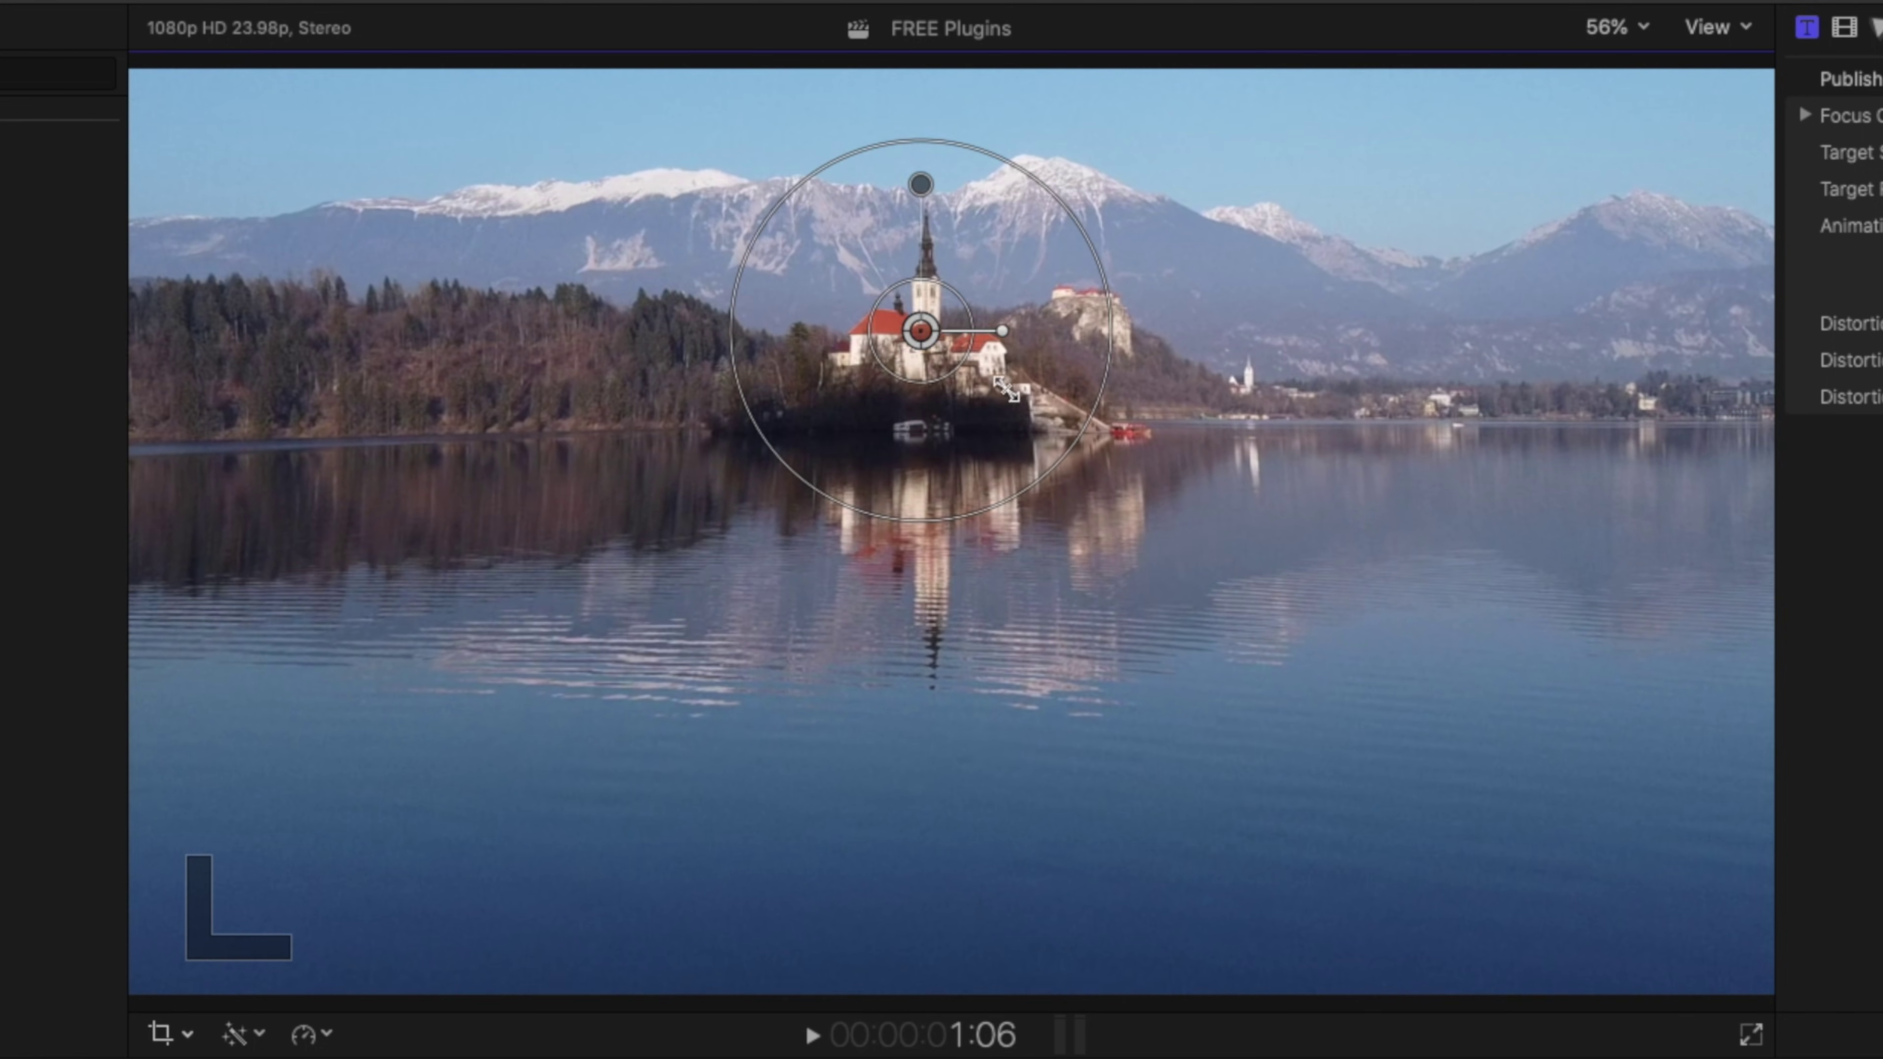
drag(1079, 428, 1282, 568)
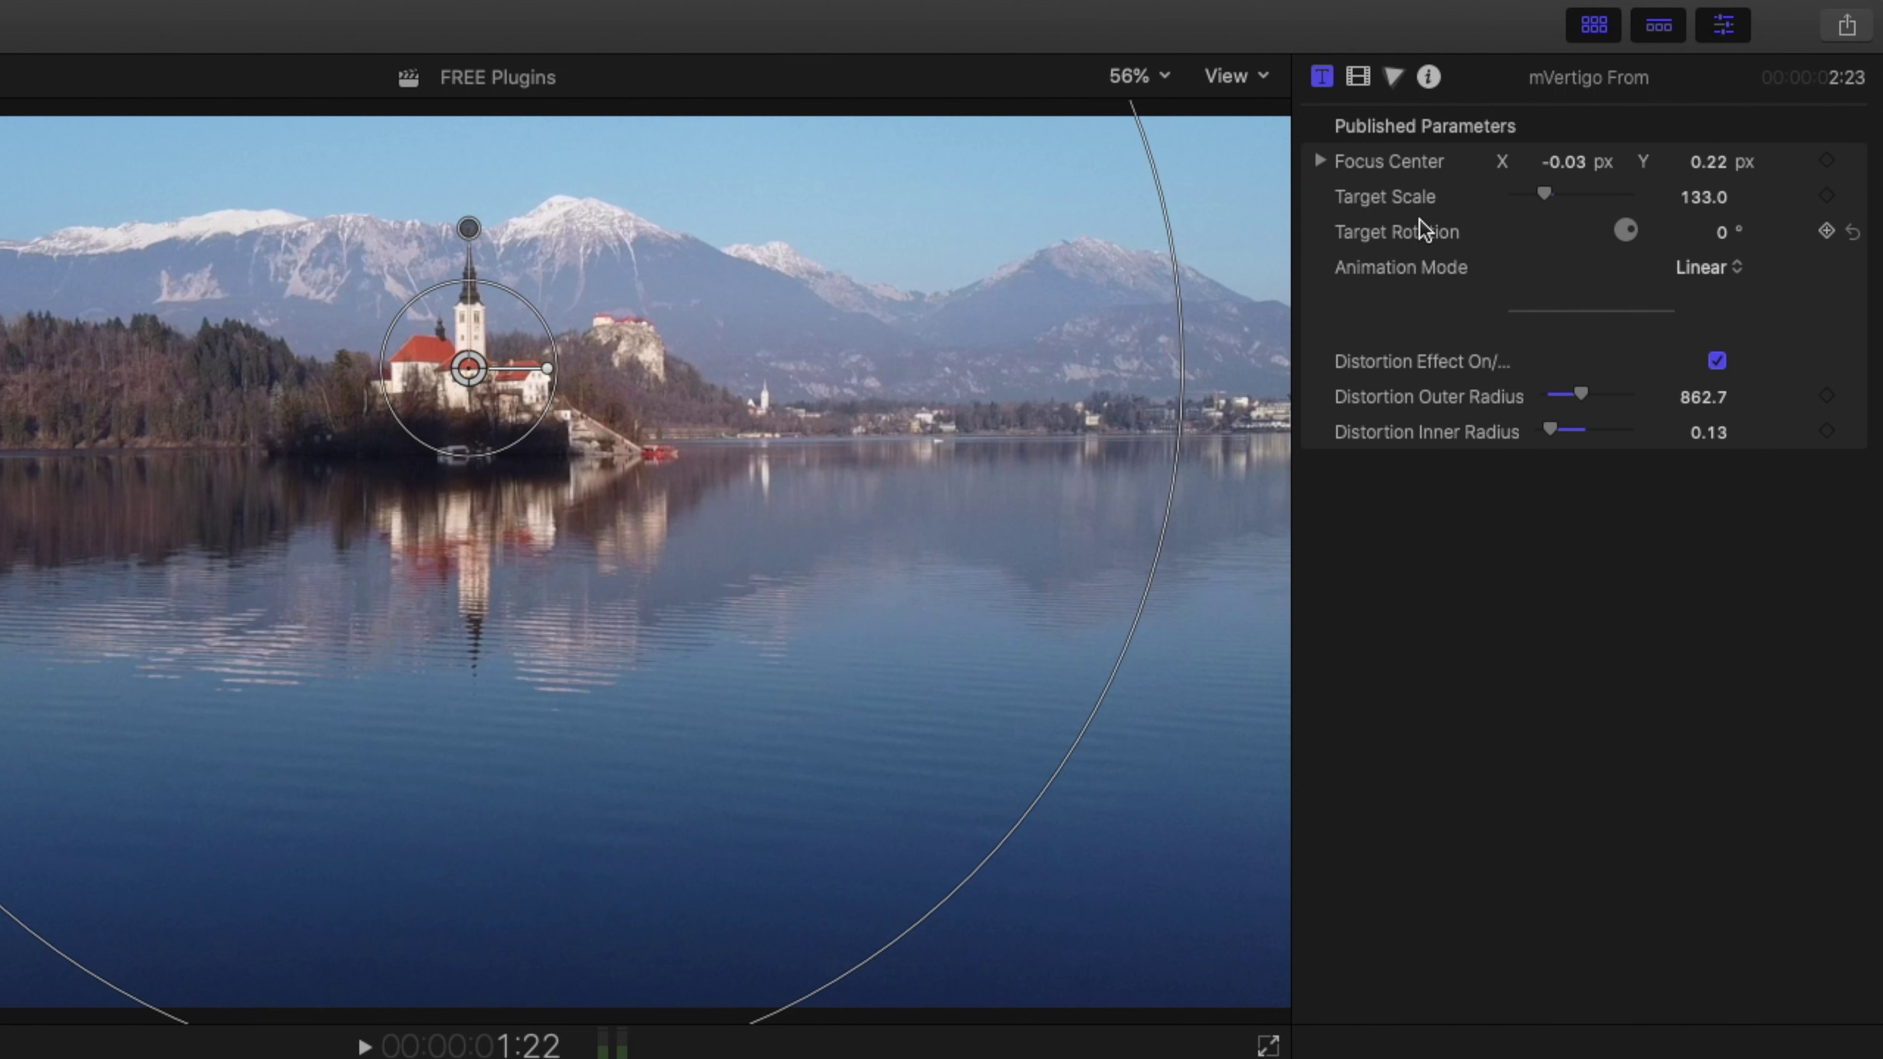
click(1717, 361)
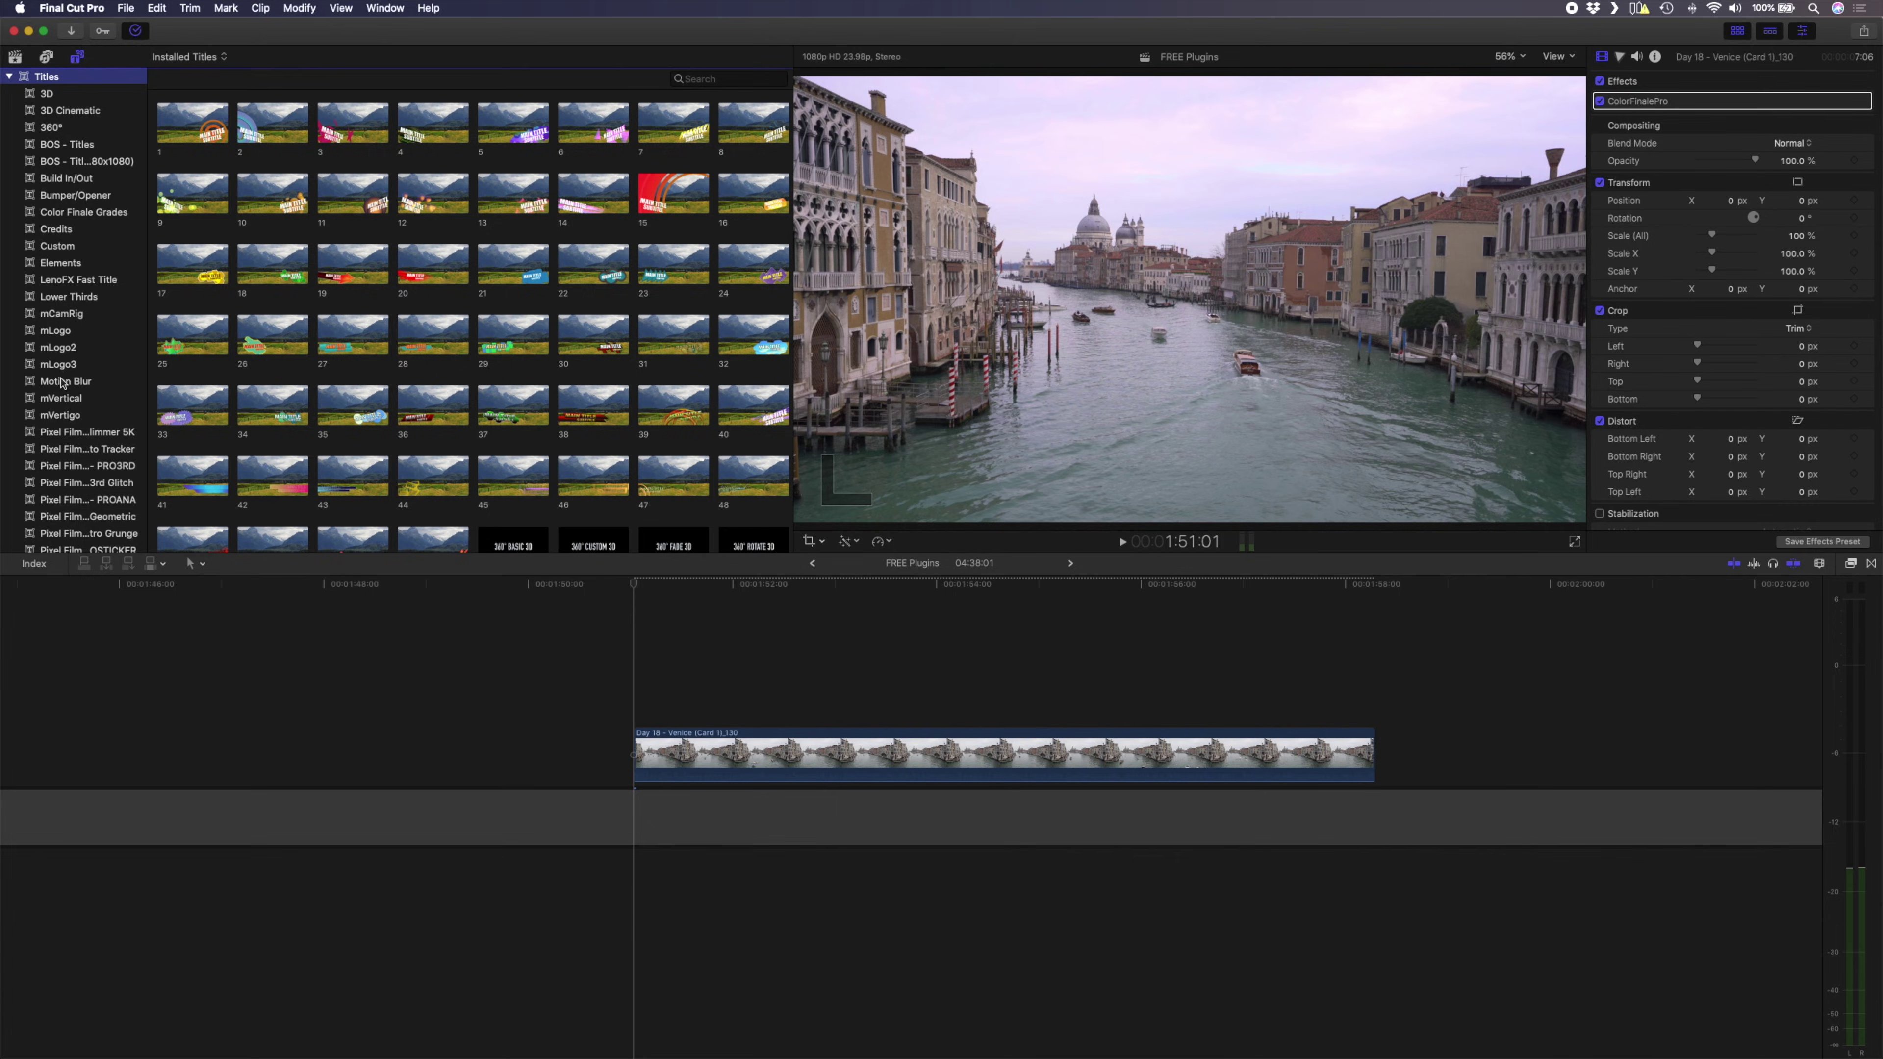
- Place Moderate Motion Blur 2 above the Venice clip, stretched to the clip's full length
click(63, 382)
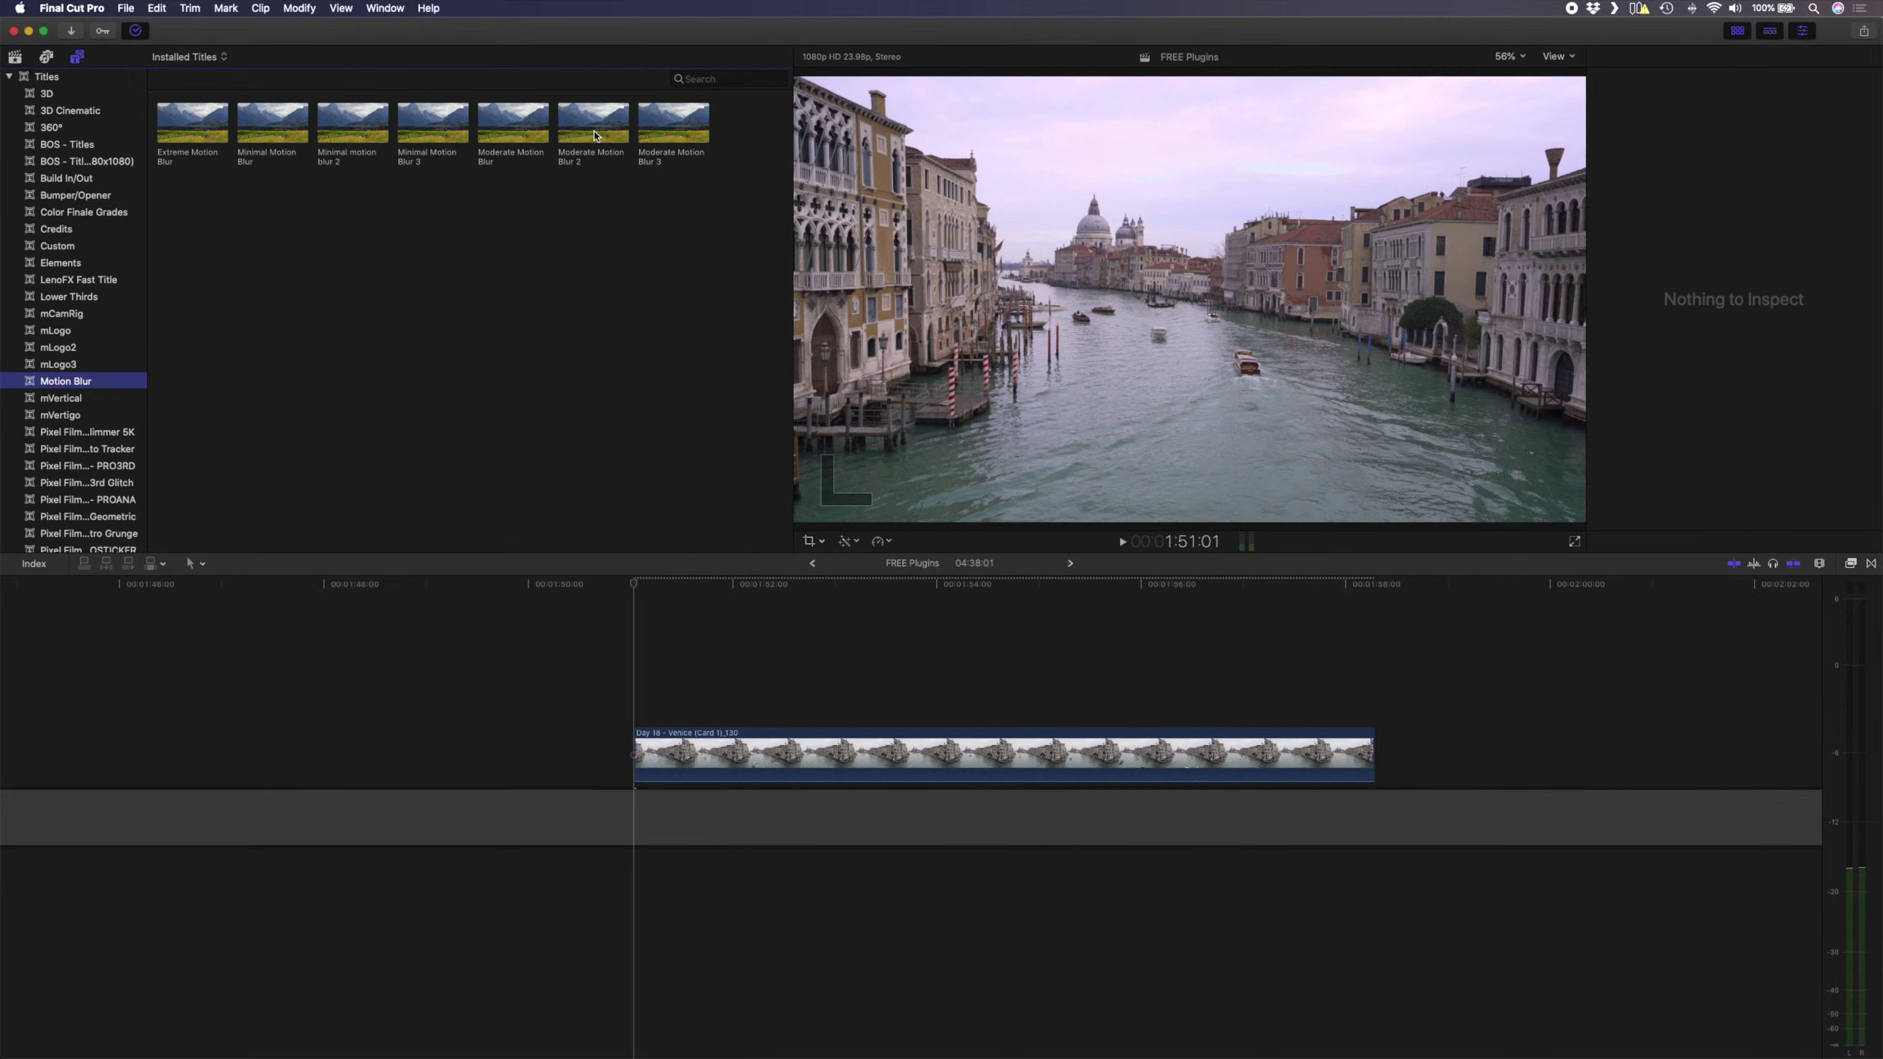
drag(594, 136, 717, 644)
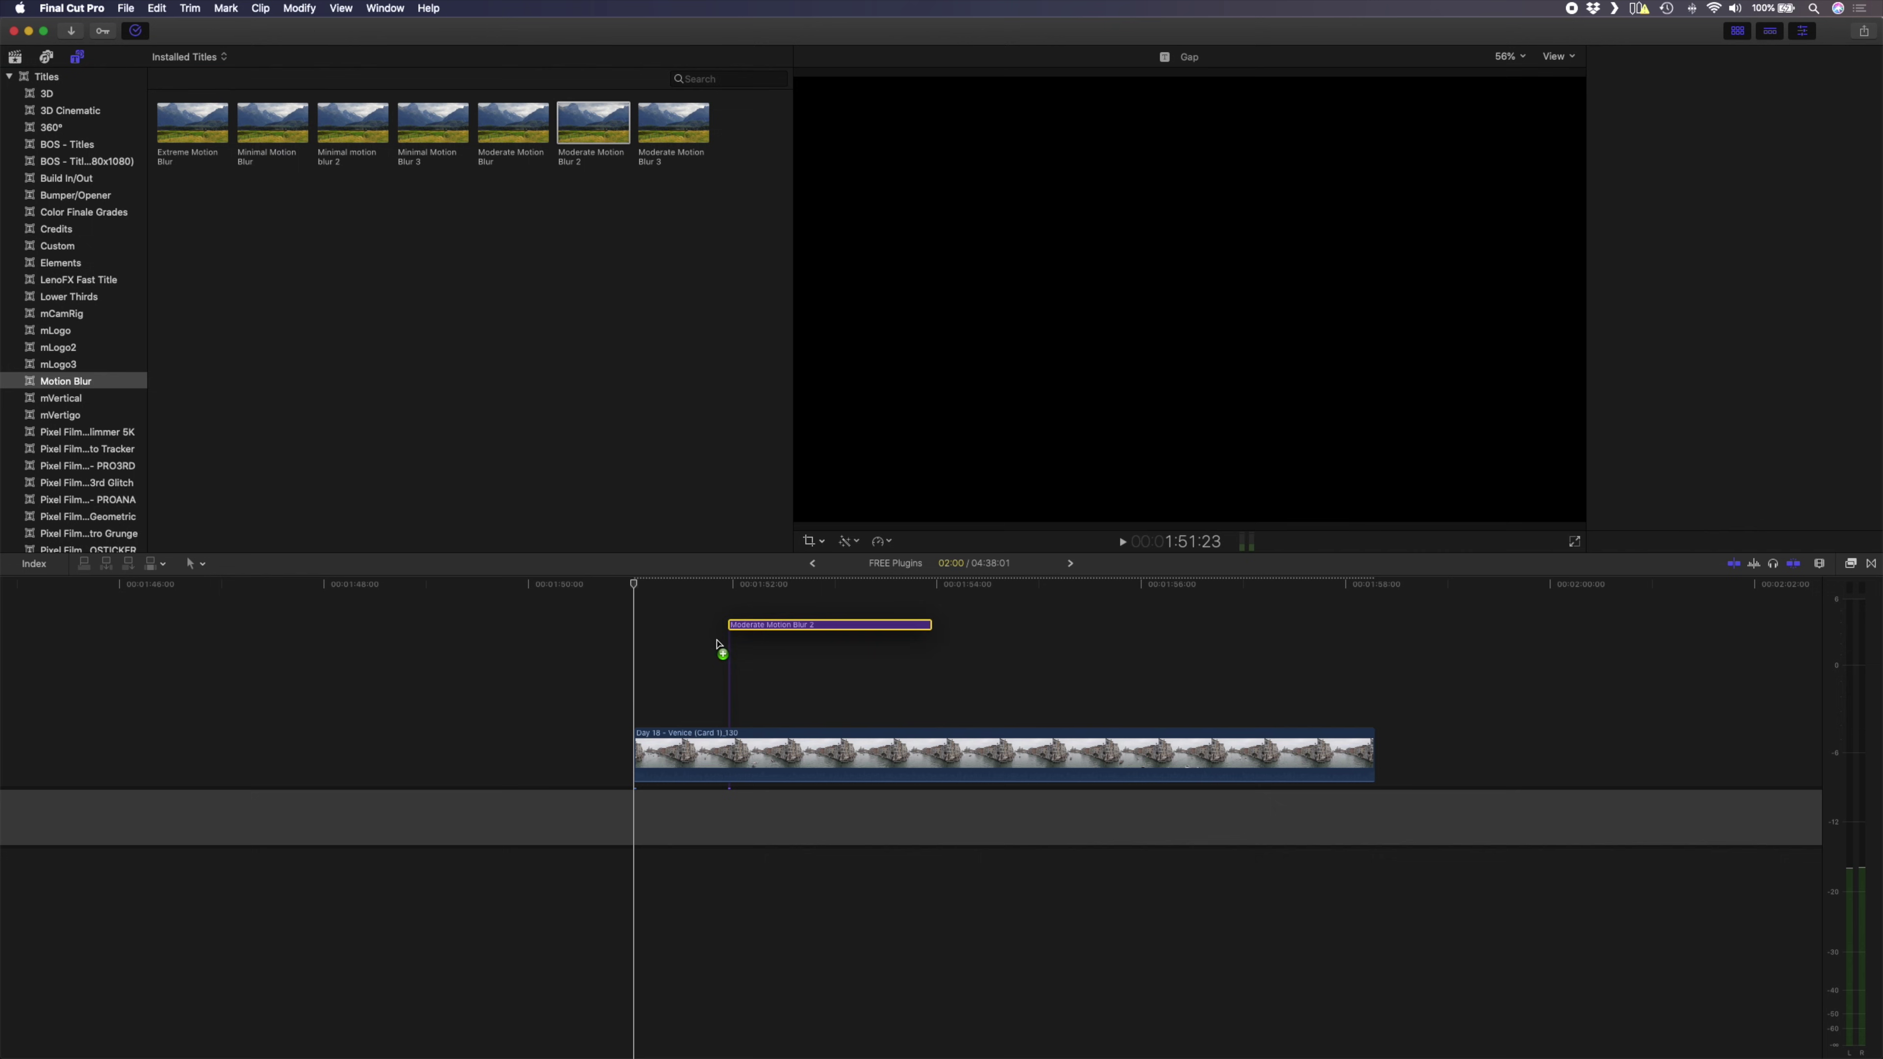
drag(837, 714, 1244, 727)
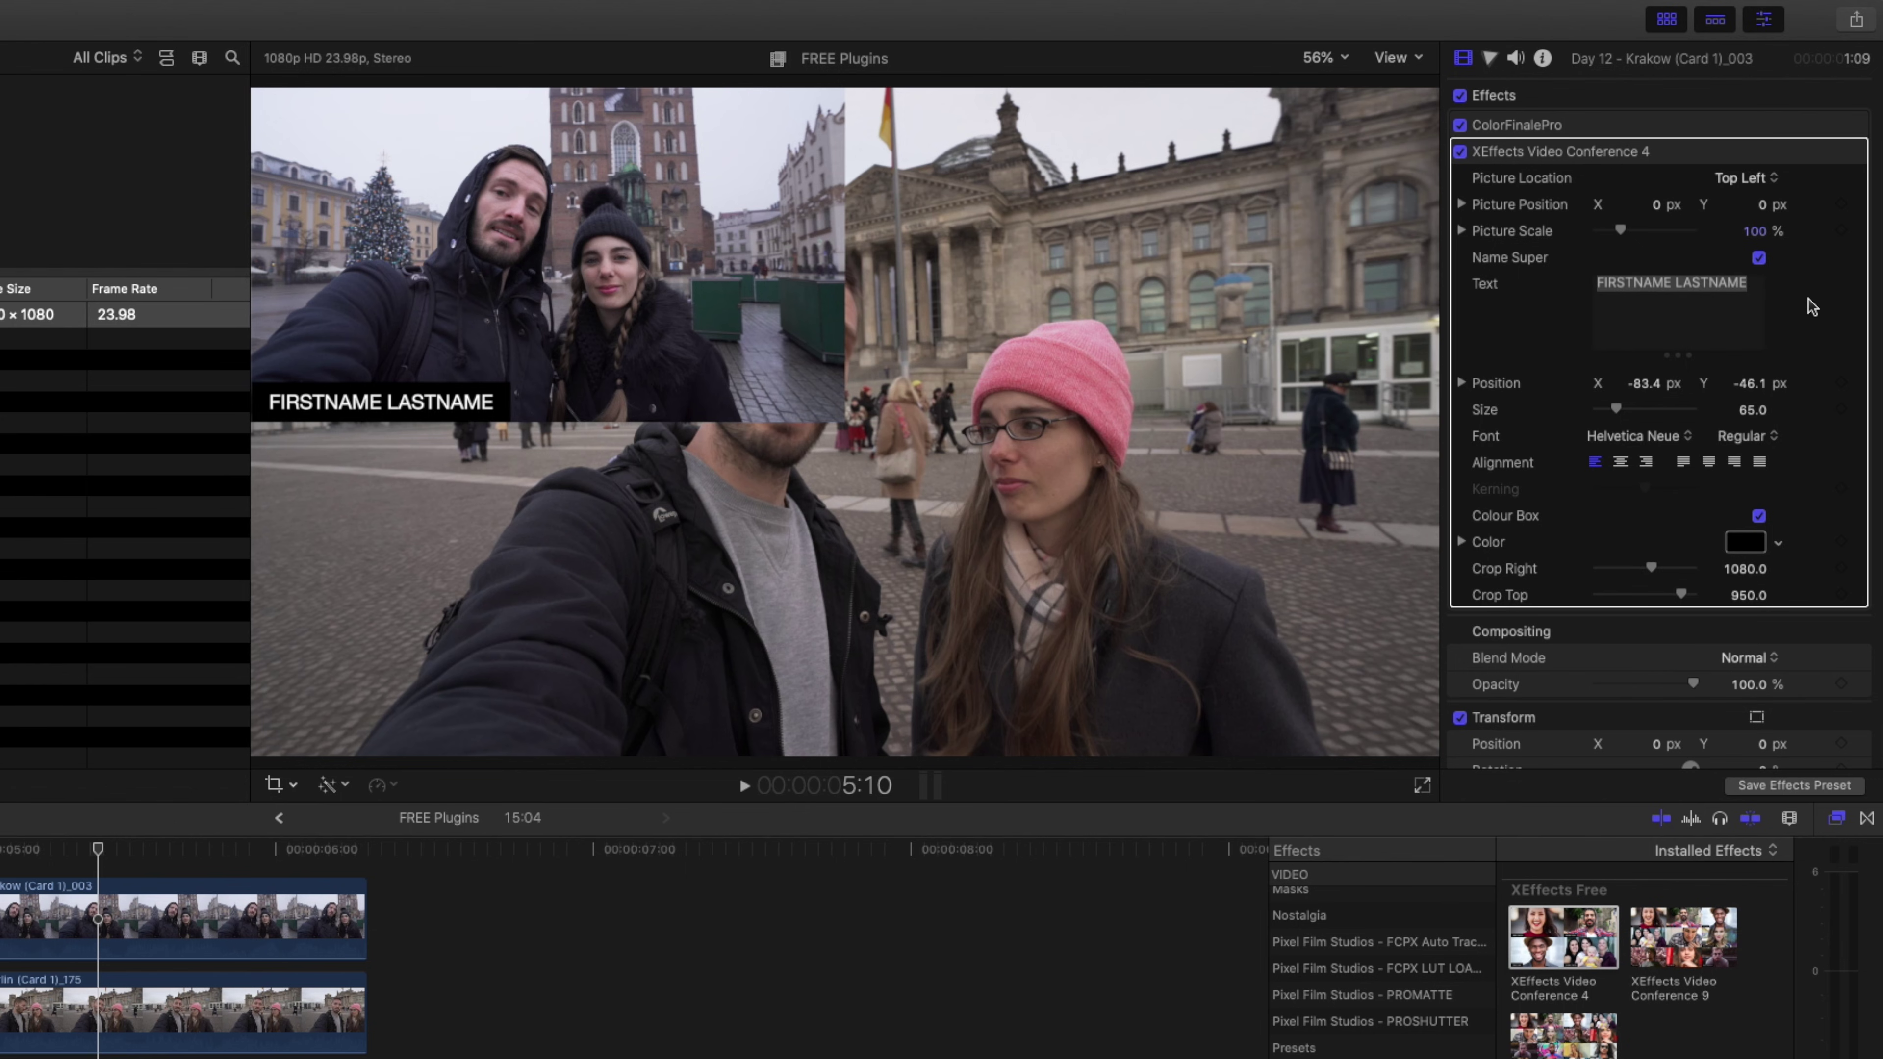
- Apply Video Conference 4 to the Berlin clip in the top-right quadrant, toggling the name colour box
click(1759, 515)
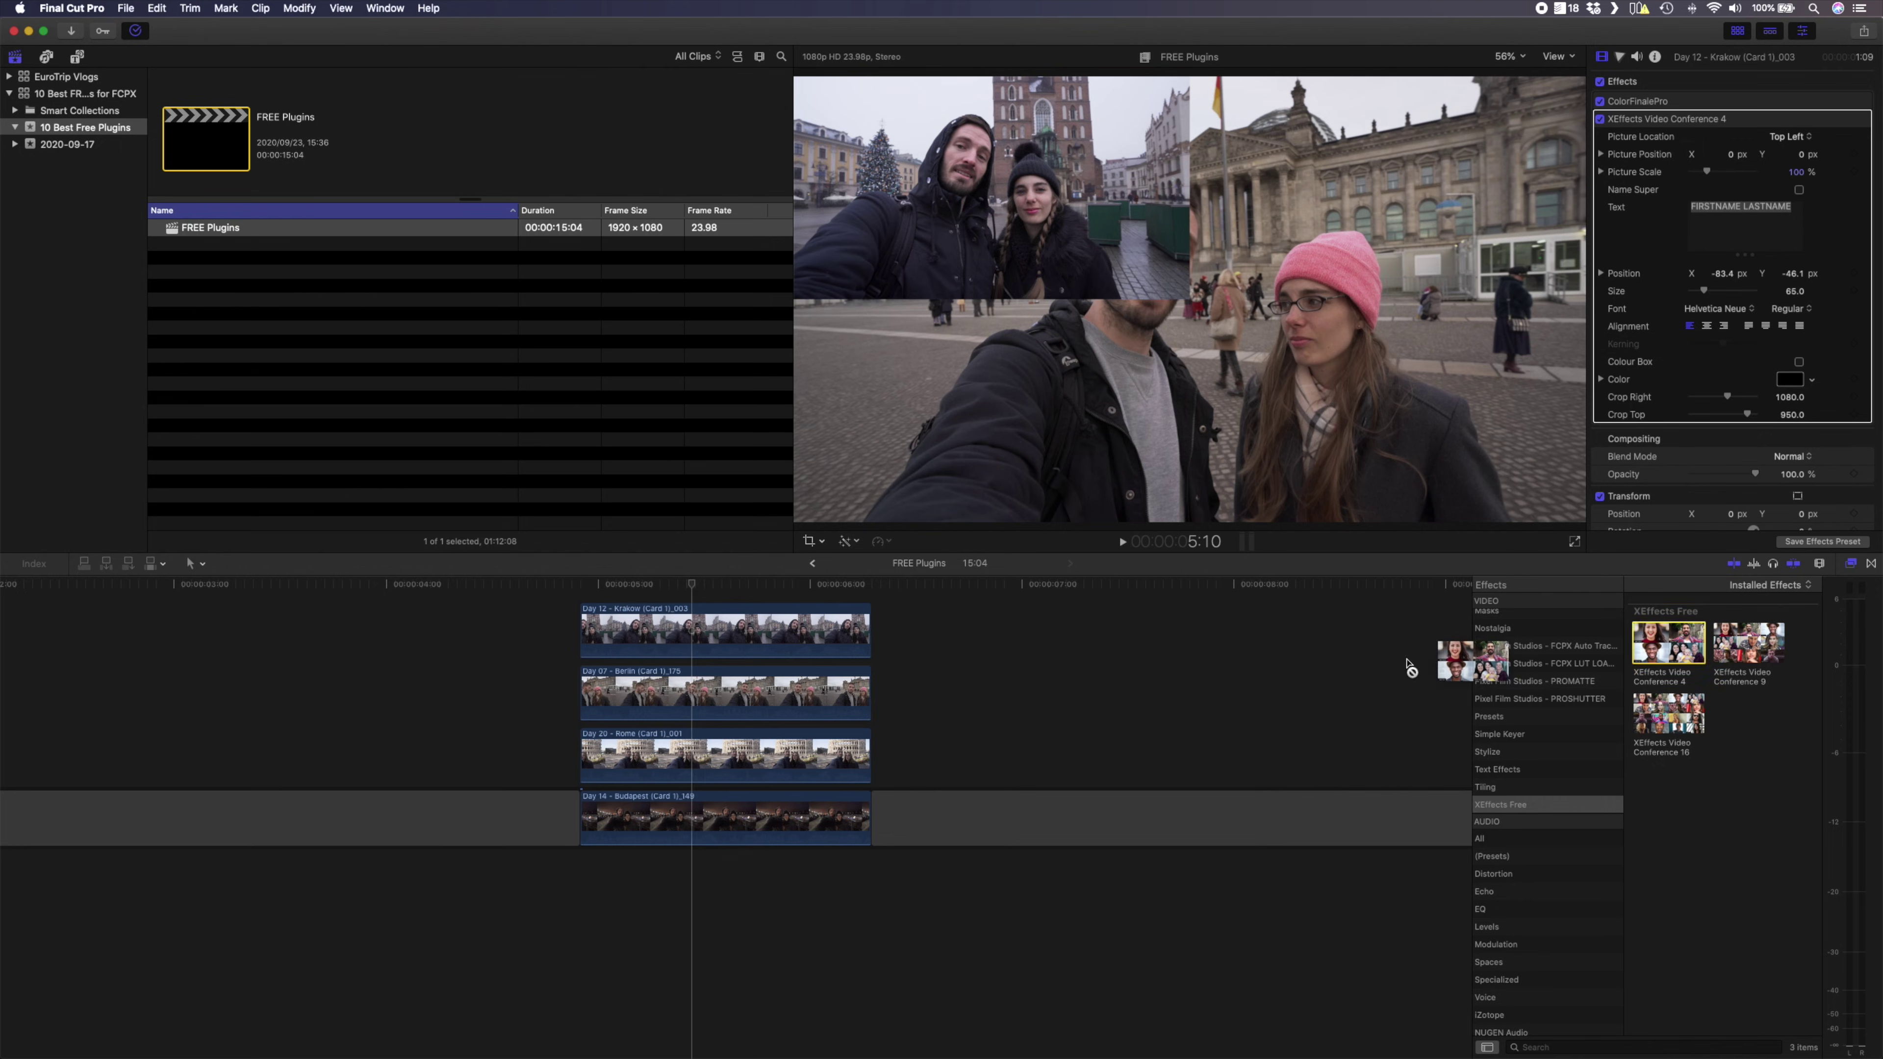
drag(807, 686, 808, 687)
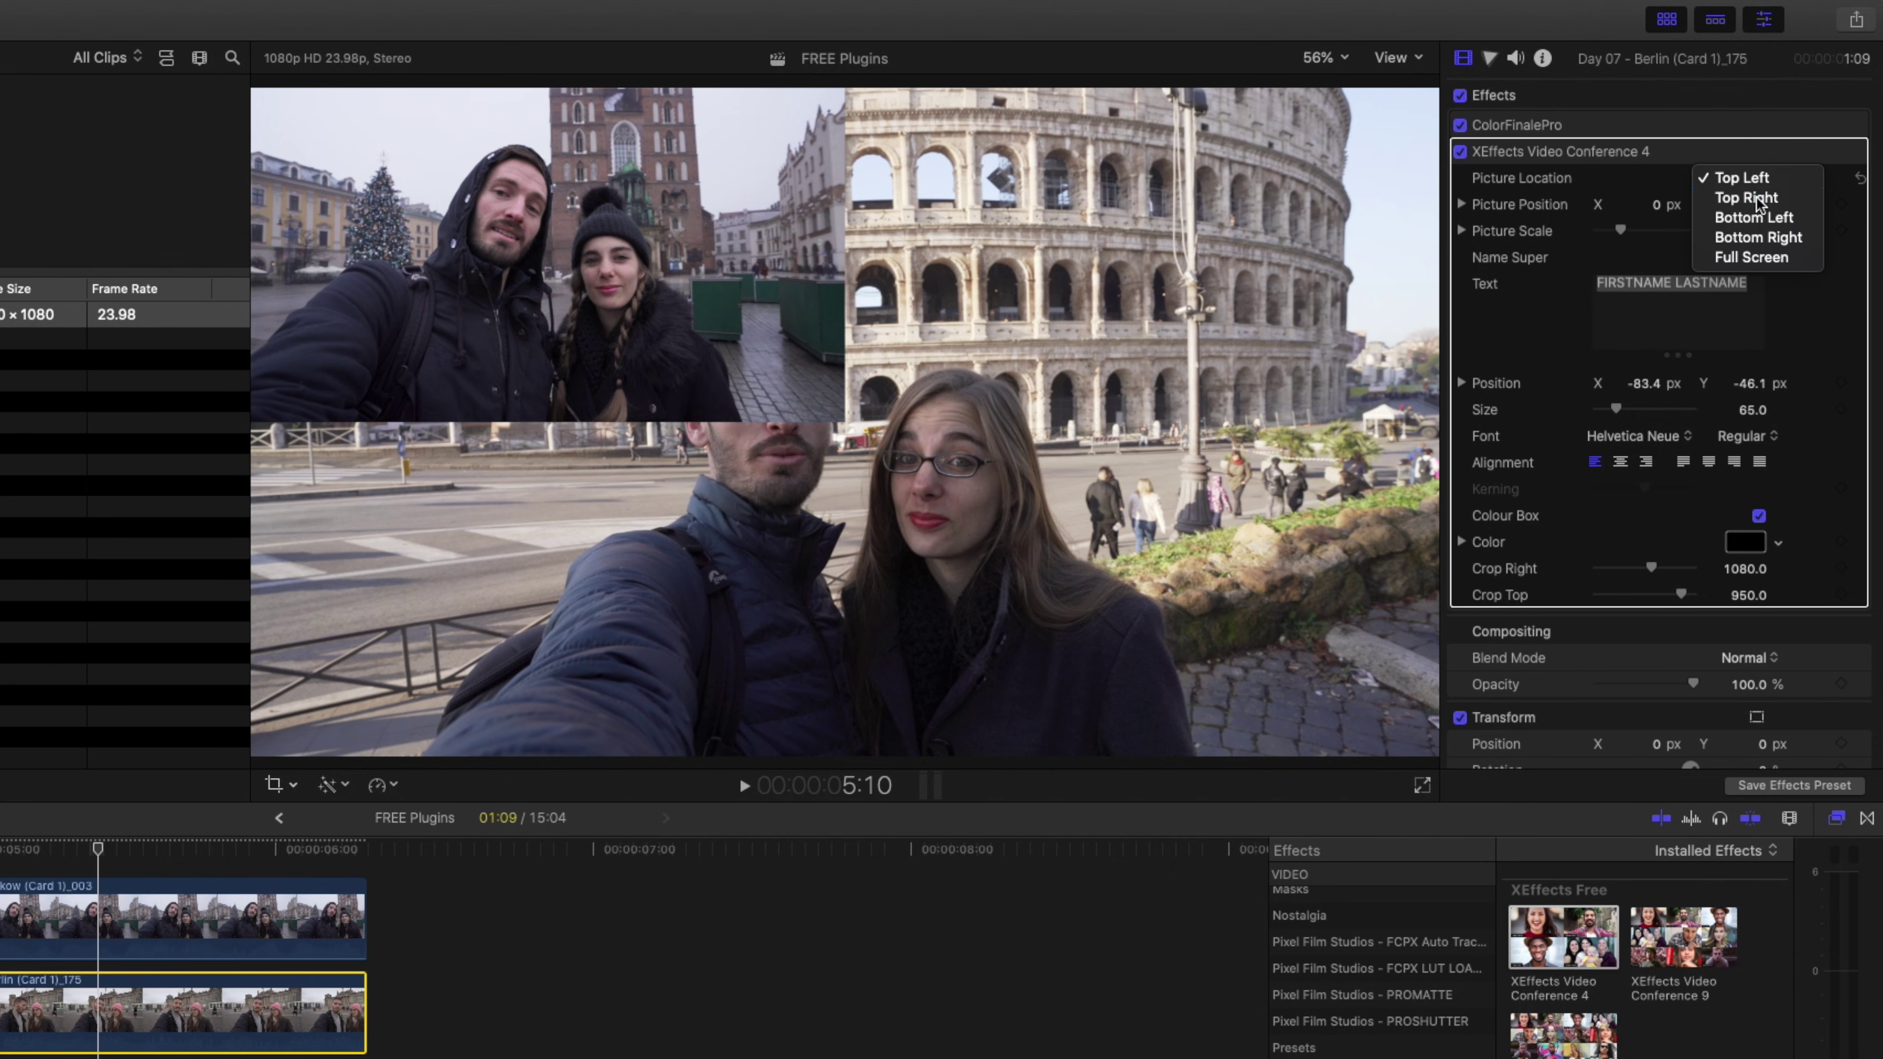
click(1747, 198)
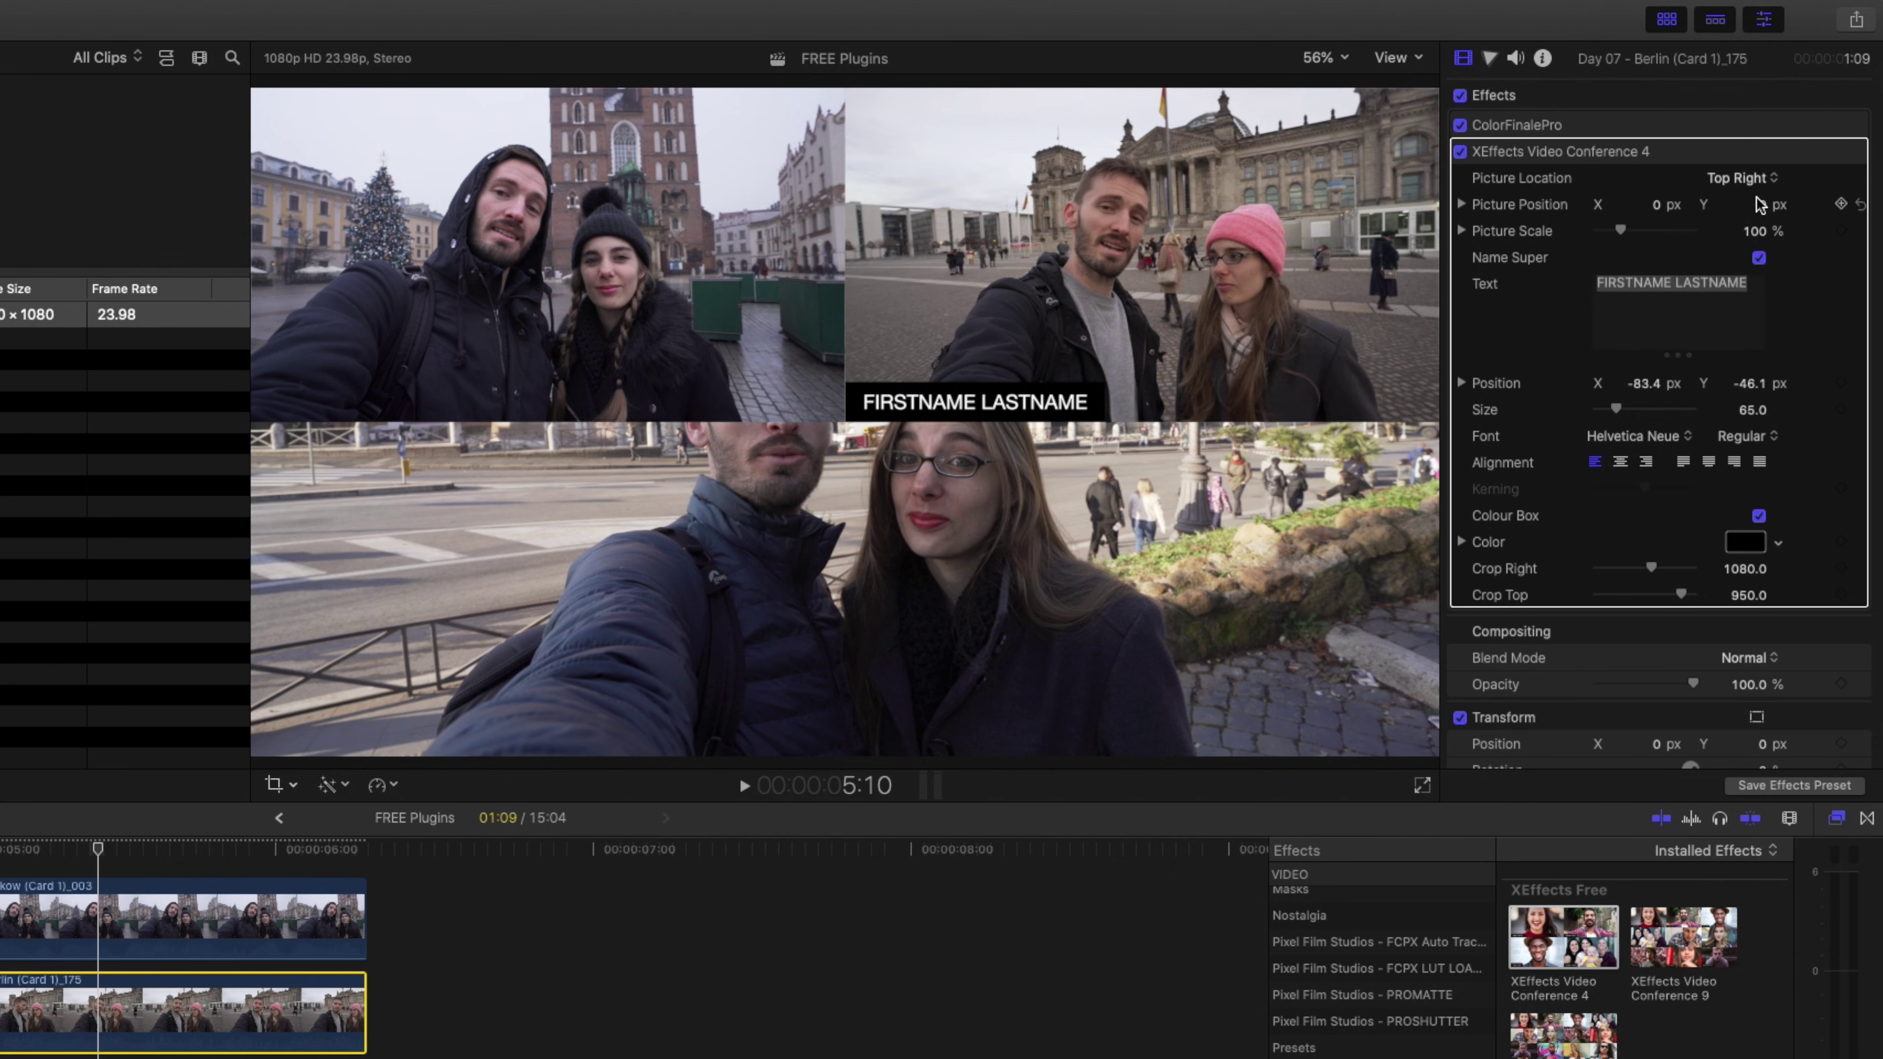
click(1759, 516)
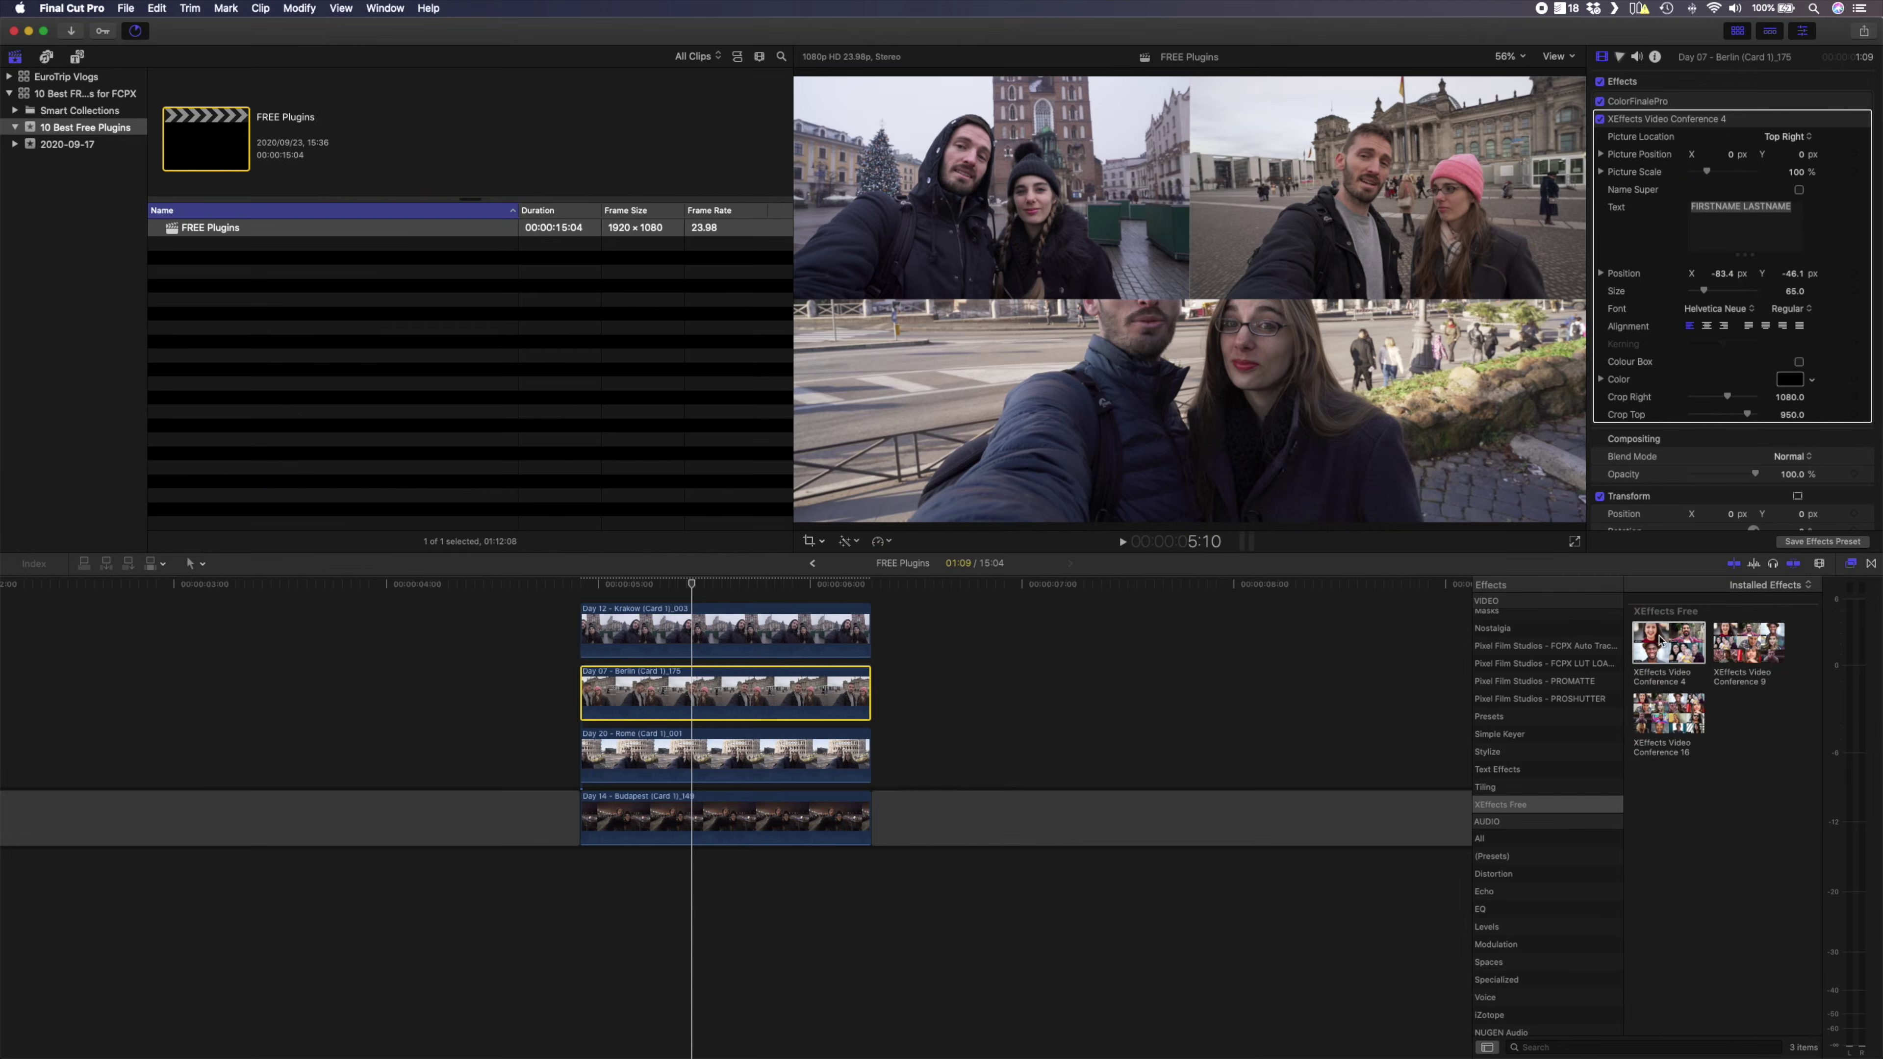
- Apply the video-conference effect to the Rome clip and place it bottom left
drag(704, 749, 704, 749)
click(1786, 136)
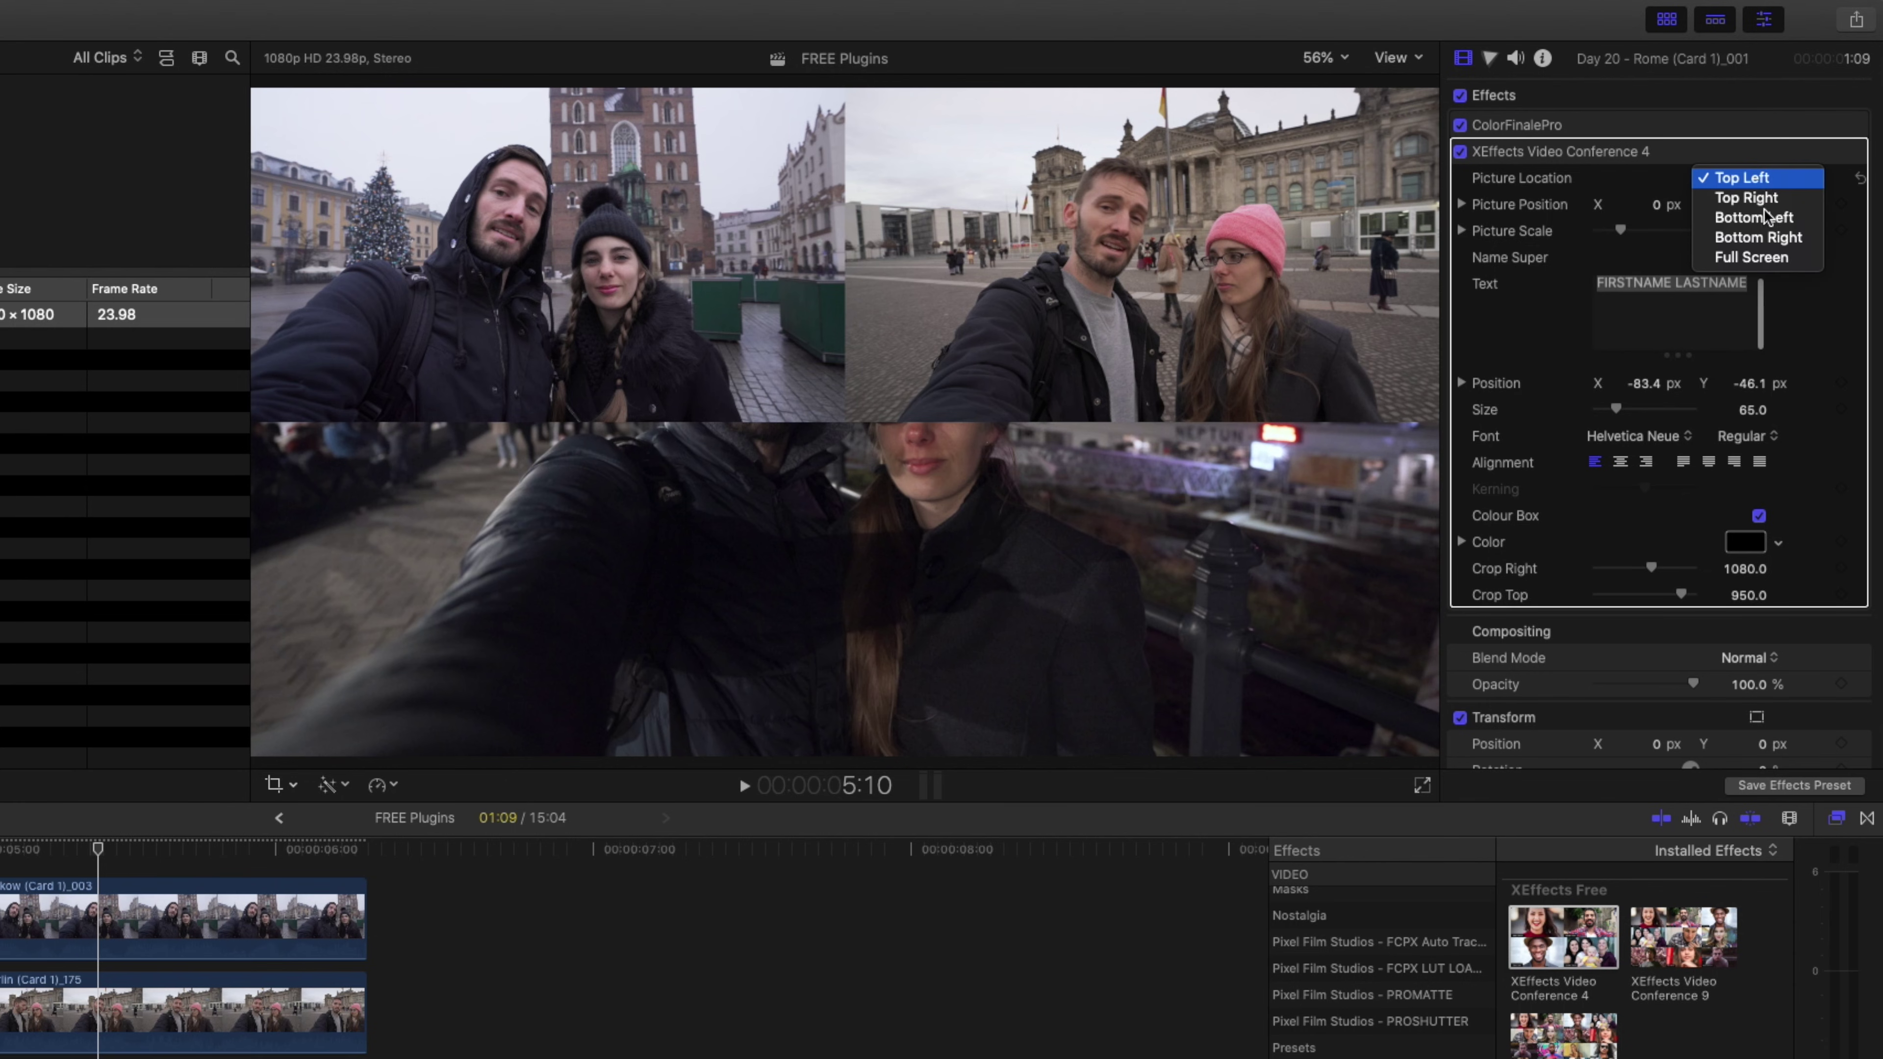
click(1783, 168)
- Apply the effect to the Budapest clip, scale it to 123% and nudge it slightly left
drag(1668, 641, 667, 822)
click(1781, 139)
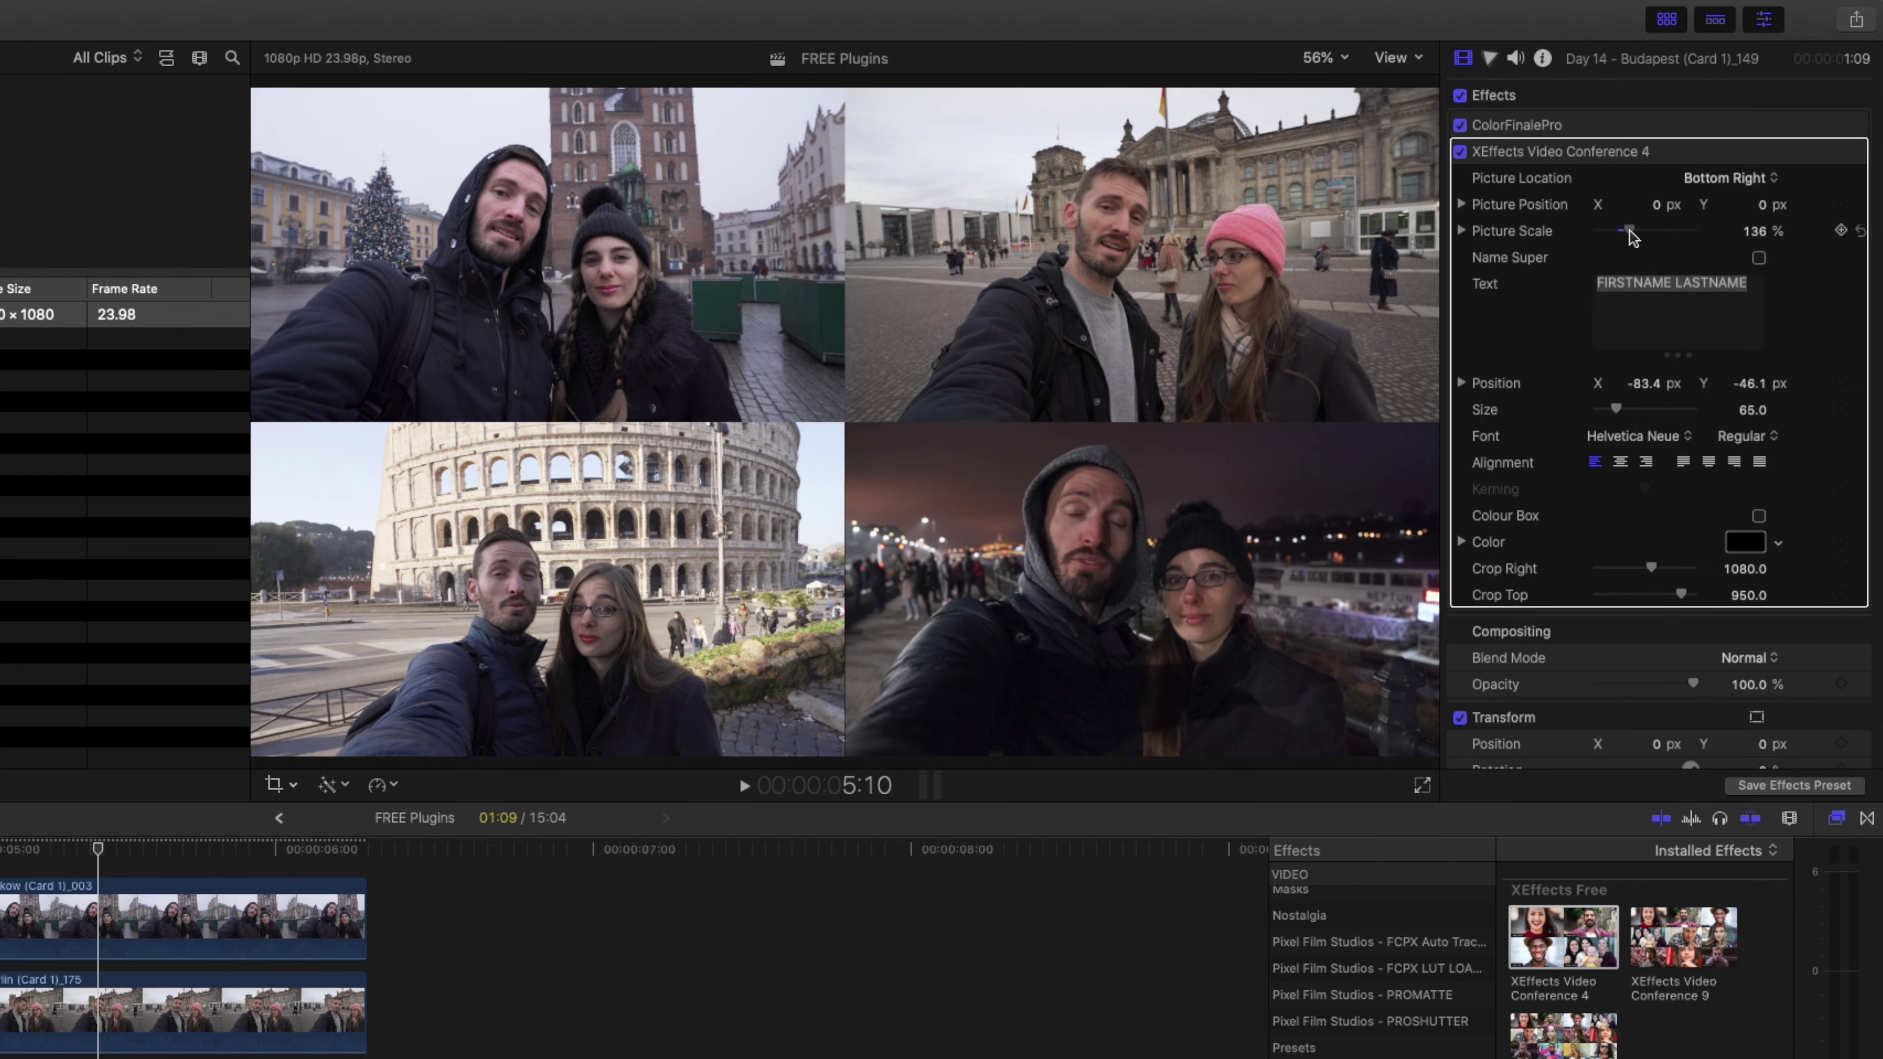
click(1626, 230)
drag(1657, 207, 1640, 207)
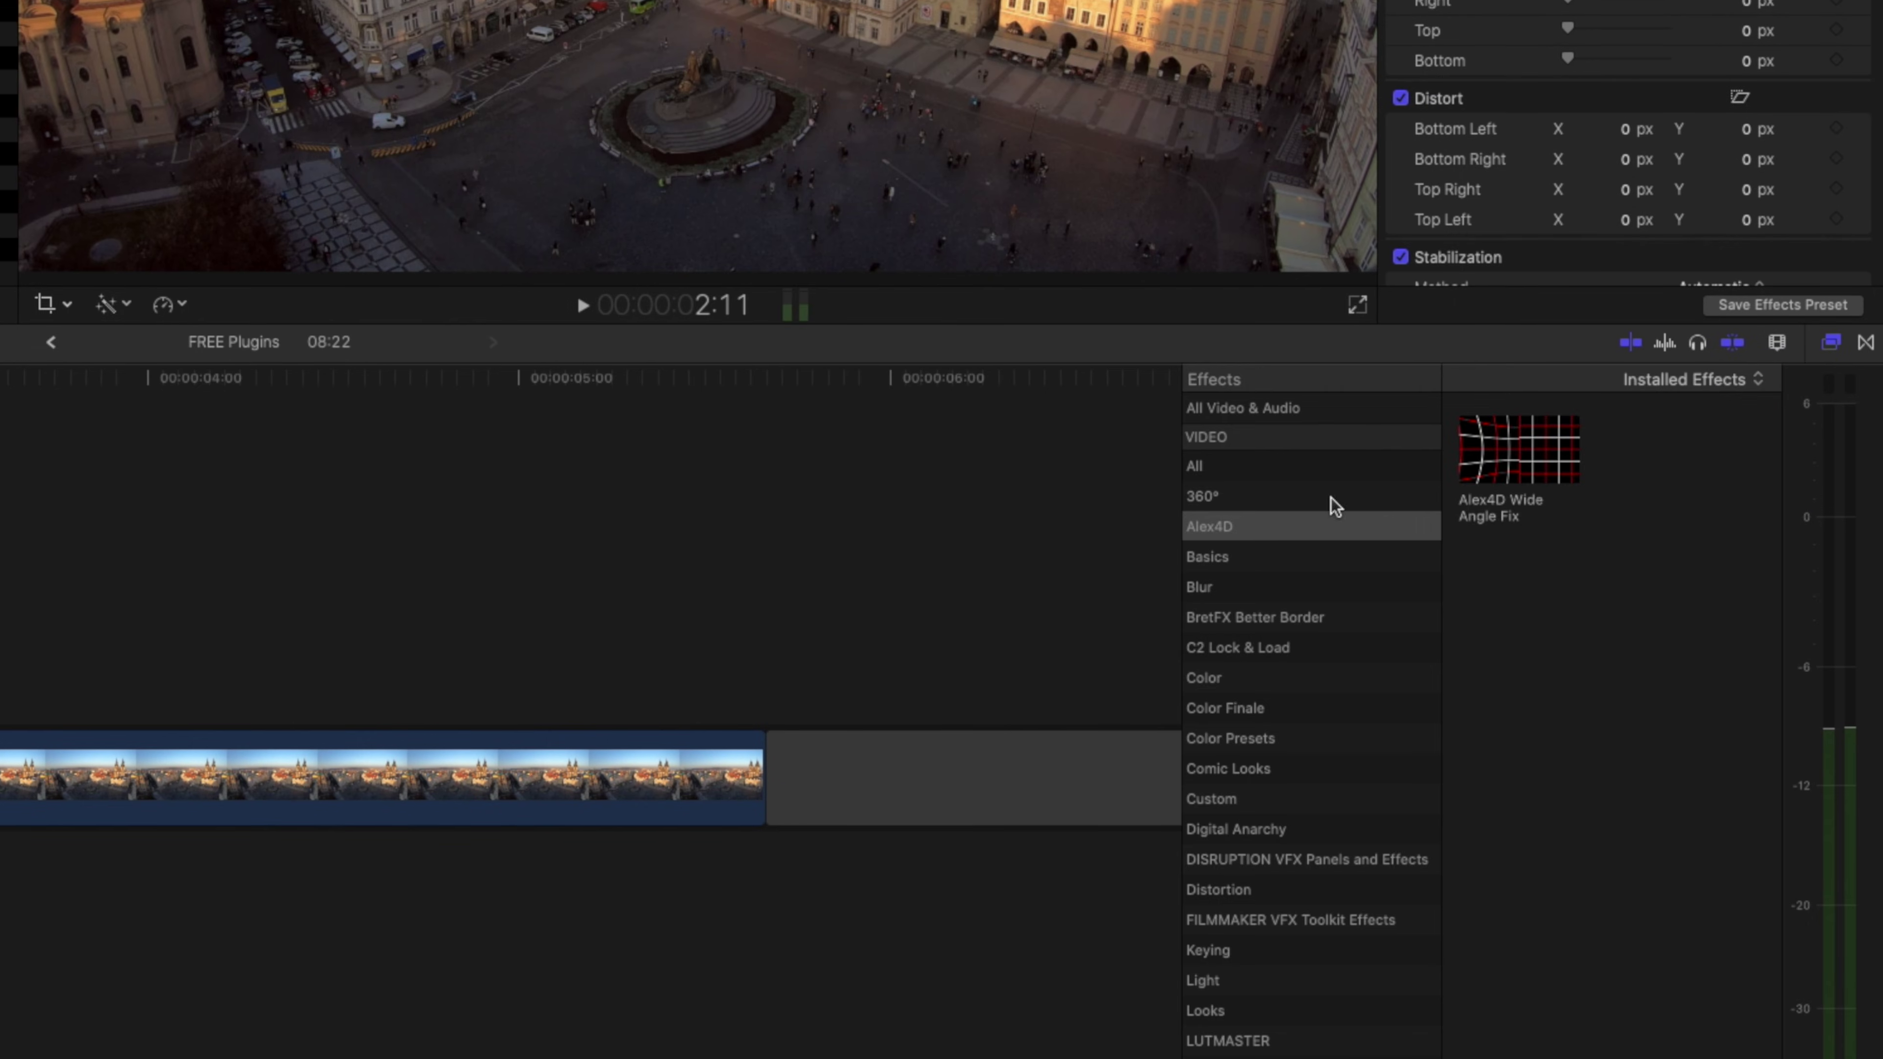
- Apply Alex4D Wide Angle Fix to the Prague clip, try the GoPro presets, then set Custom angle 0.12
click(1529, 491)
drag(1529, 491, 4, 768)
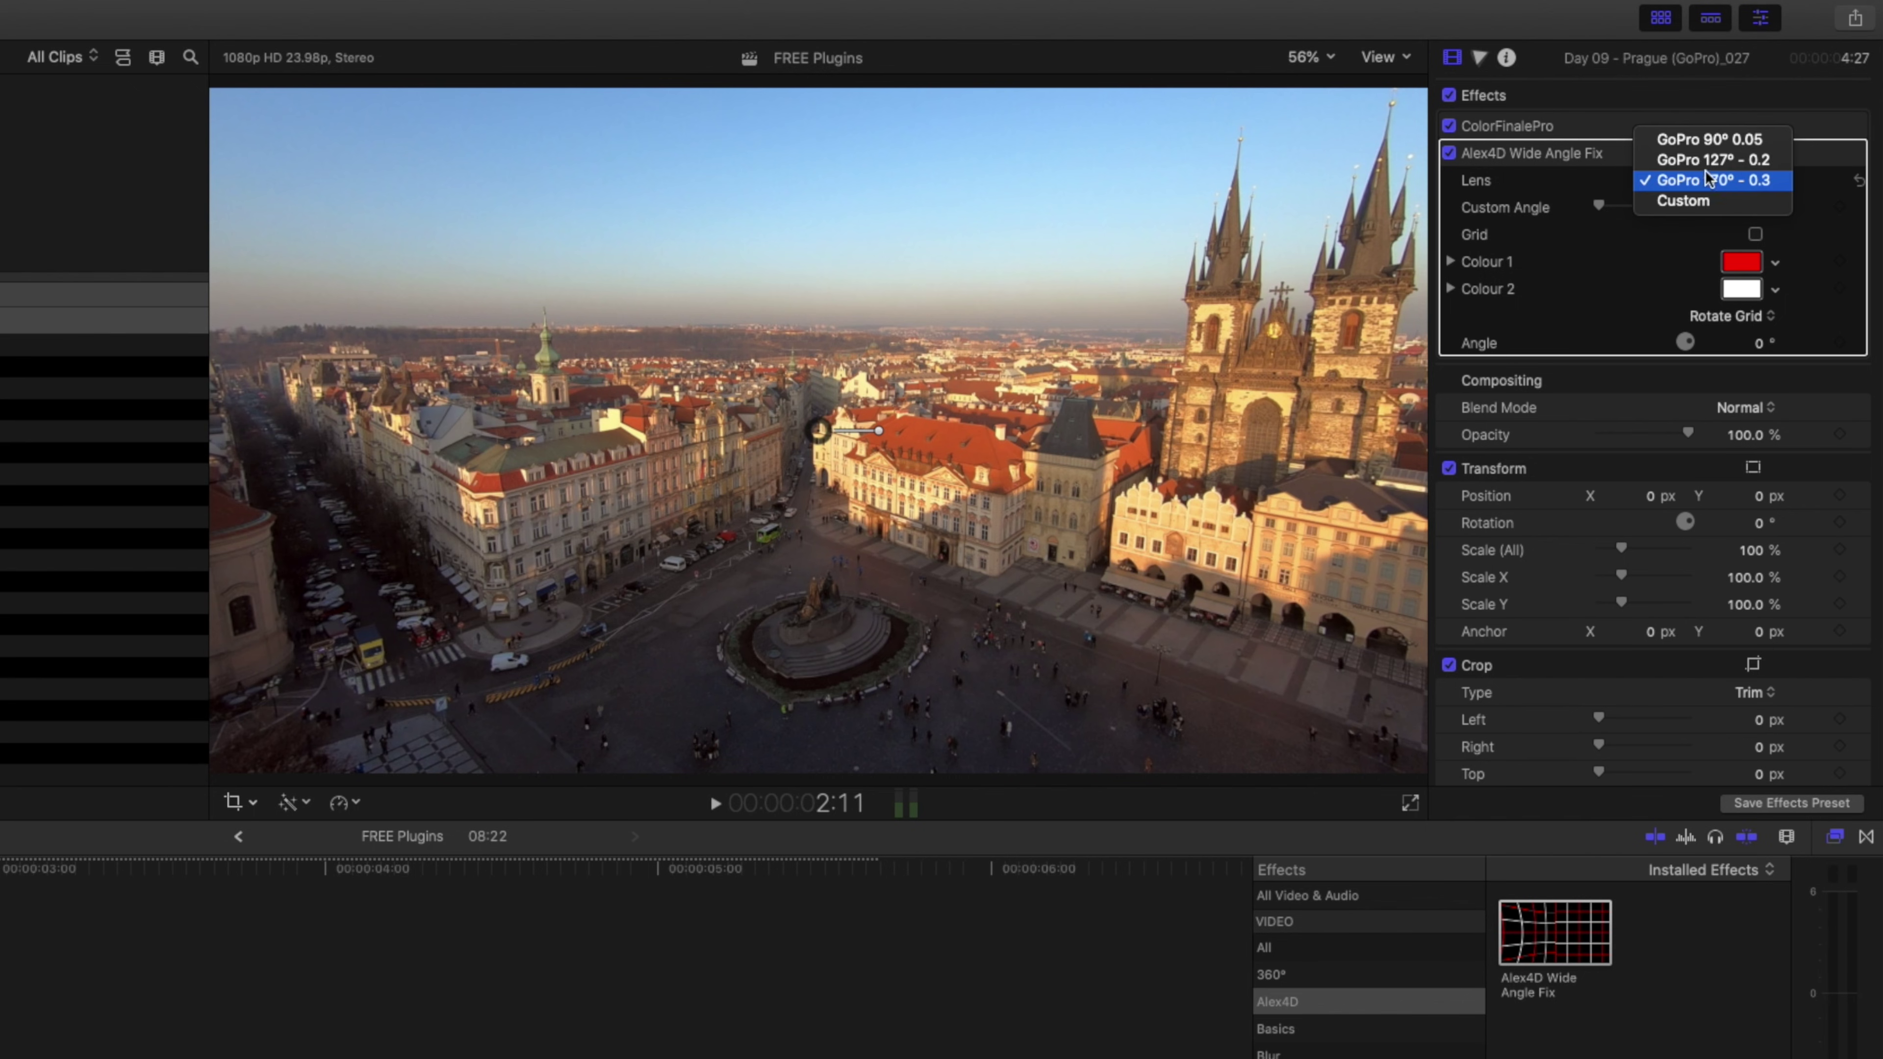
click(1709, 160)
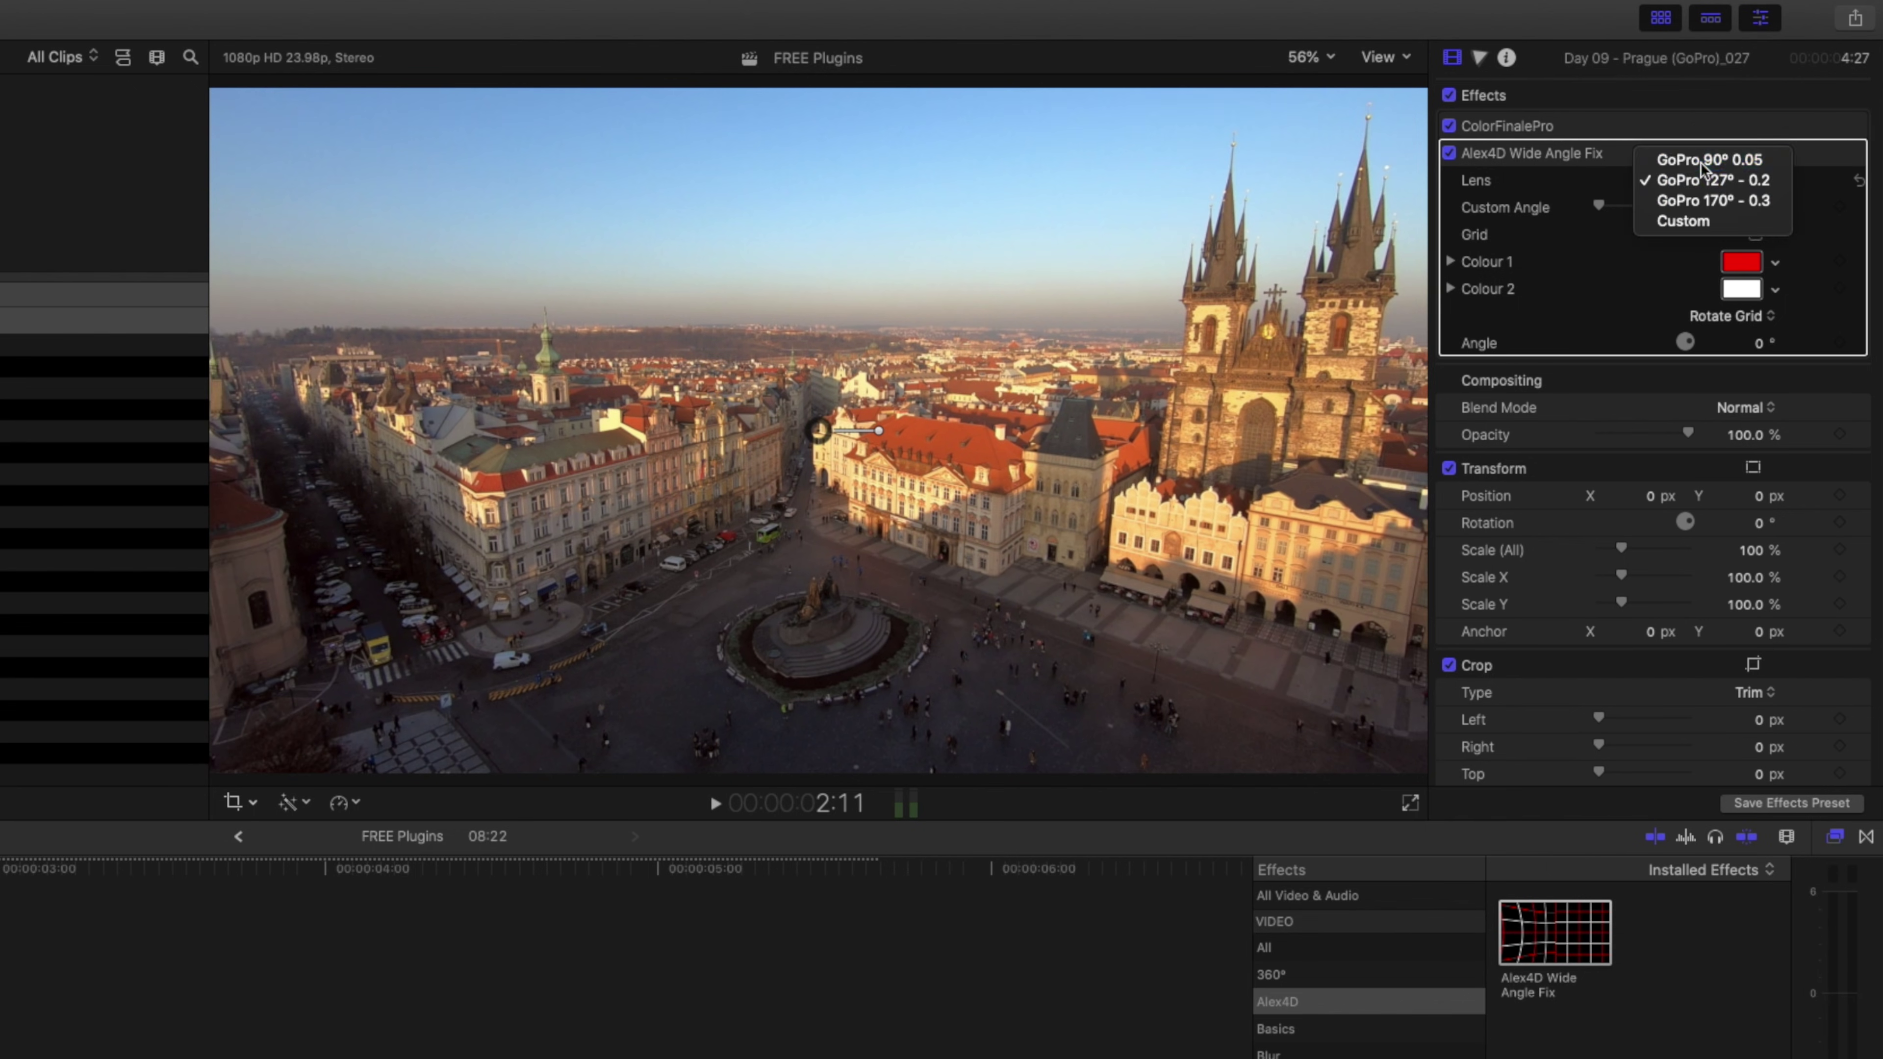
click(1701, 160)
click(1702, 179)
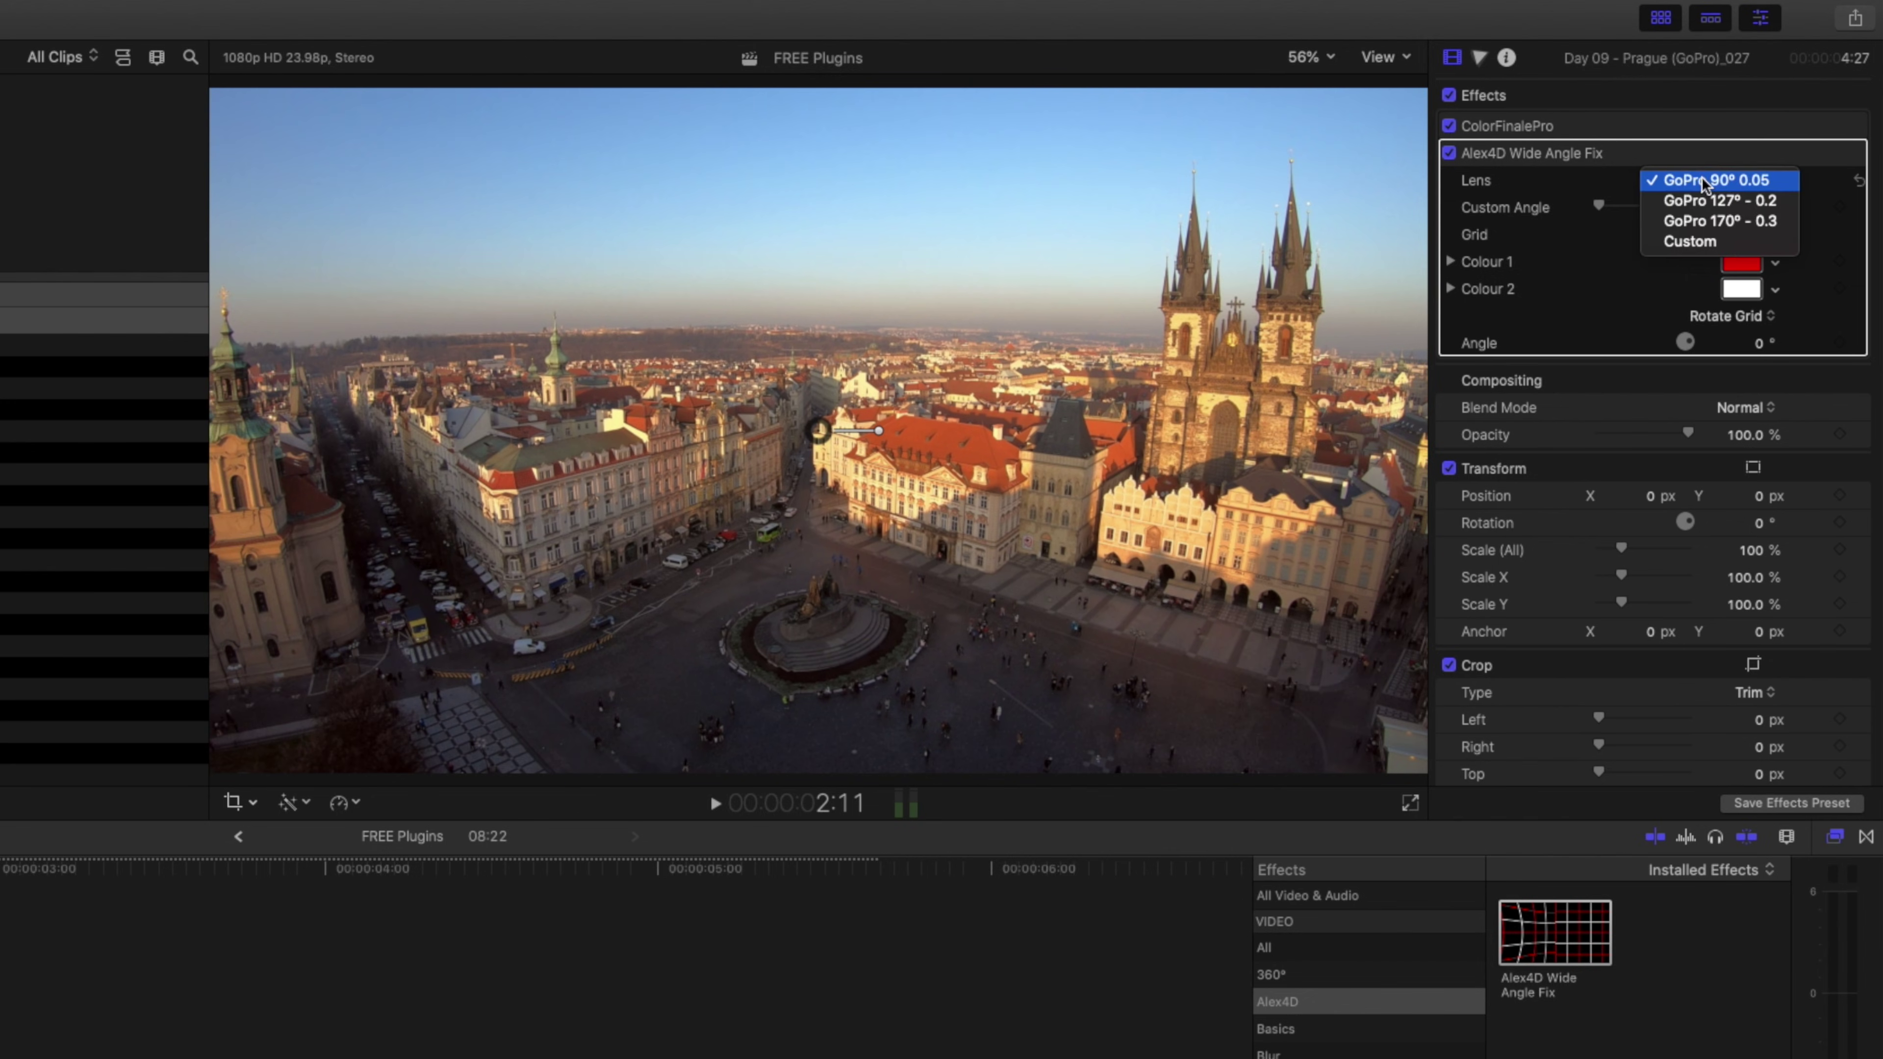
click(1696, 241)
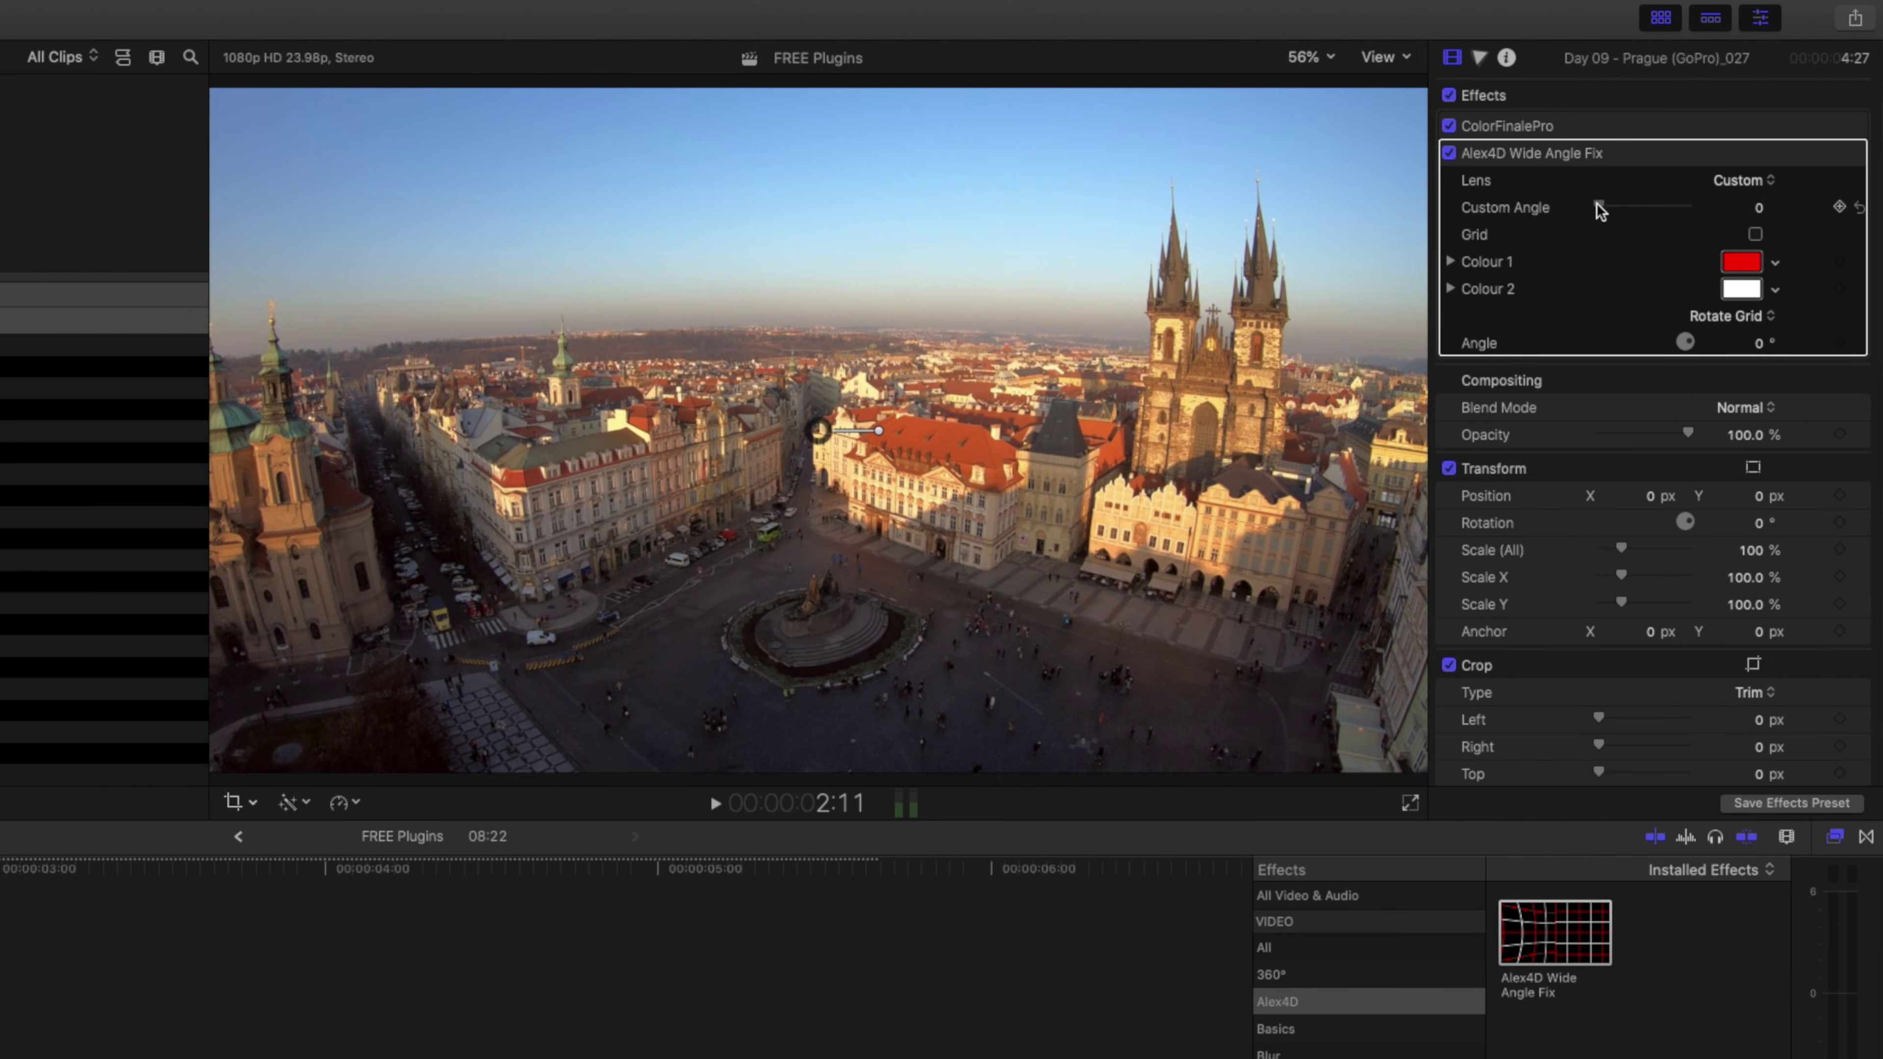
drag(1600, 210, 1609, 210)
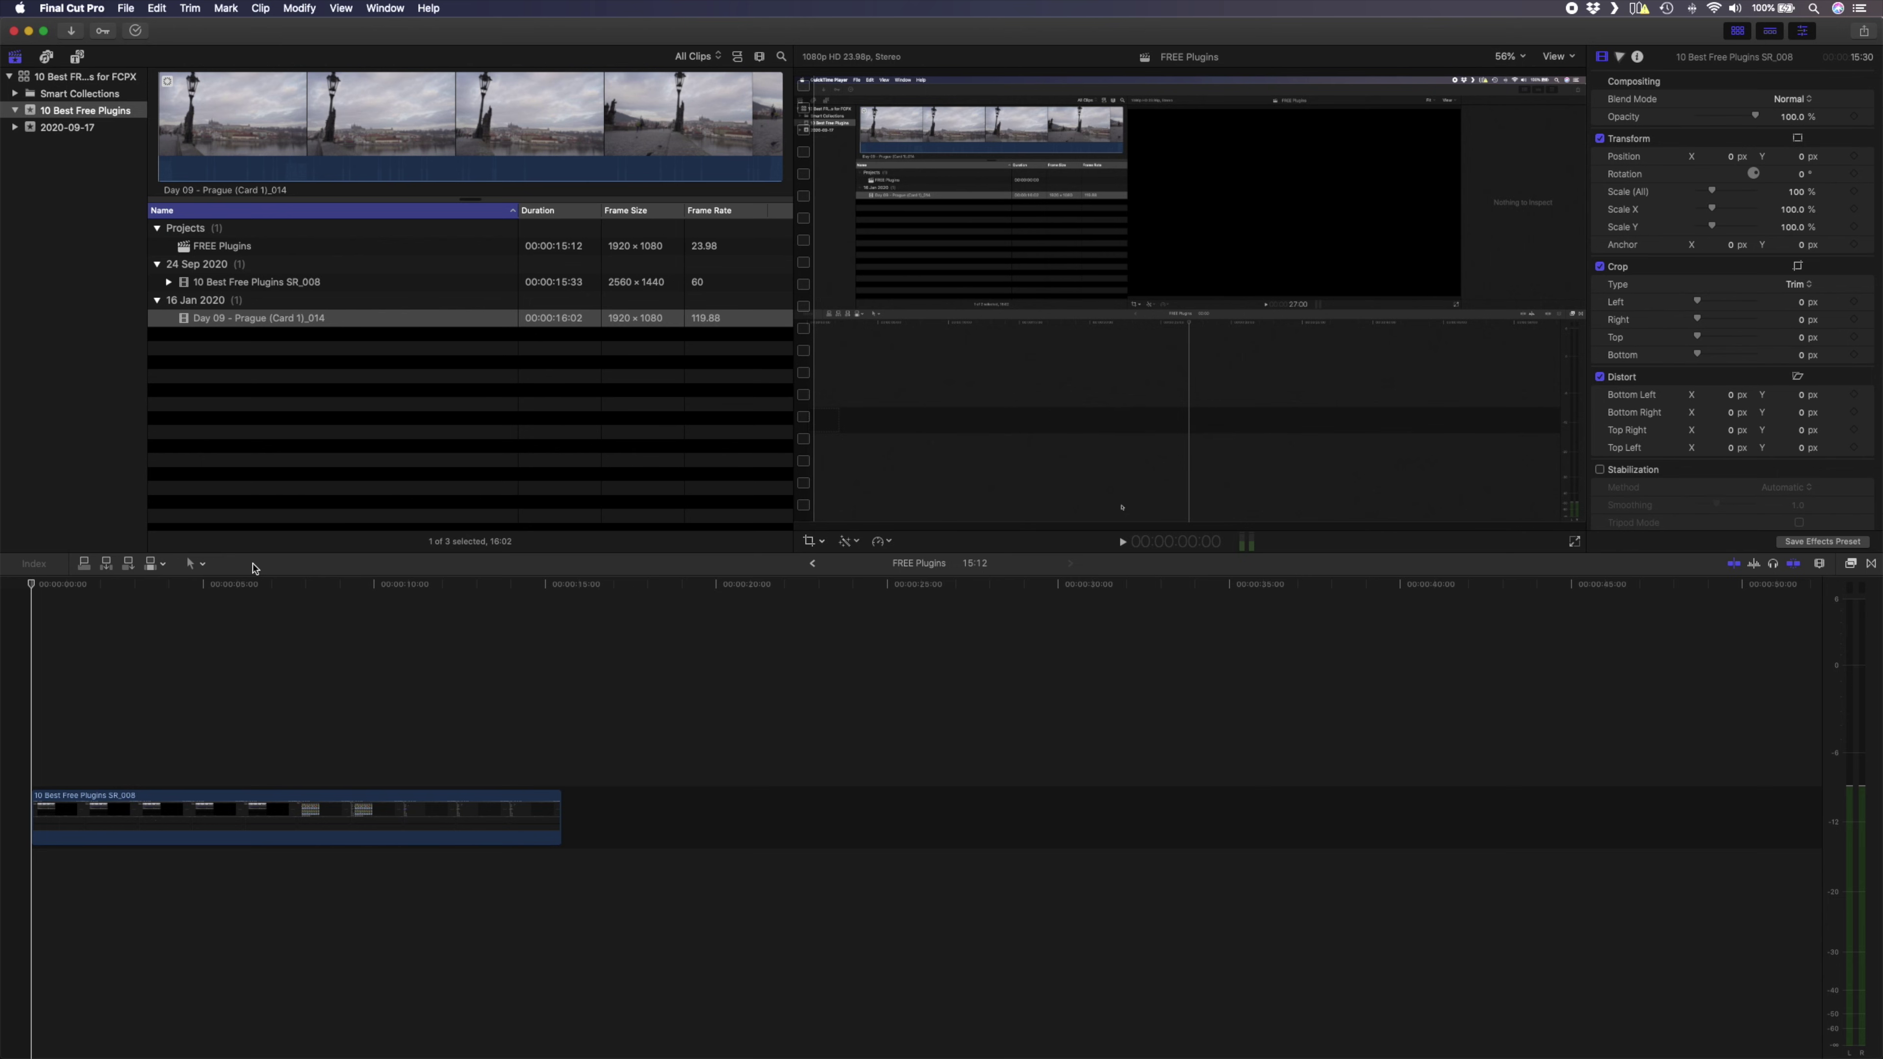
- Add the mCamRig title above the 10 Best Free Plugins SR_008 clip
click(77, 56)
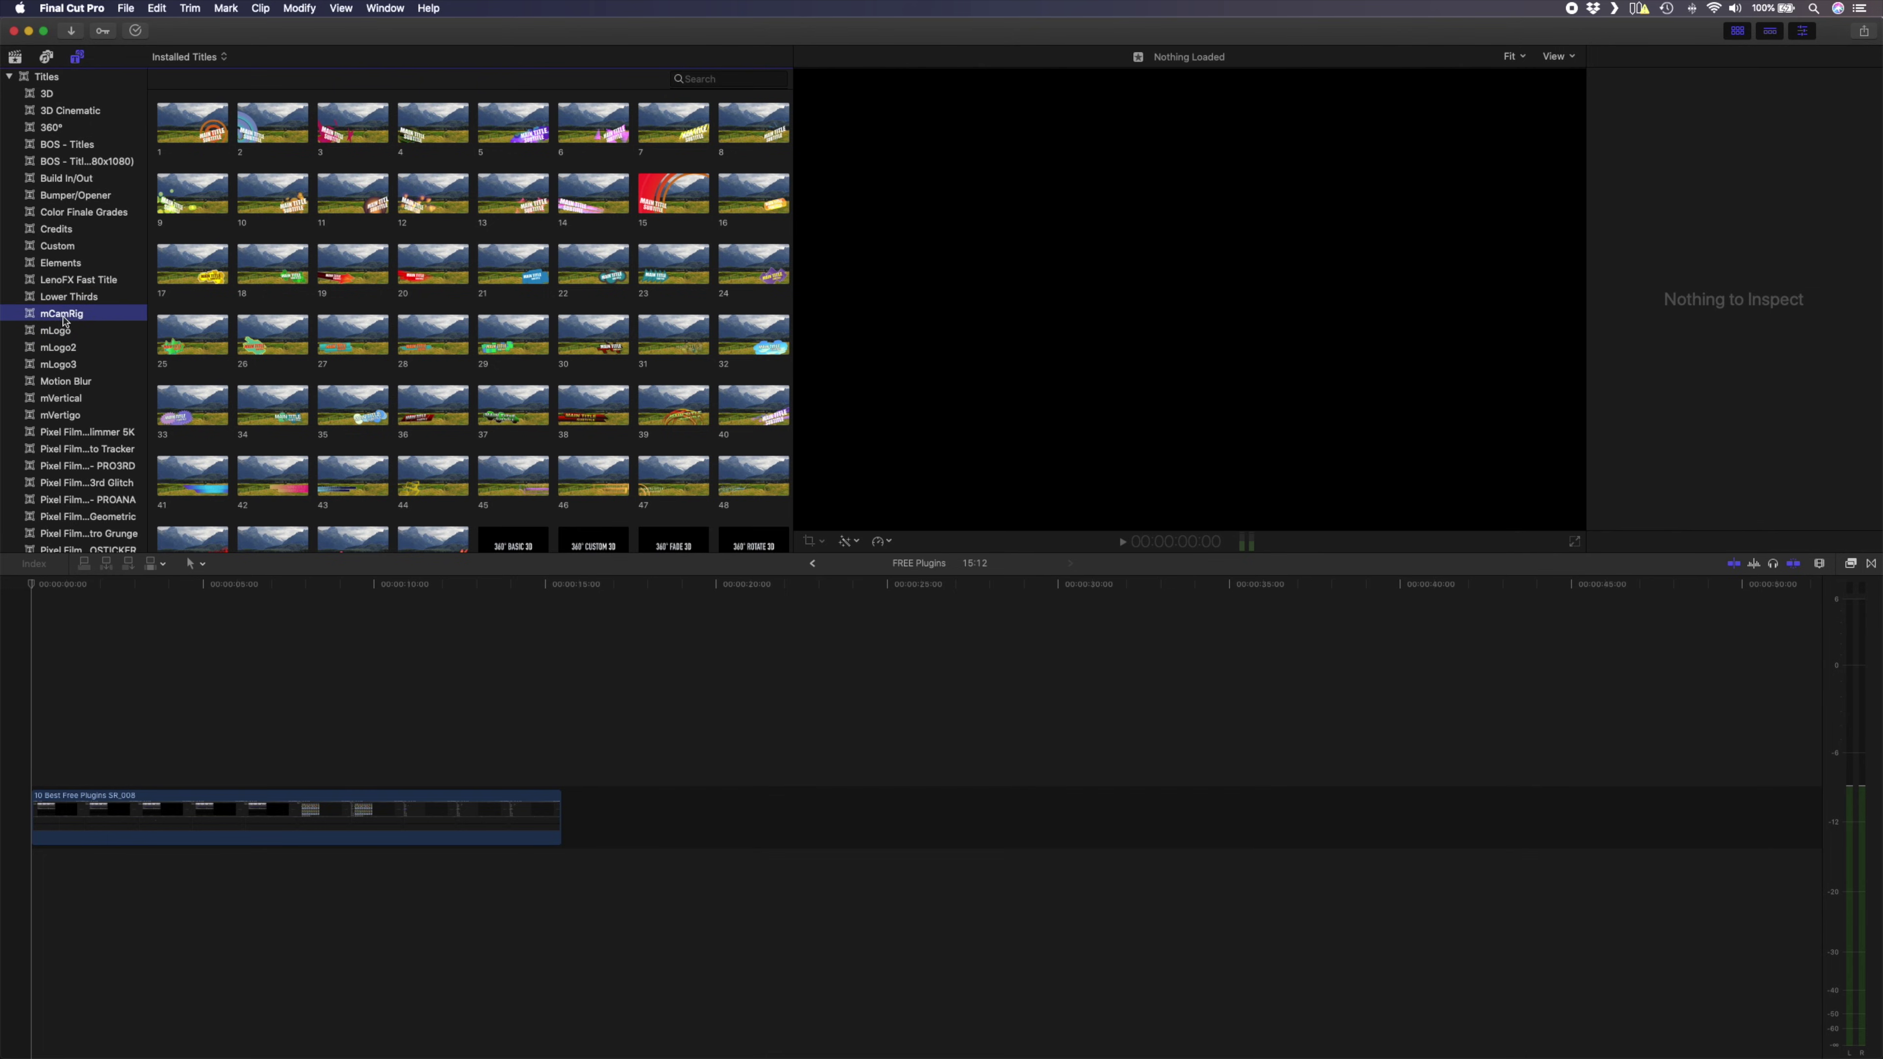
drag(193, 139, 117, 690)
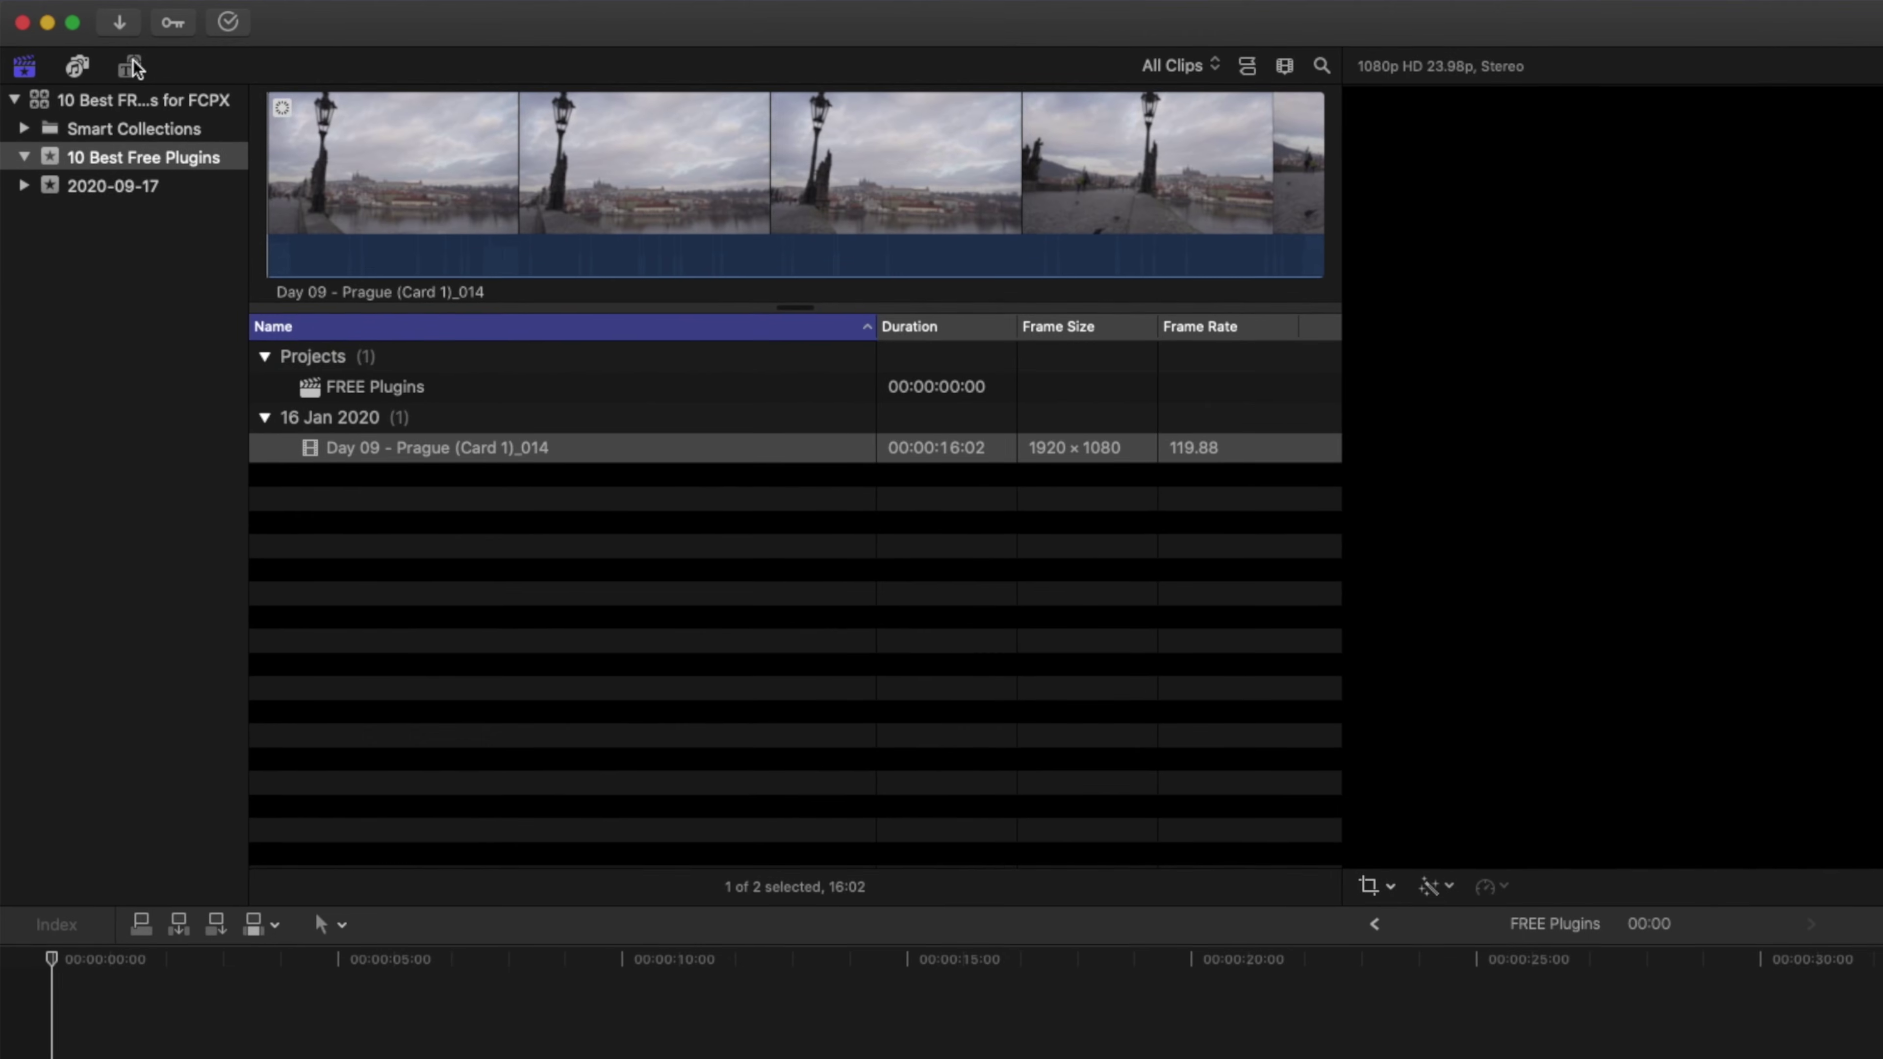
- Expand the Titles categories and show only the mCamRig titles
click(77, 56)
click(14, 102)
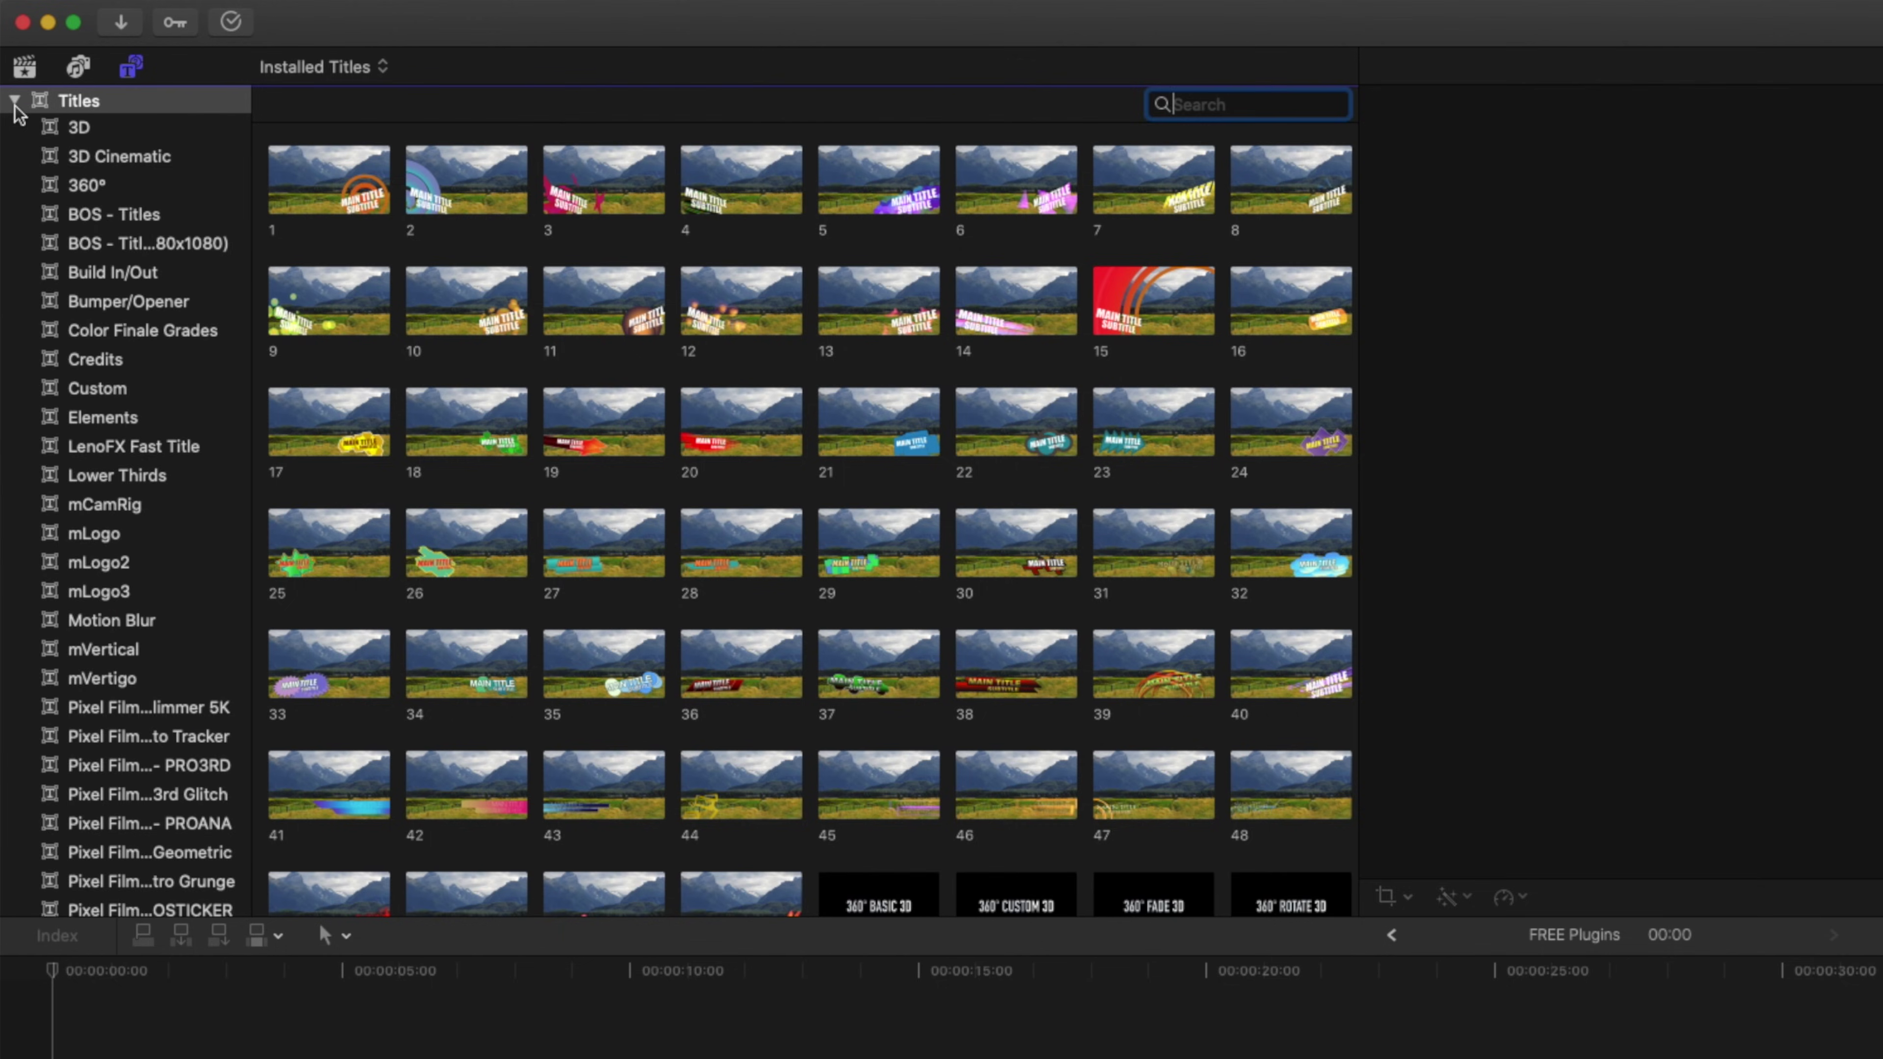
click(104, 507)
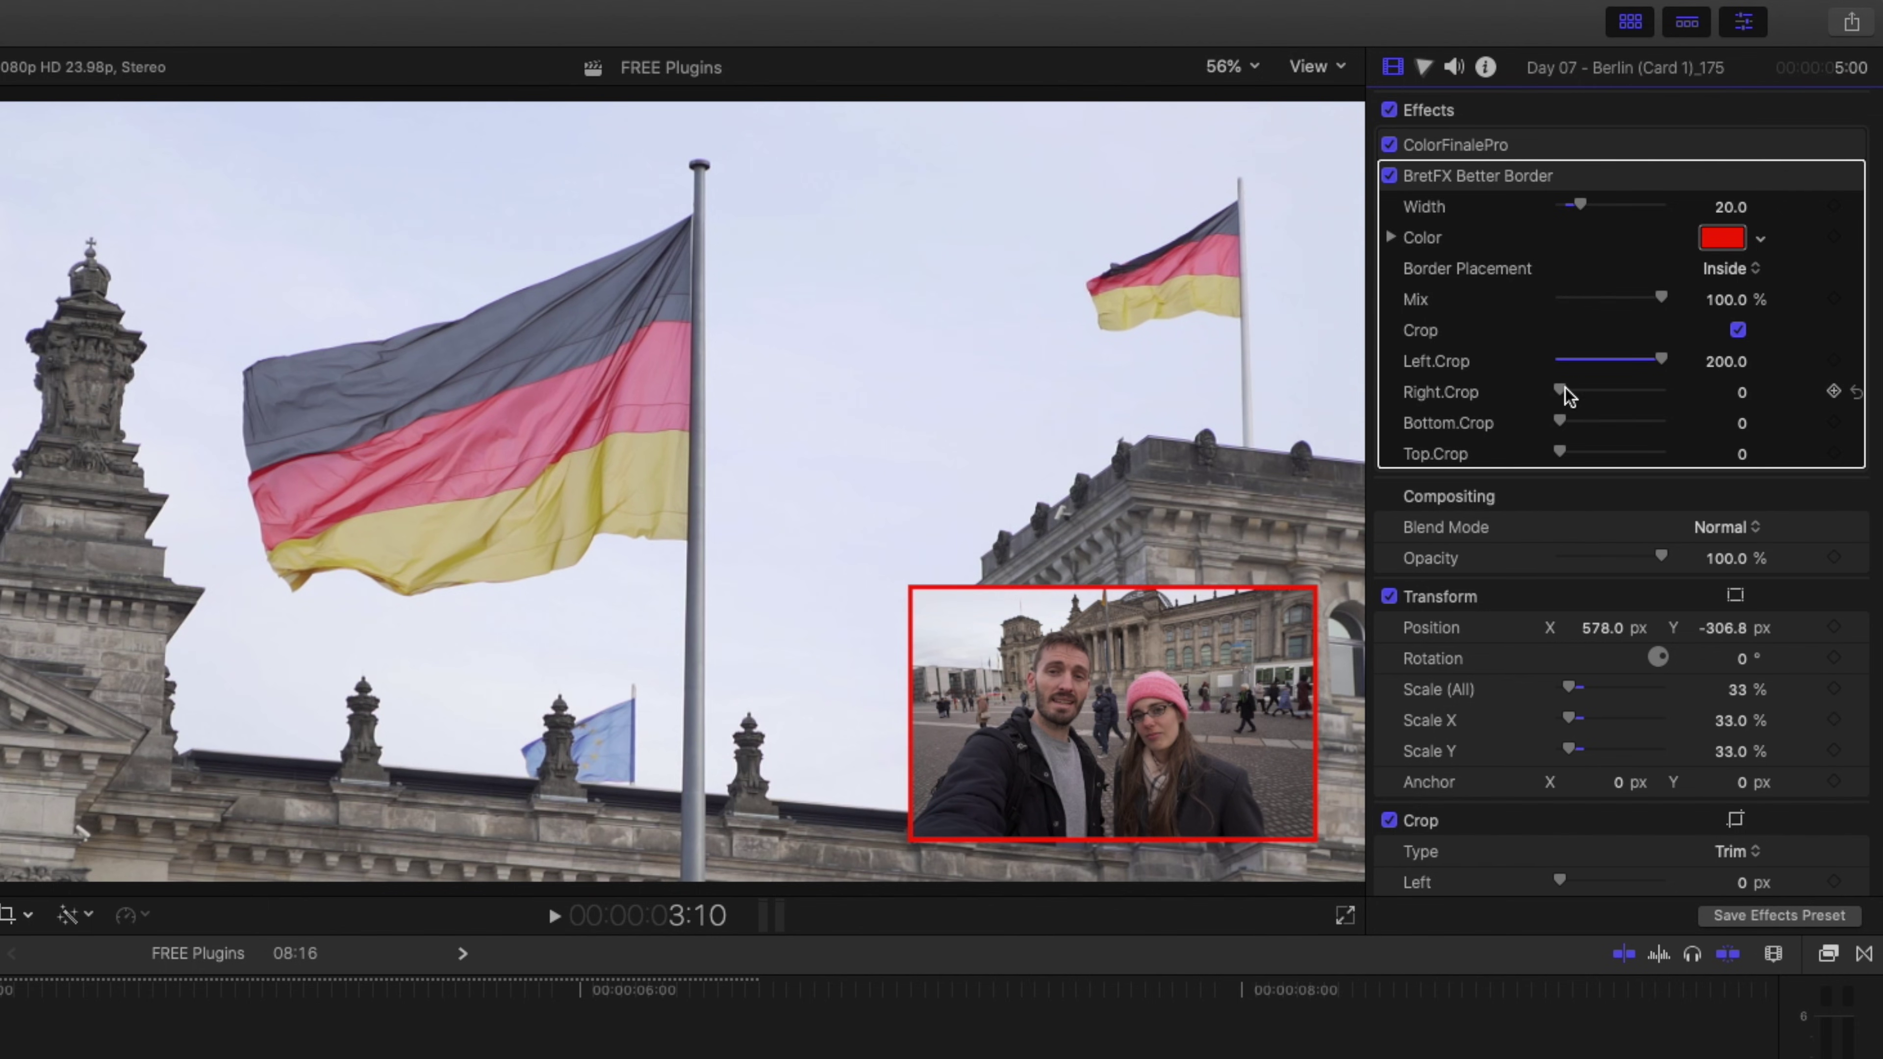
- Raise BretFX Better Border's Right crop on the Berlin inset from 200 to 225
drag(1728, 392, 1727, 374)
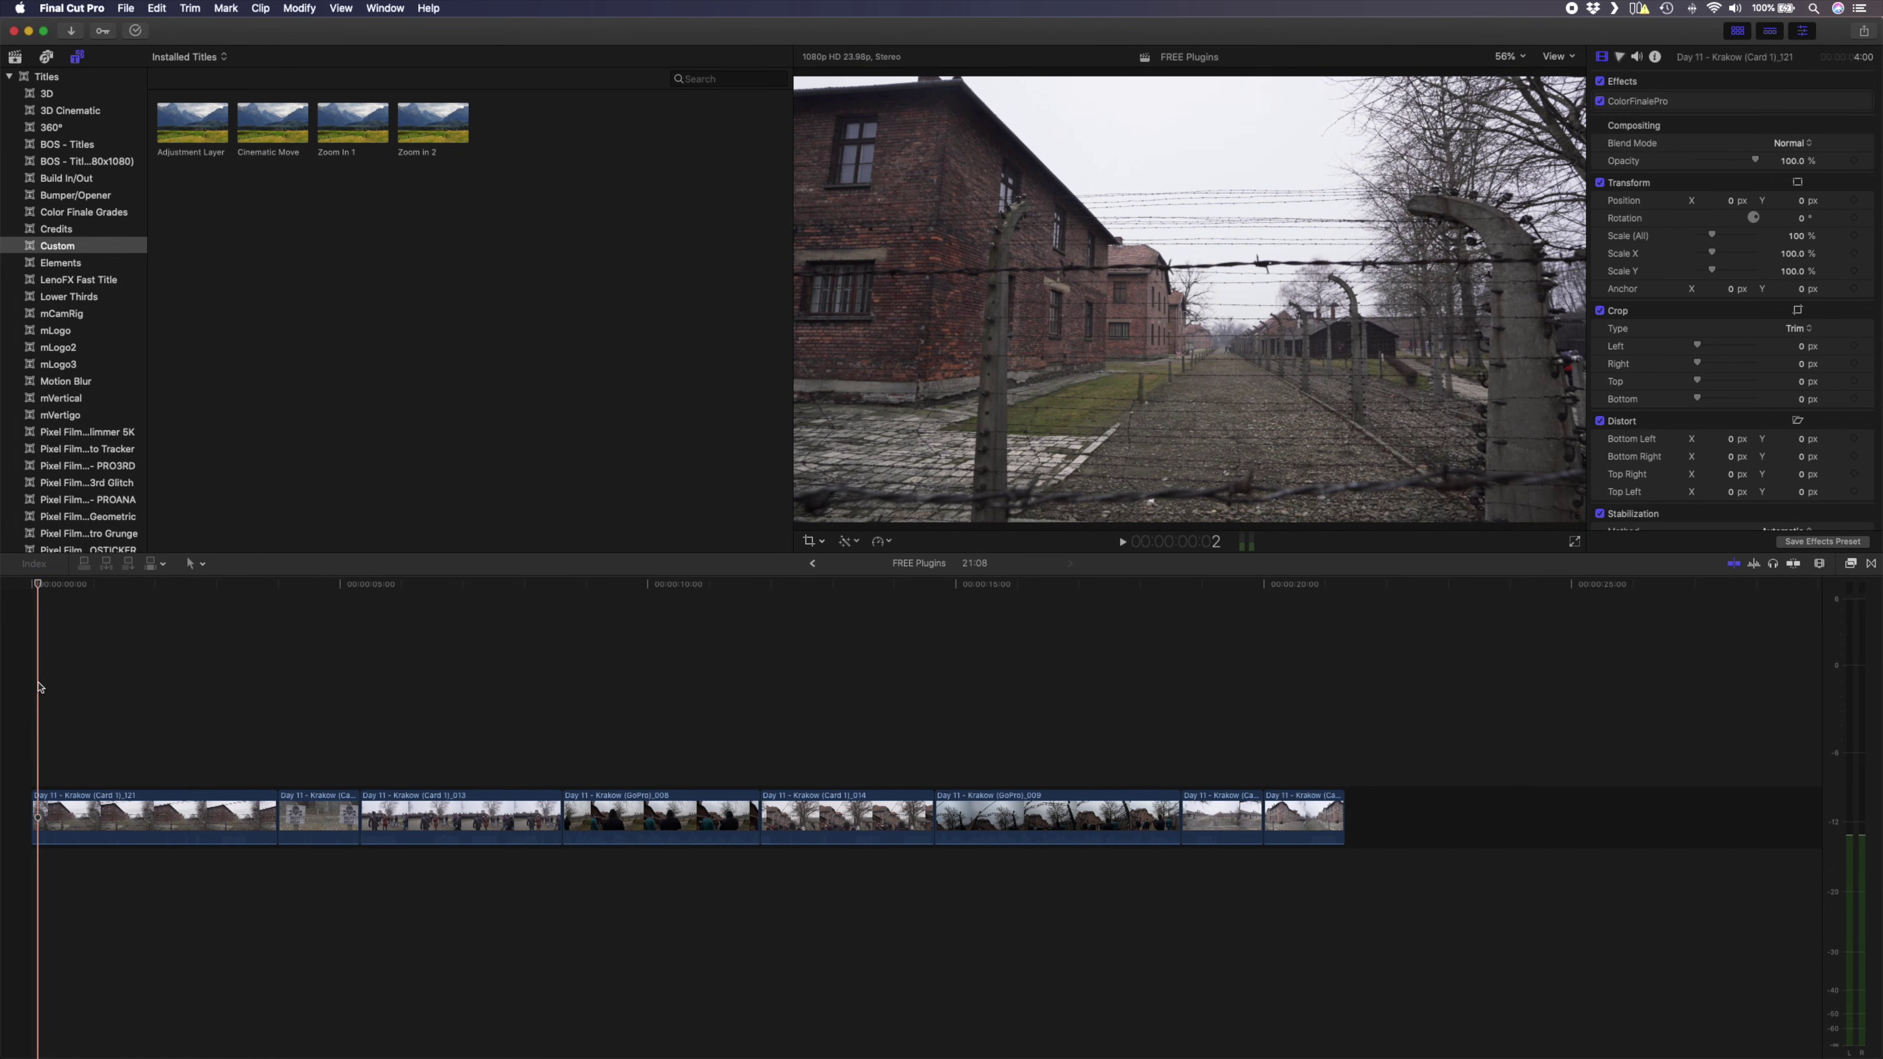
- Add an adjustment layer above the Krakow clips, extended to their end
drag(192, 123, 14, 772)
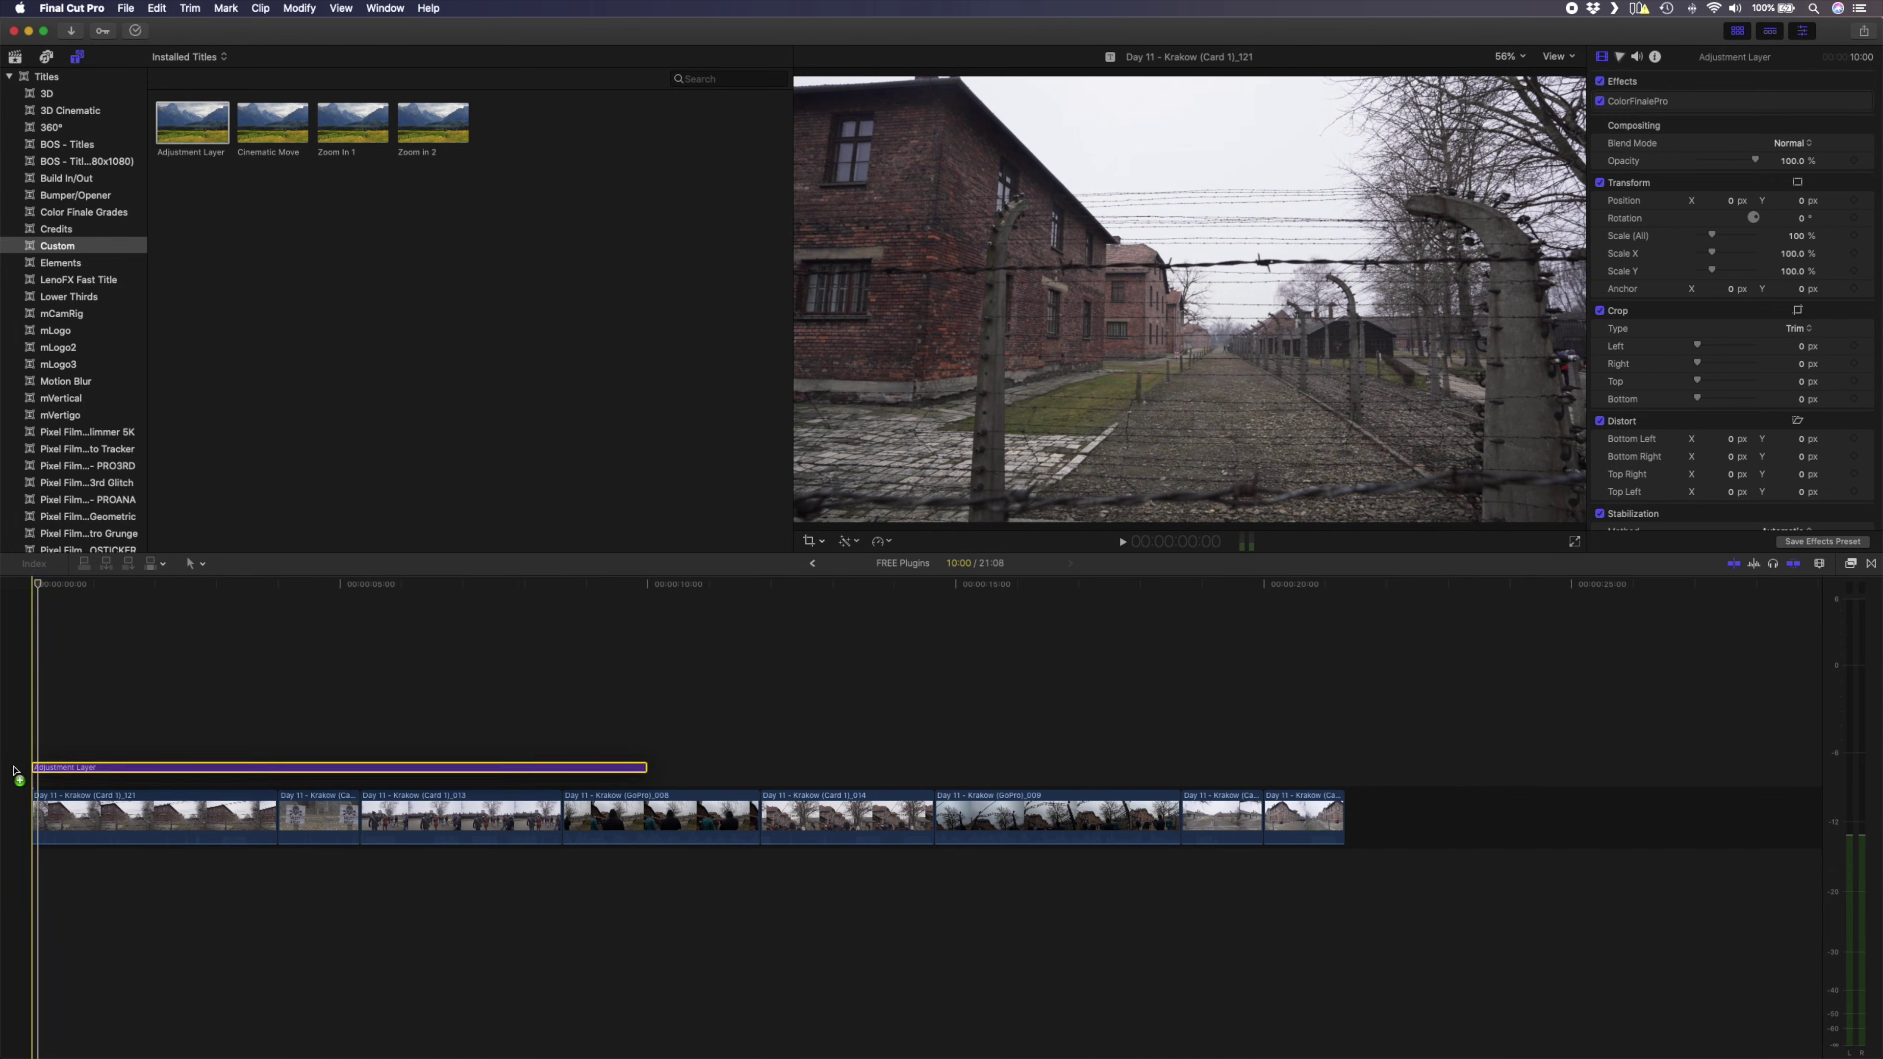
drag(646, 777, 740, 782)
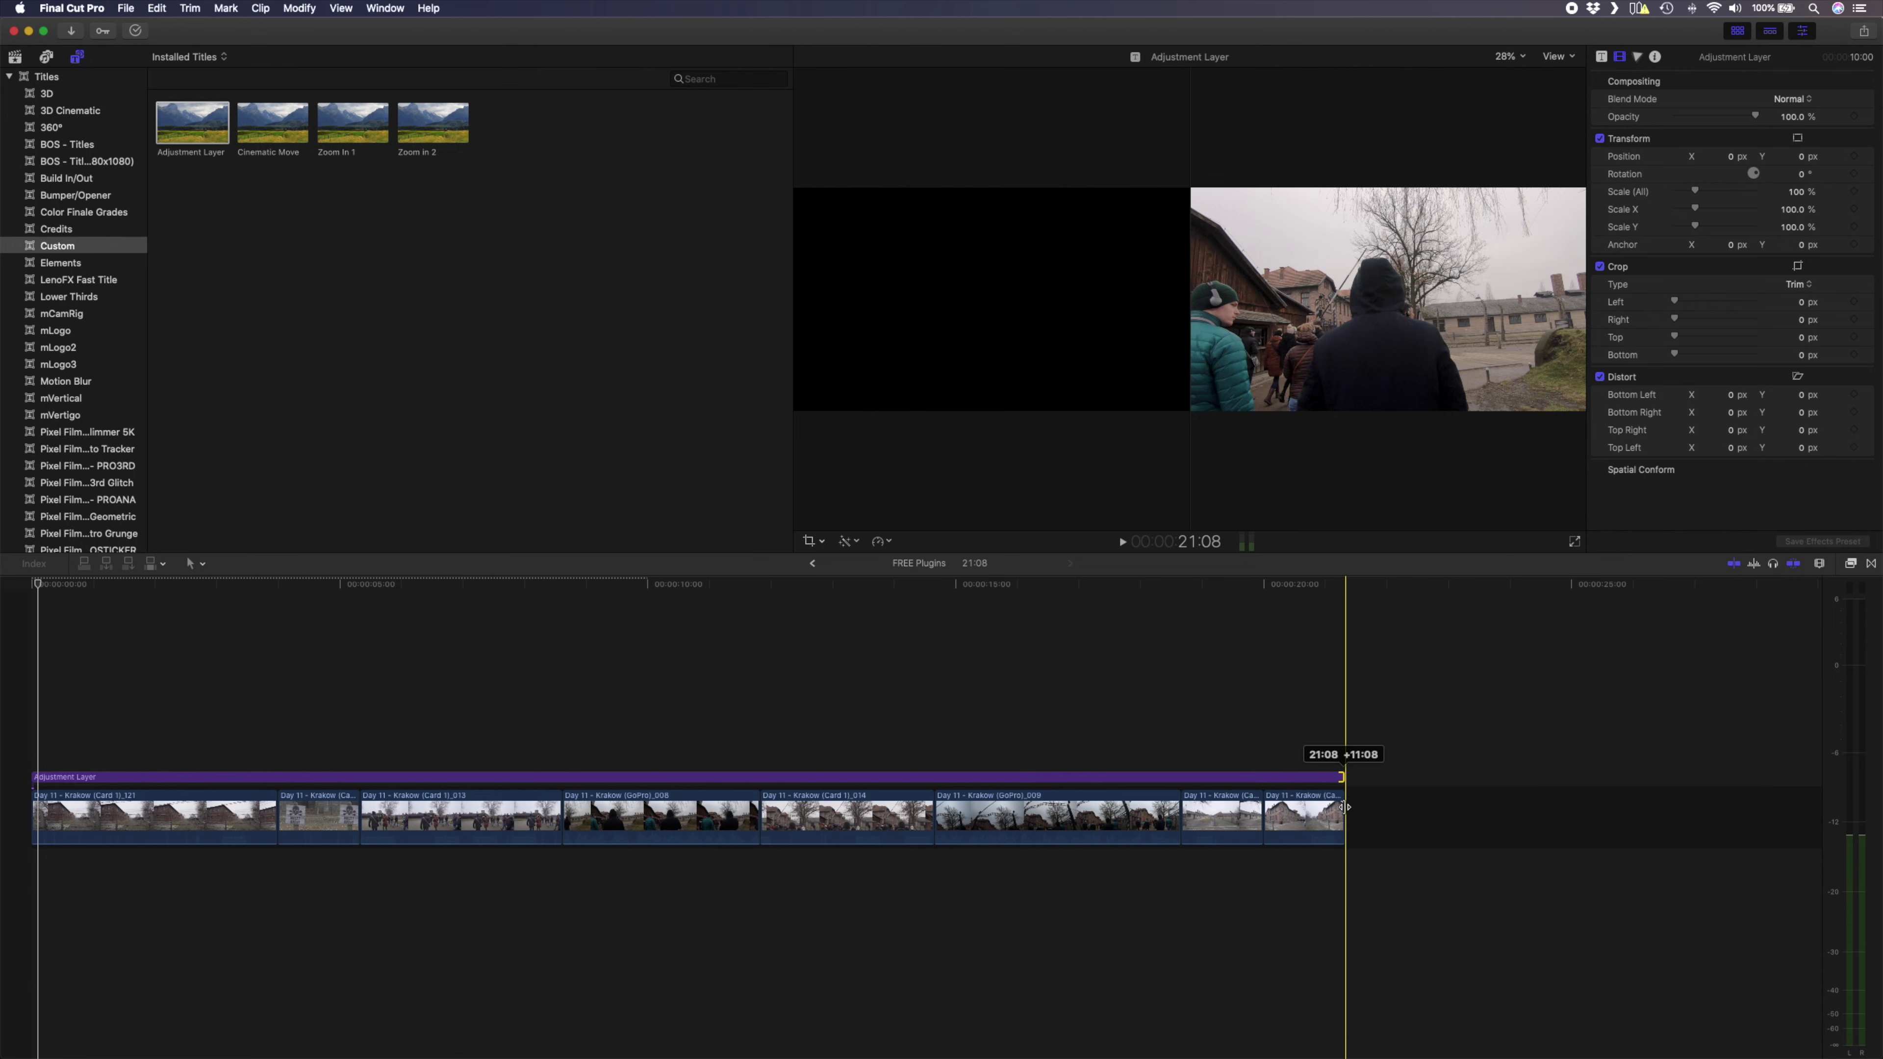
drag(1343, 807, 1343, 807)
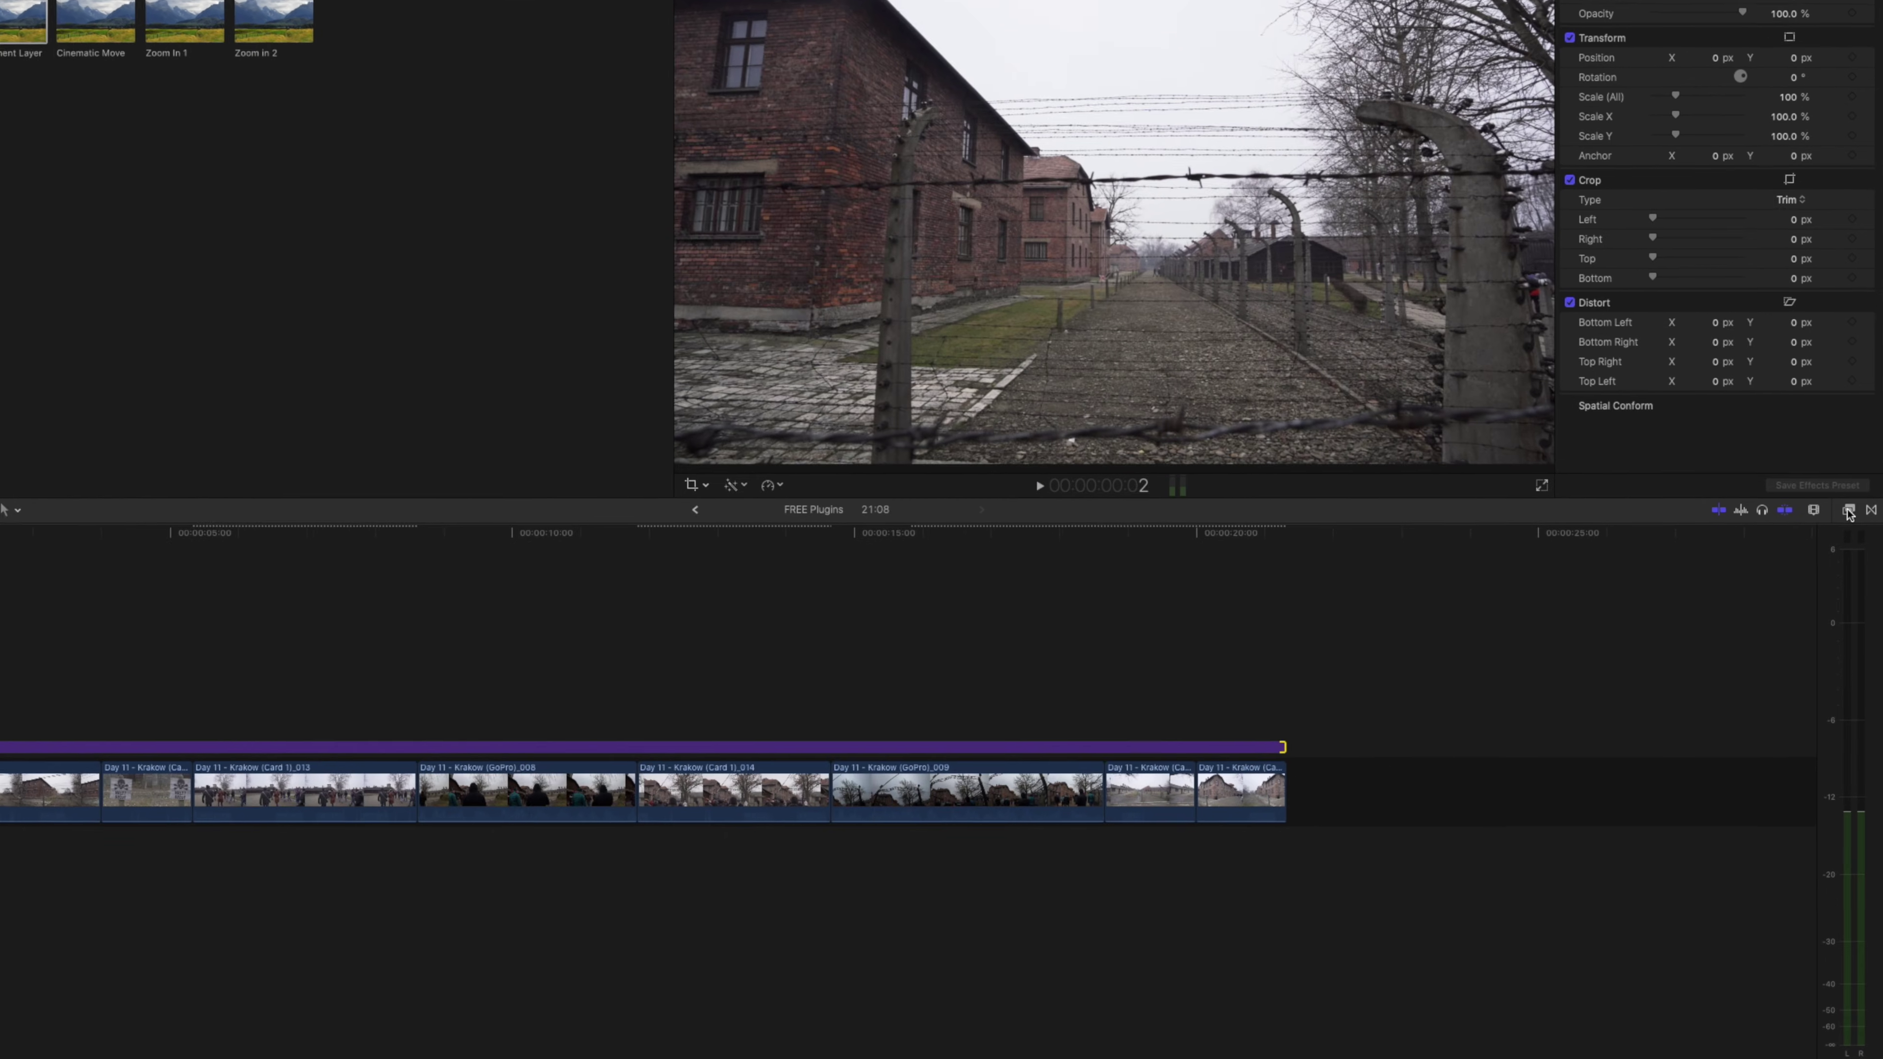
- Apply the Bleach LGMC T105 LUT to the adjustment layer at about 85% opacity
click(1849, 512)
scroll(1702, 910, down, 1)
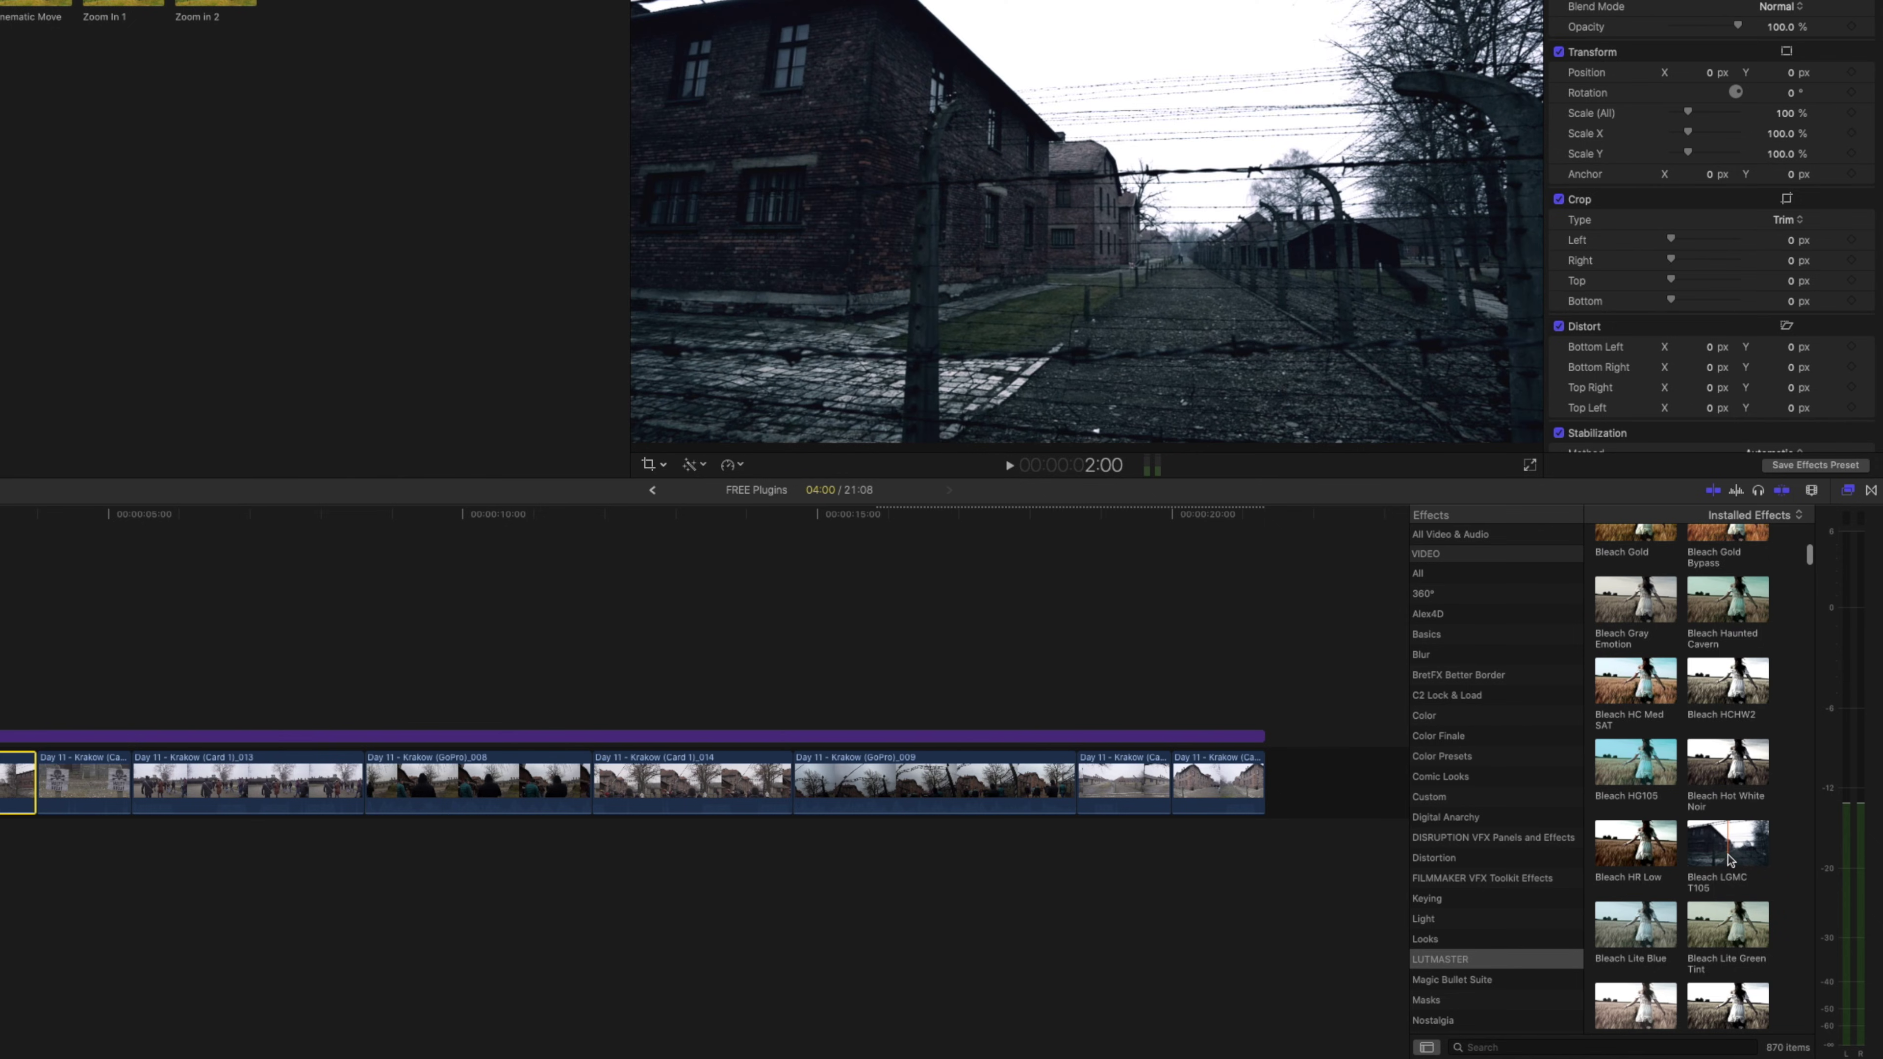
drag(1730, 859, 758, 740)
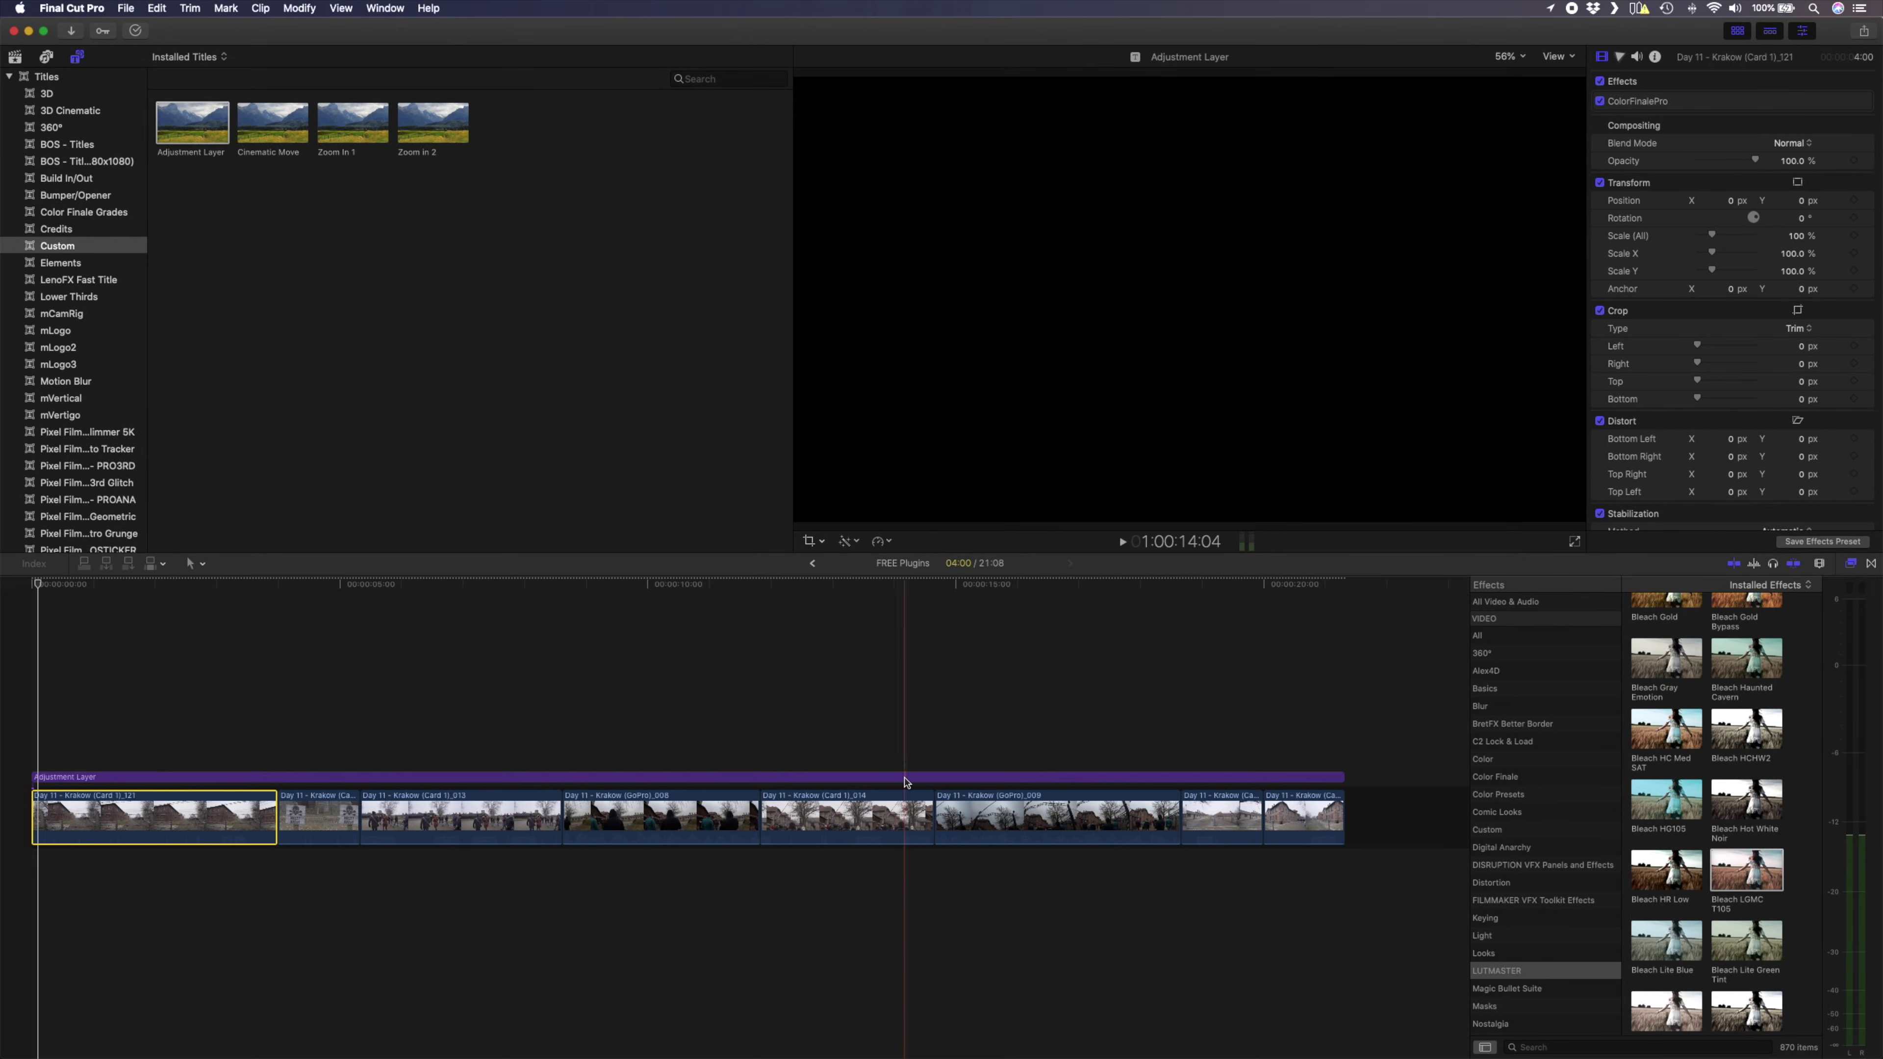
click(209, 779)
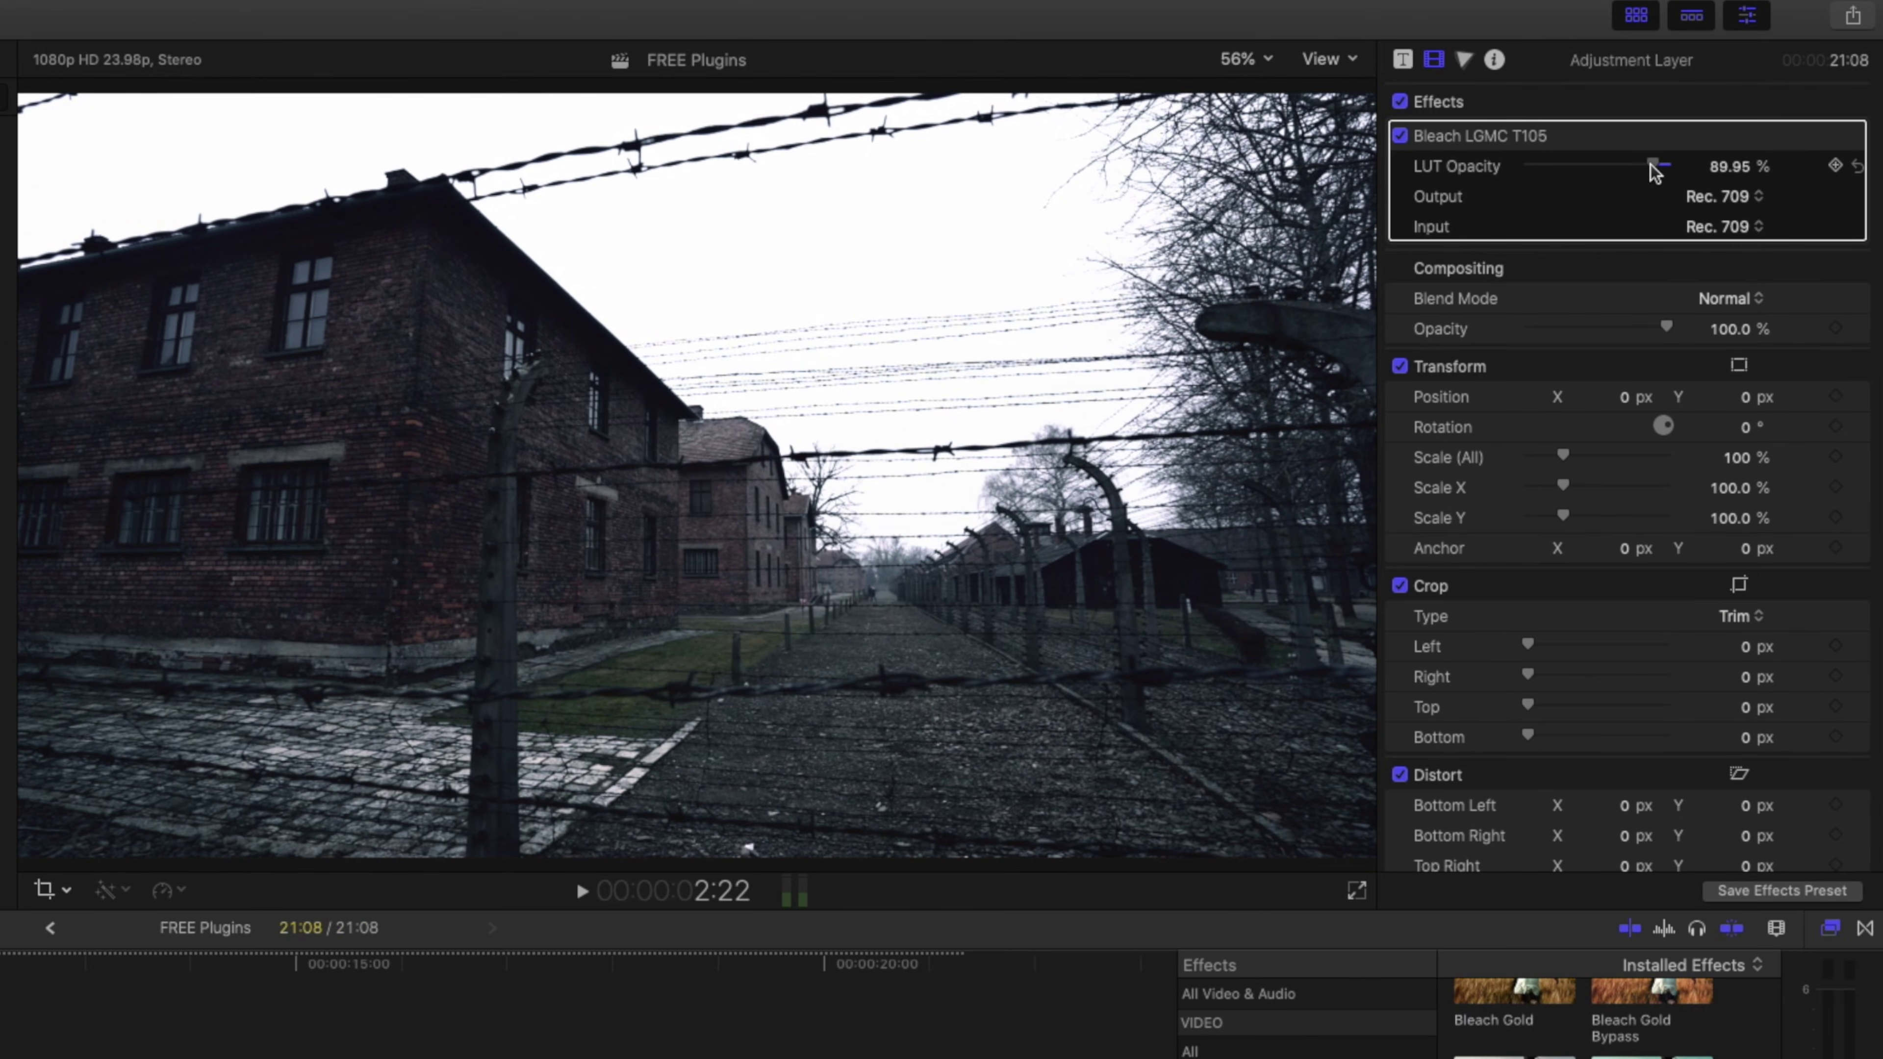
drag(1650, 165, 1646, 169)
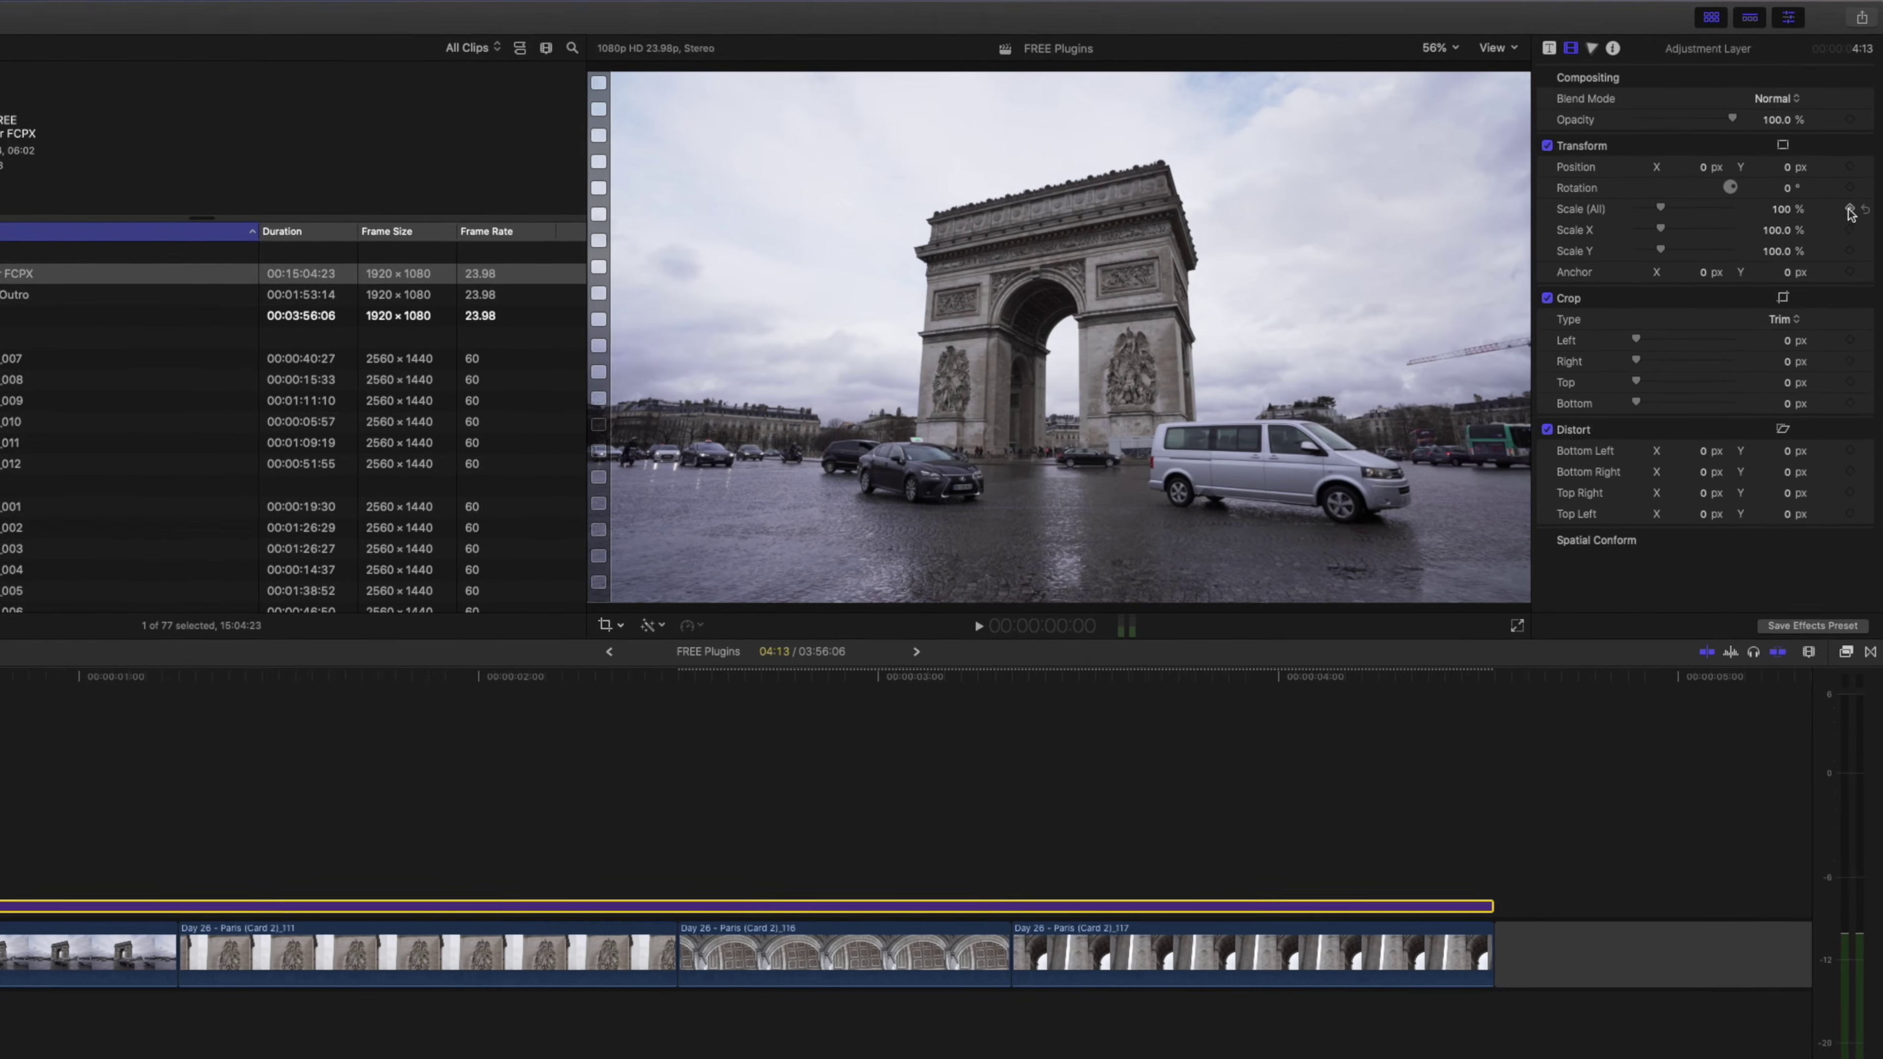
- Add a Scale keyframe on the adjustment layer near the end of the Paris clips
click(1850, 210)
click(1478, 847)
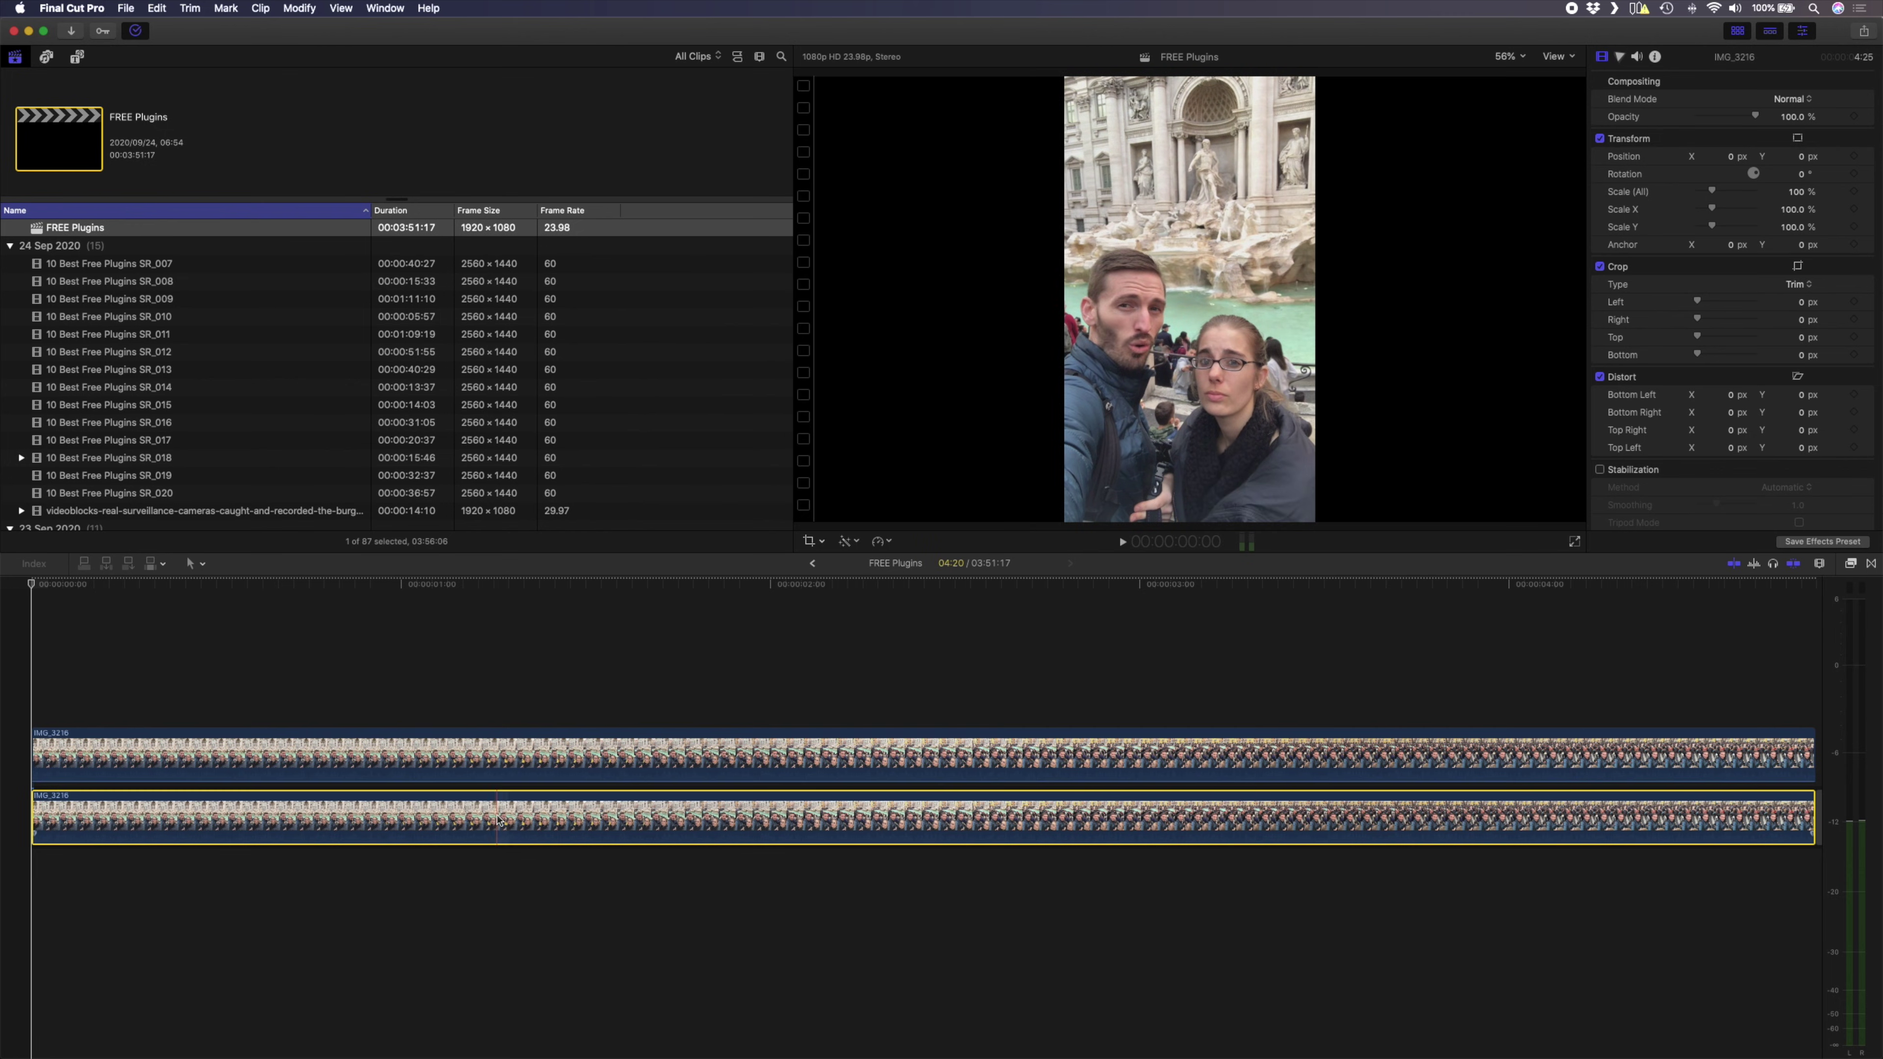
- Scale the lower selfie clip copy to 318% and apply the Gaussian blur effect
drag(1794, 196, 1831, 190)
click(1850, 563)
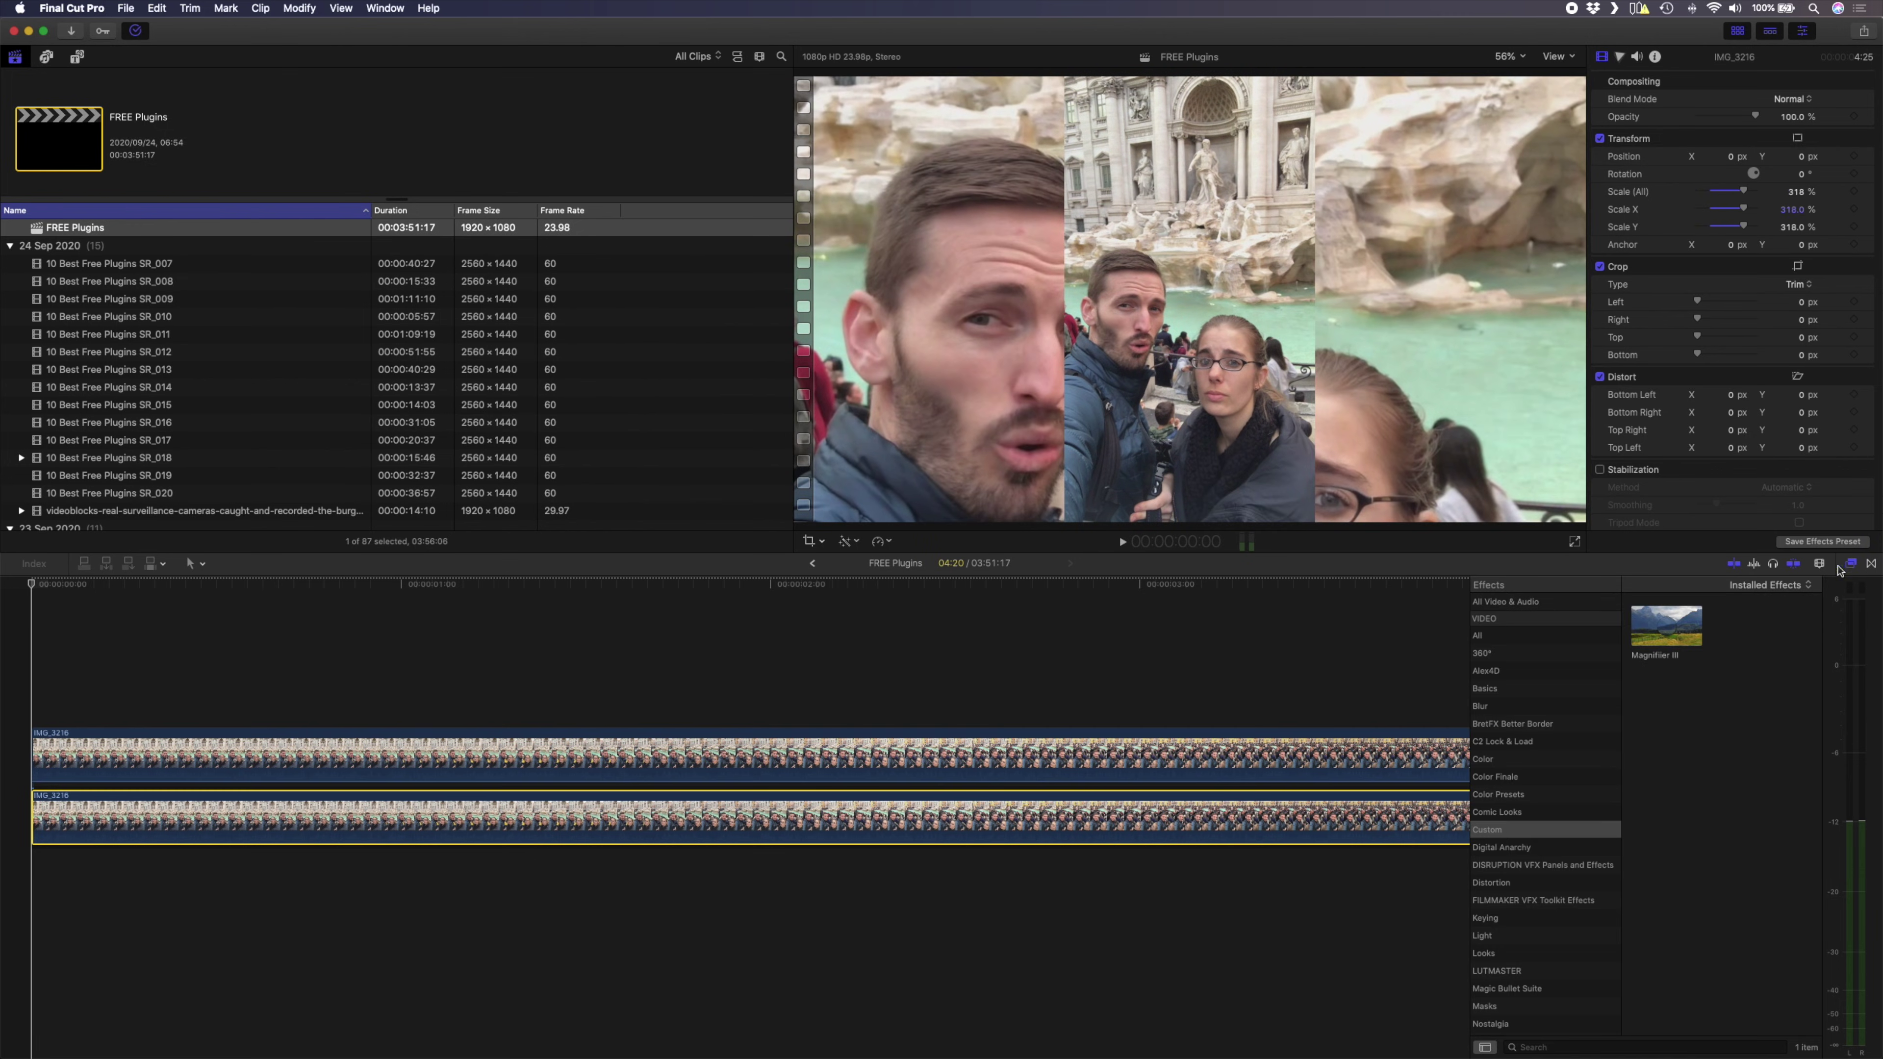
click(1502, 706)
double_click(1655, 710)
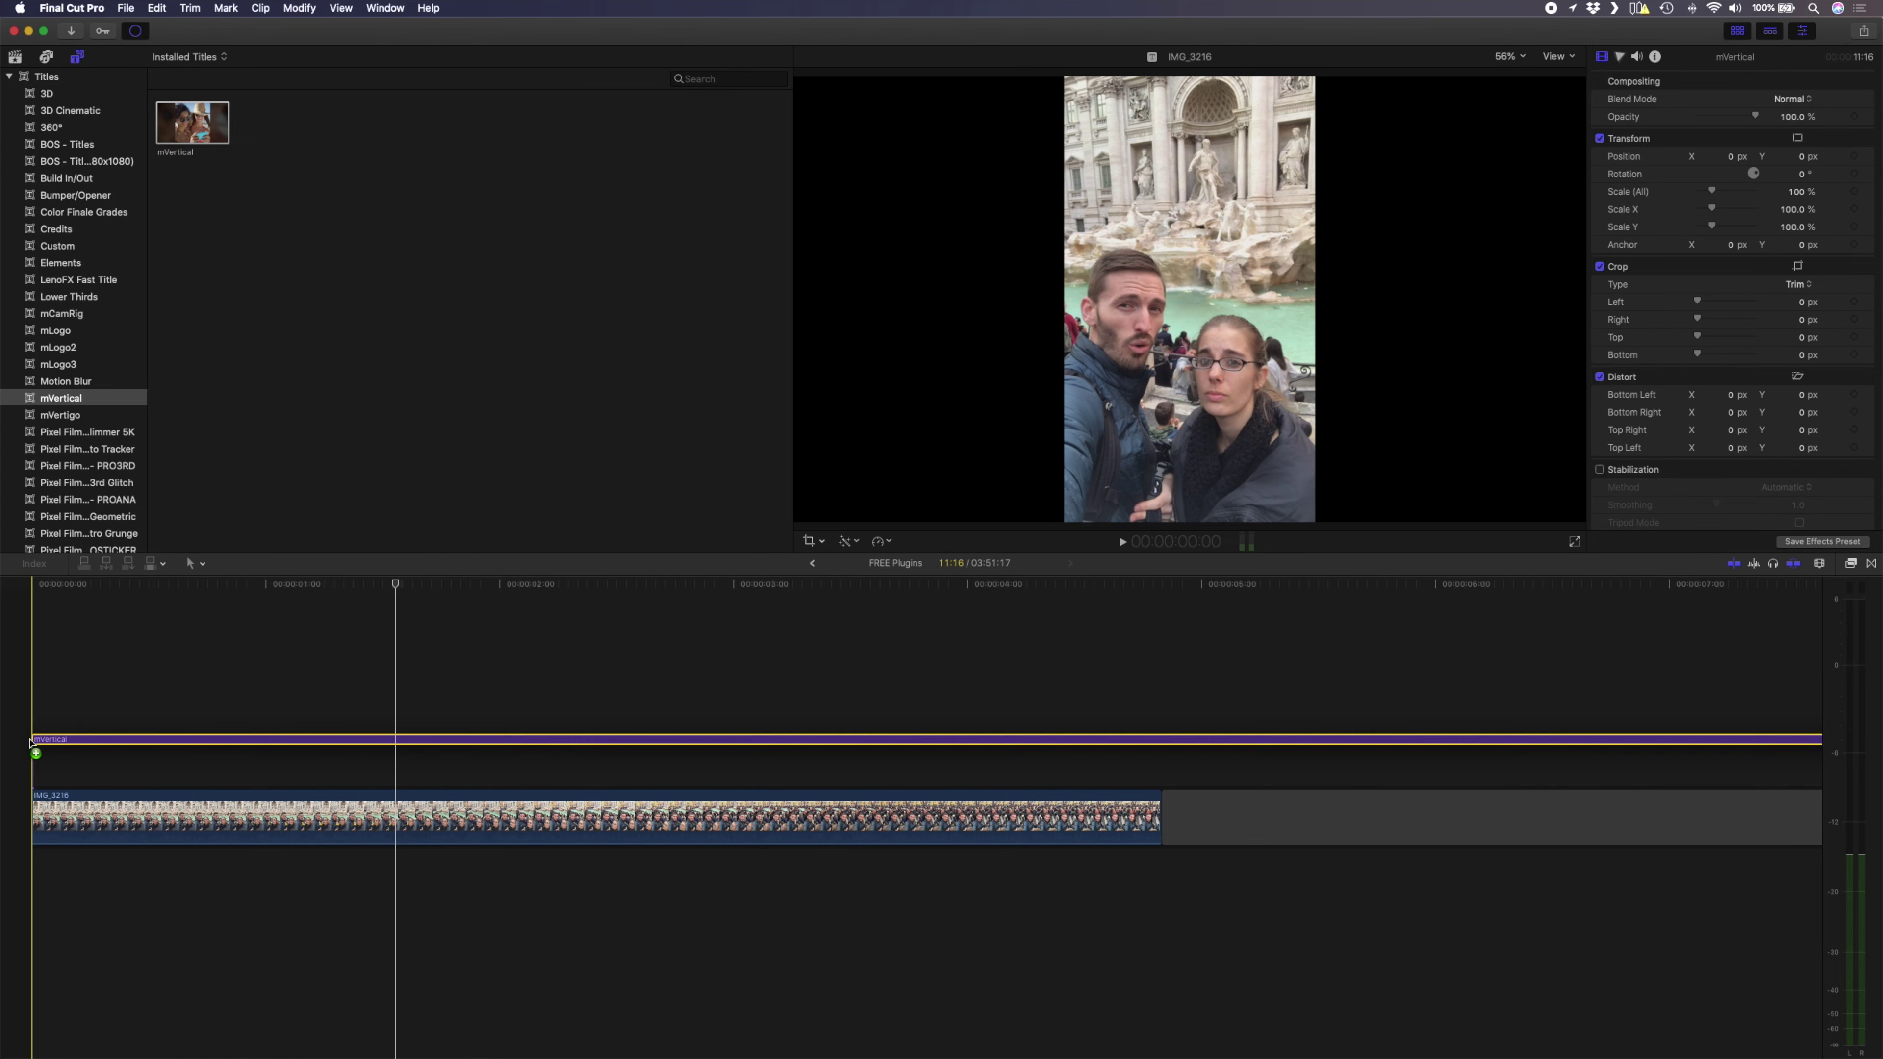
- Trim the mVertical title to the clip, then set Source Scale 94%, BG Scale 351% and an Eggplant background
key(alt+bracketright)
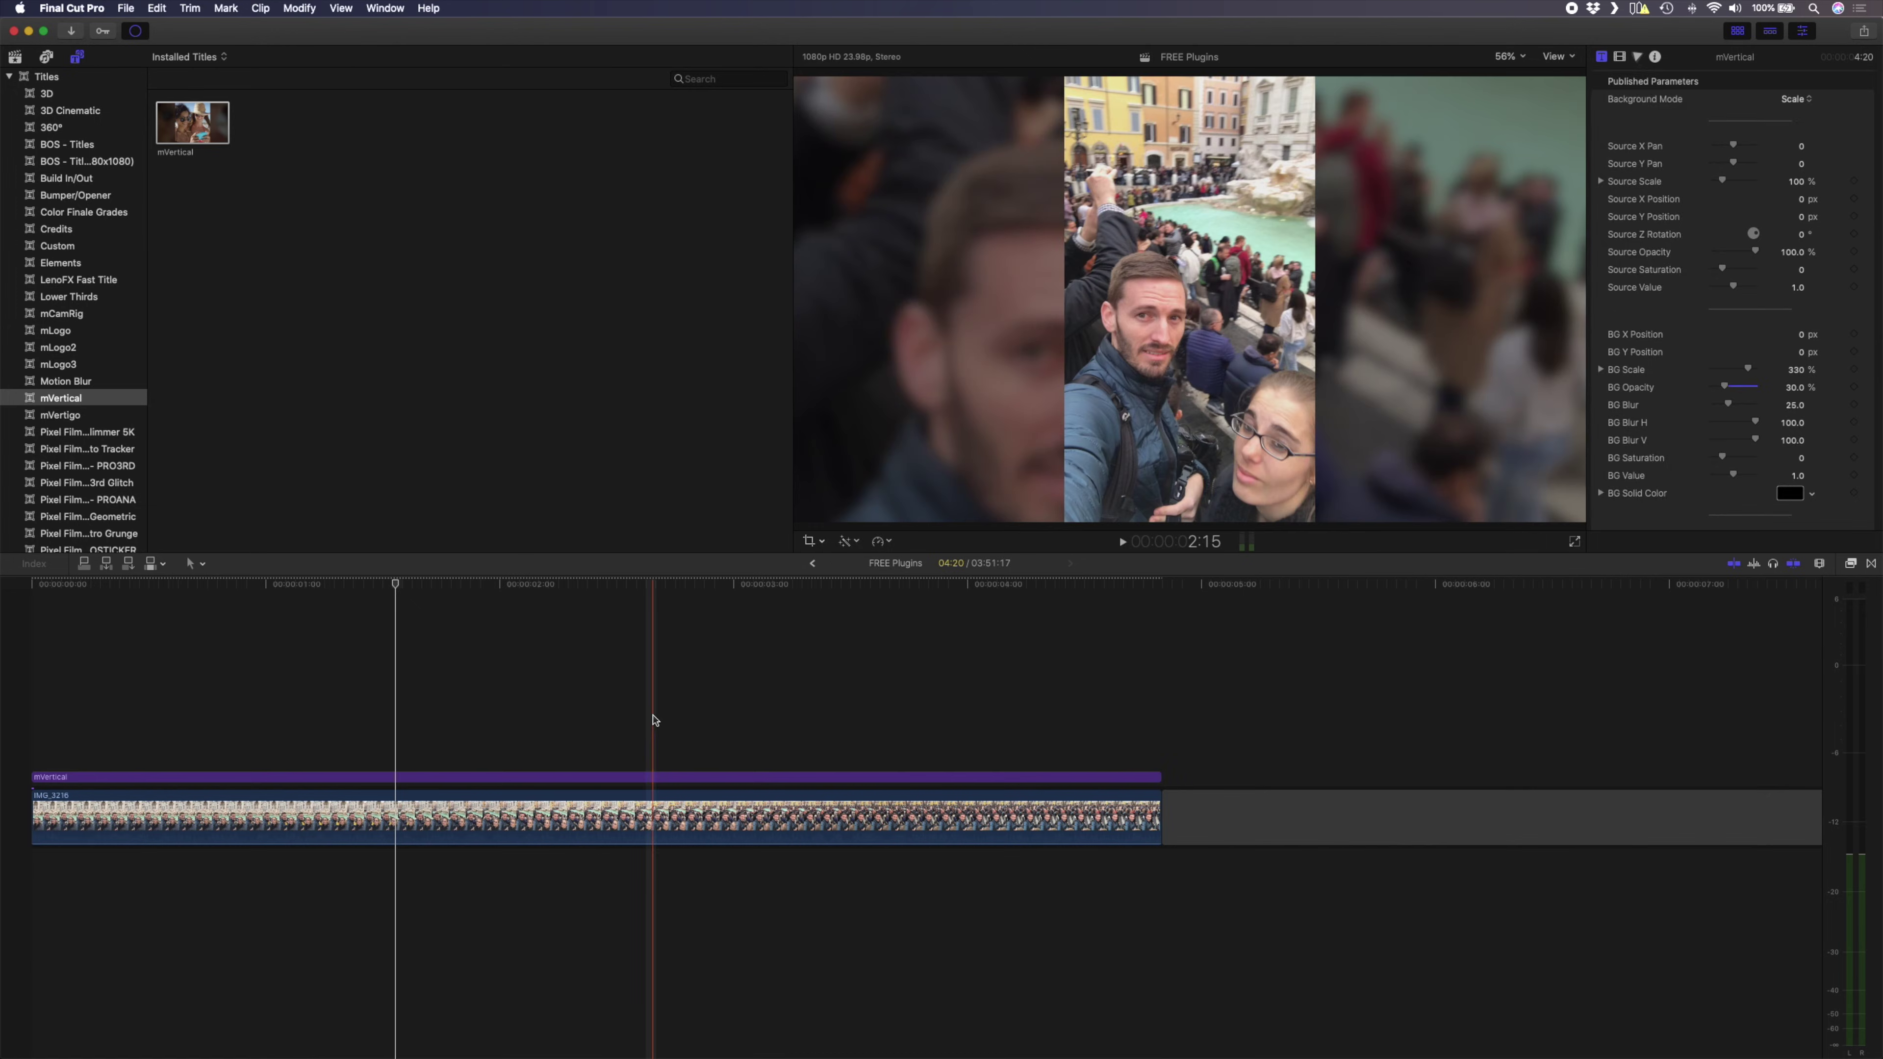
click(652, 775)
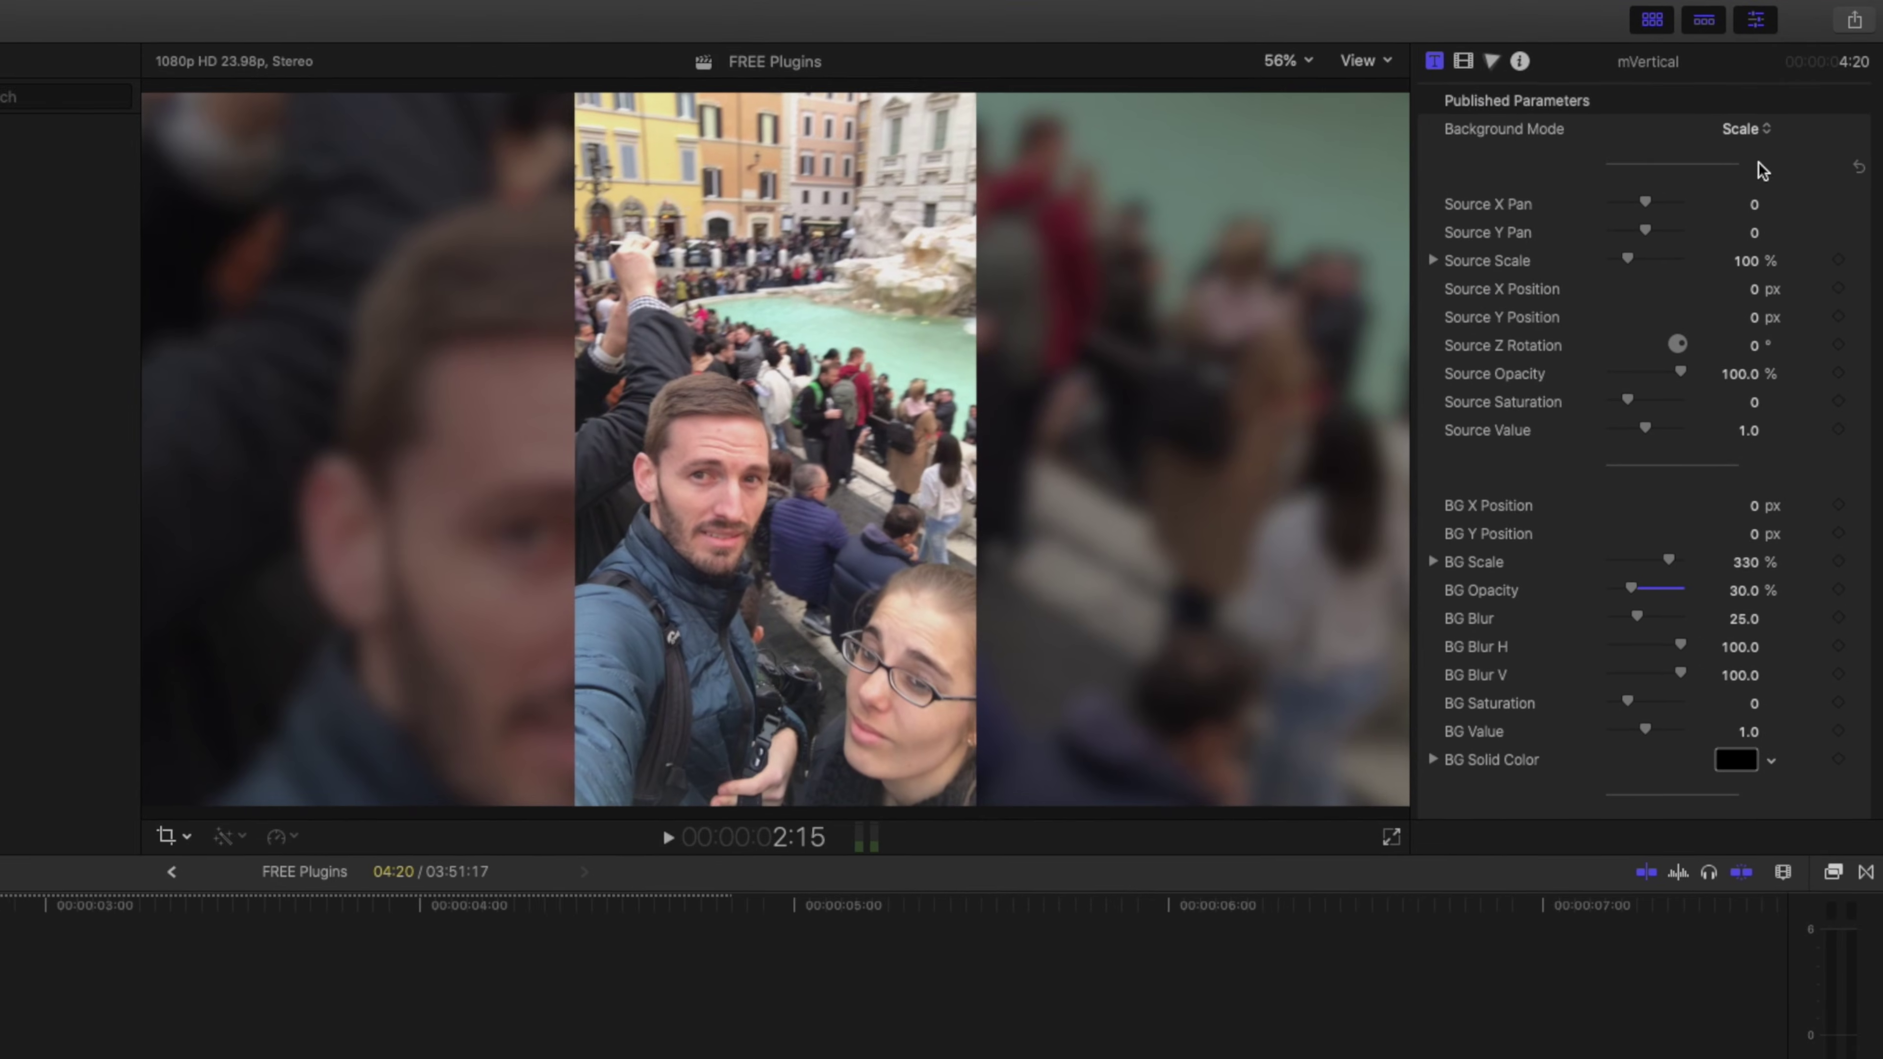
click(1802, 100)
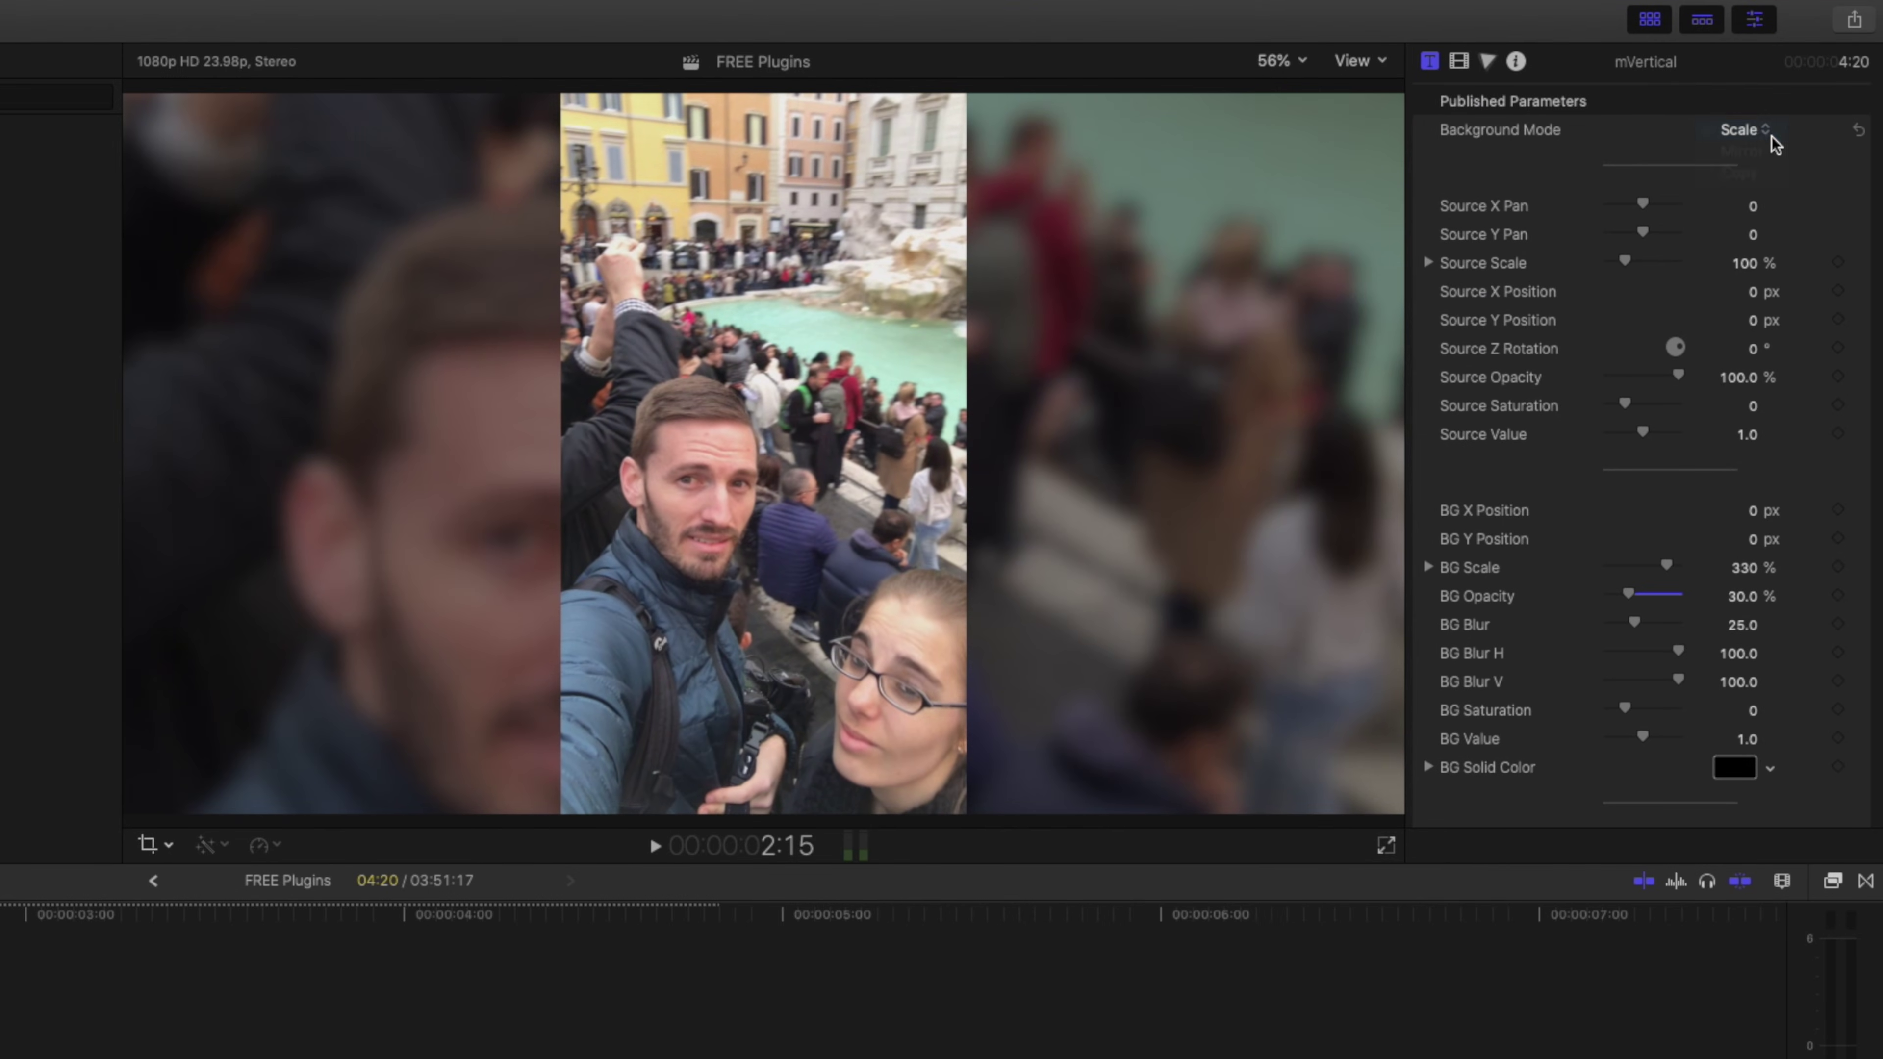
drag(1751, 264, 1702, 261)
drag(1644, 206, 1636, 206)
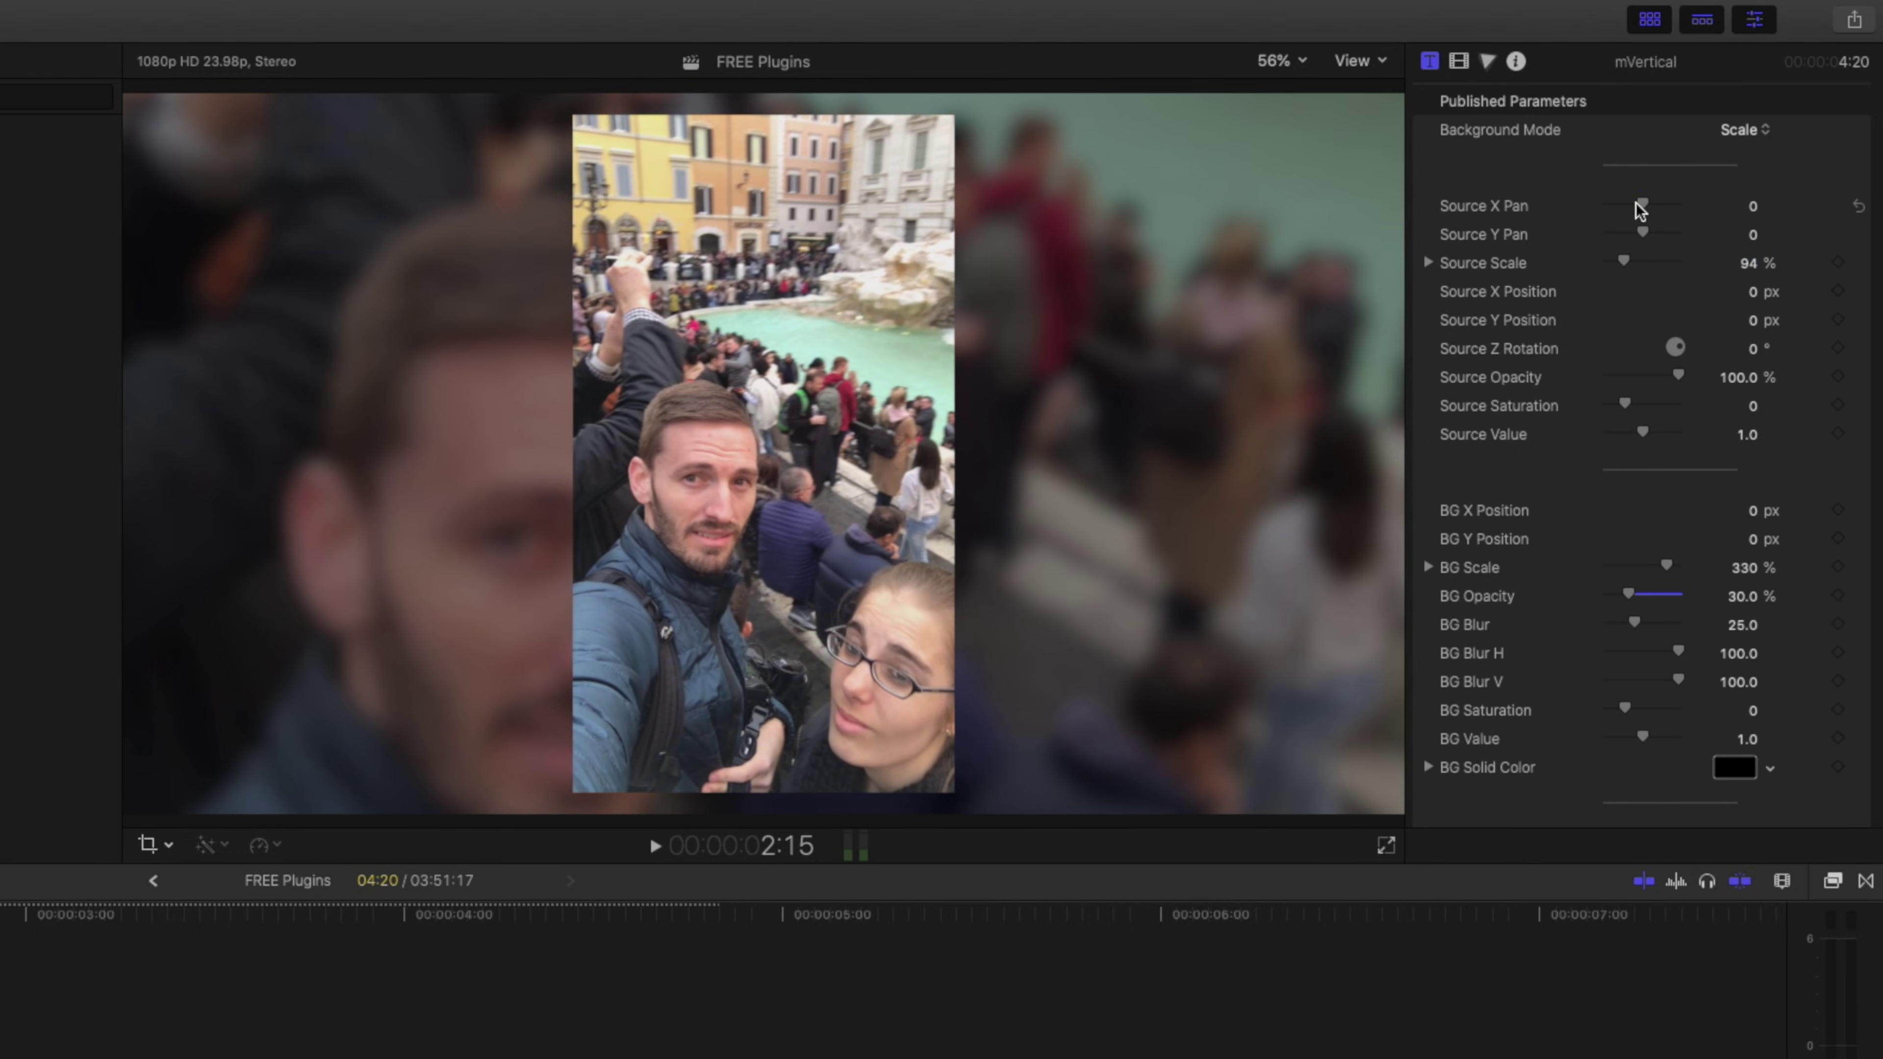
drag(1667, 565, 1661, 623)
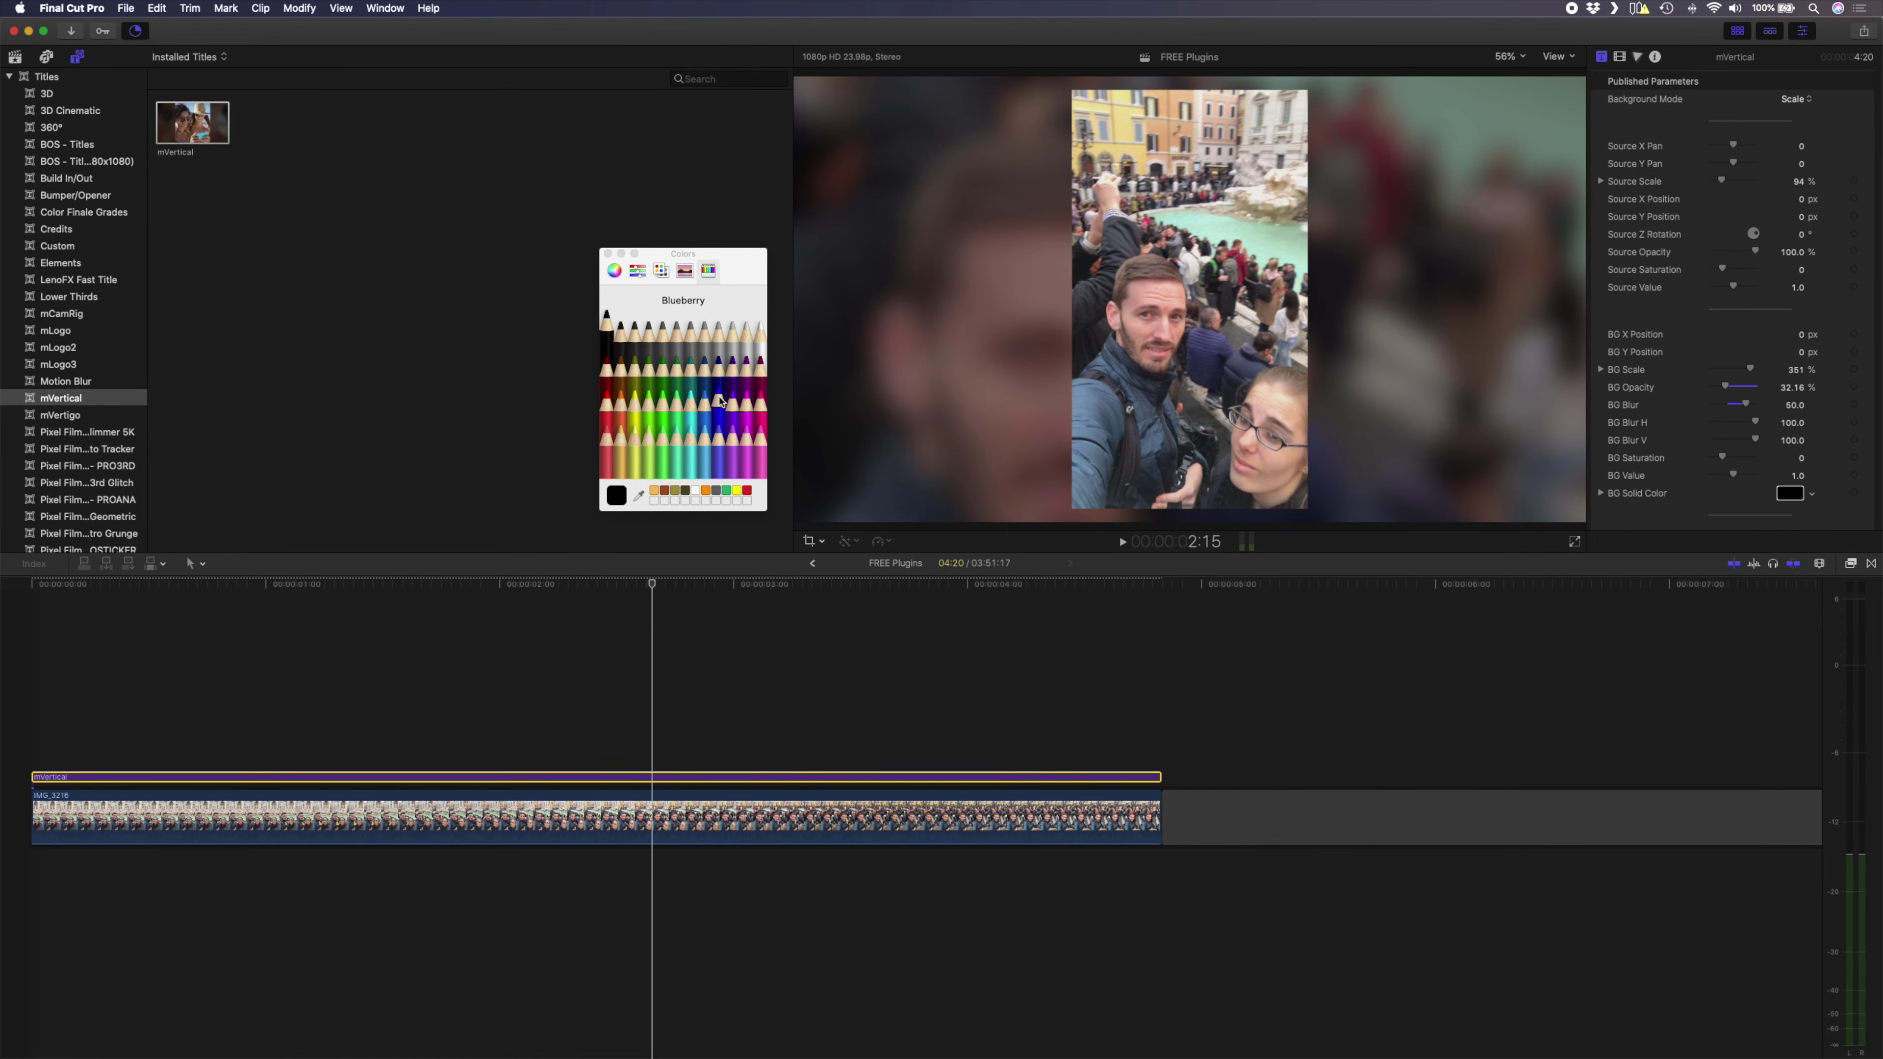
click(733, 384)
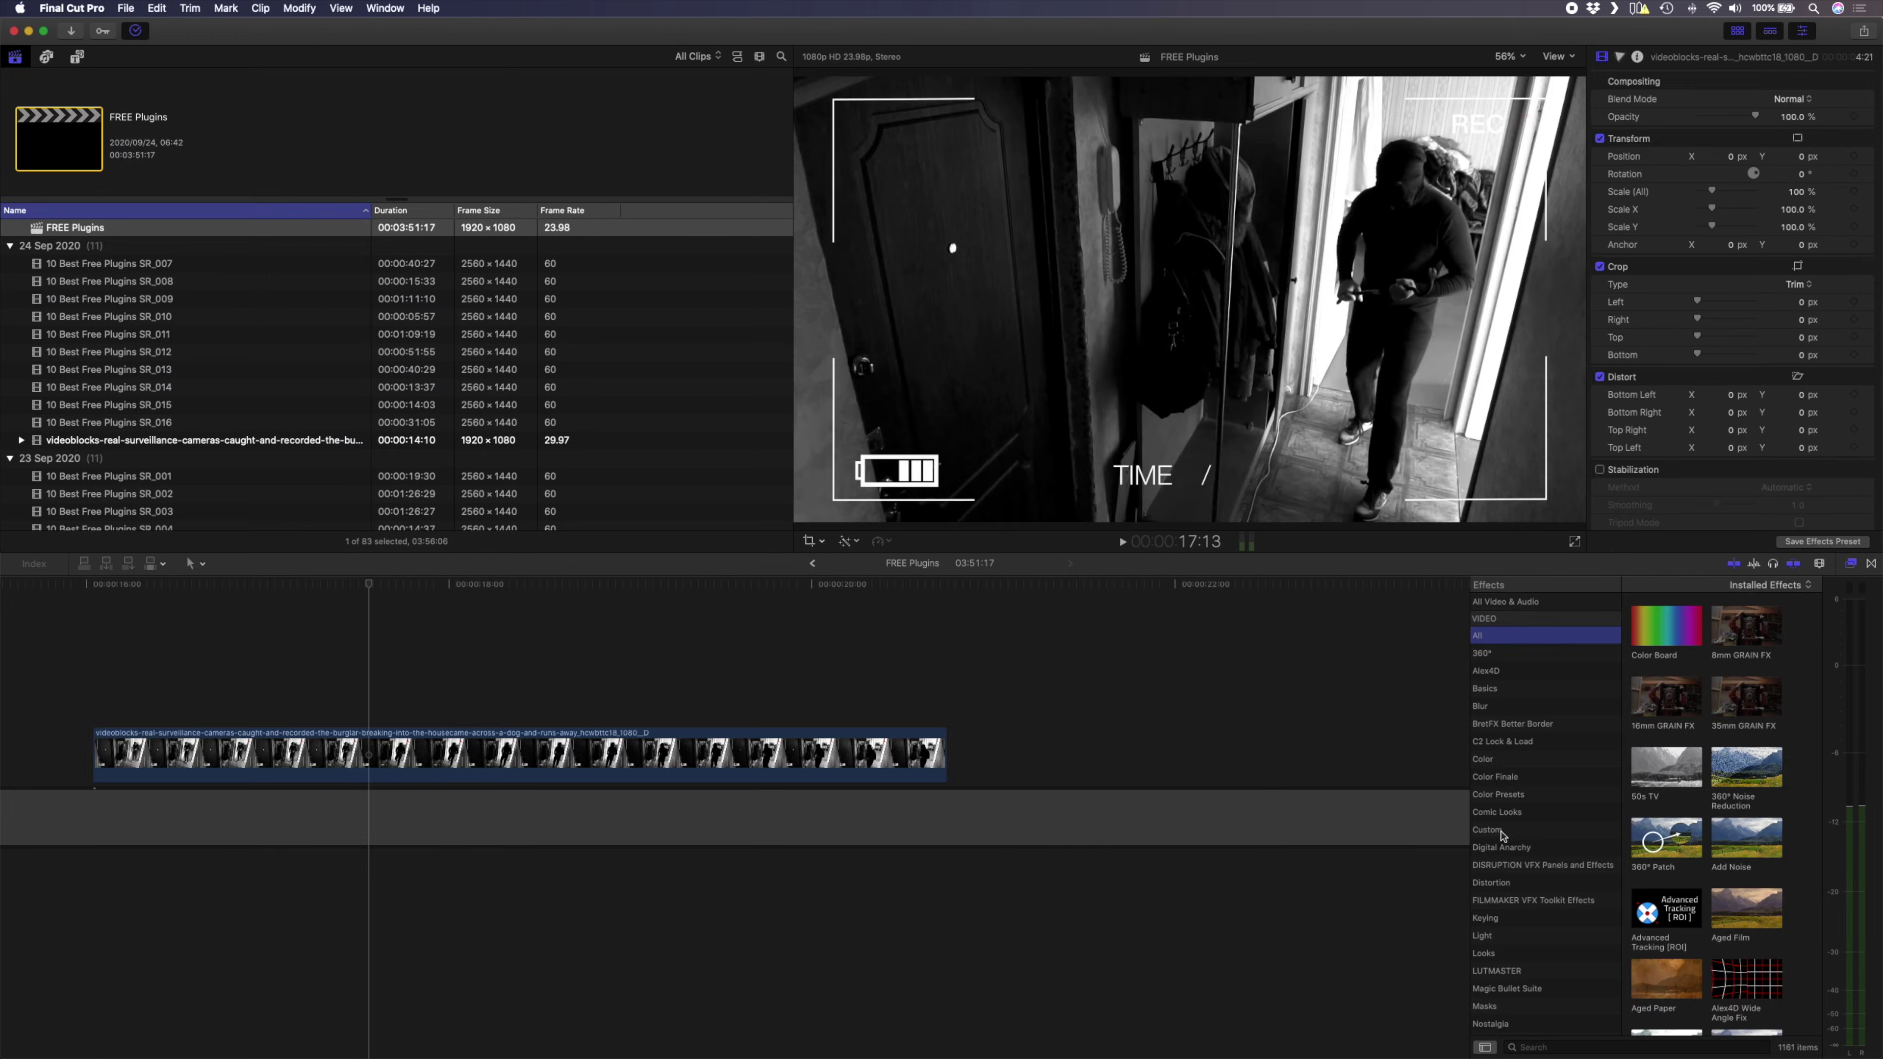
- Apply Magnifier III from the Custom category to the surveillance clip as a circle with a drop shadow
click(1490, 829)
drag(911, 713, 356, 753)
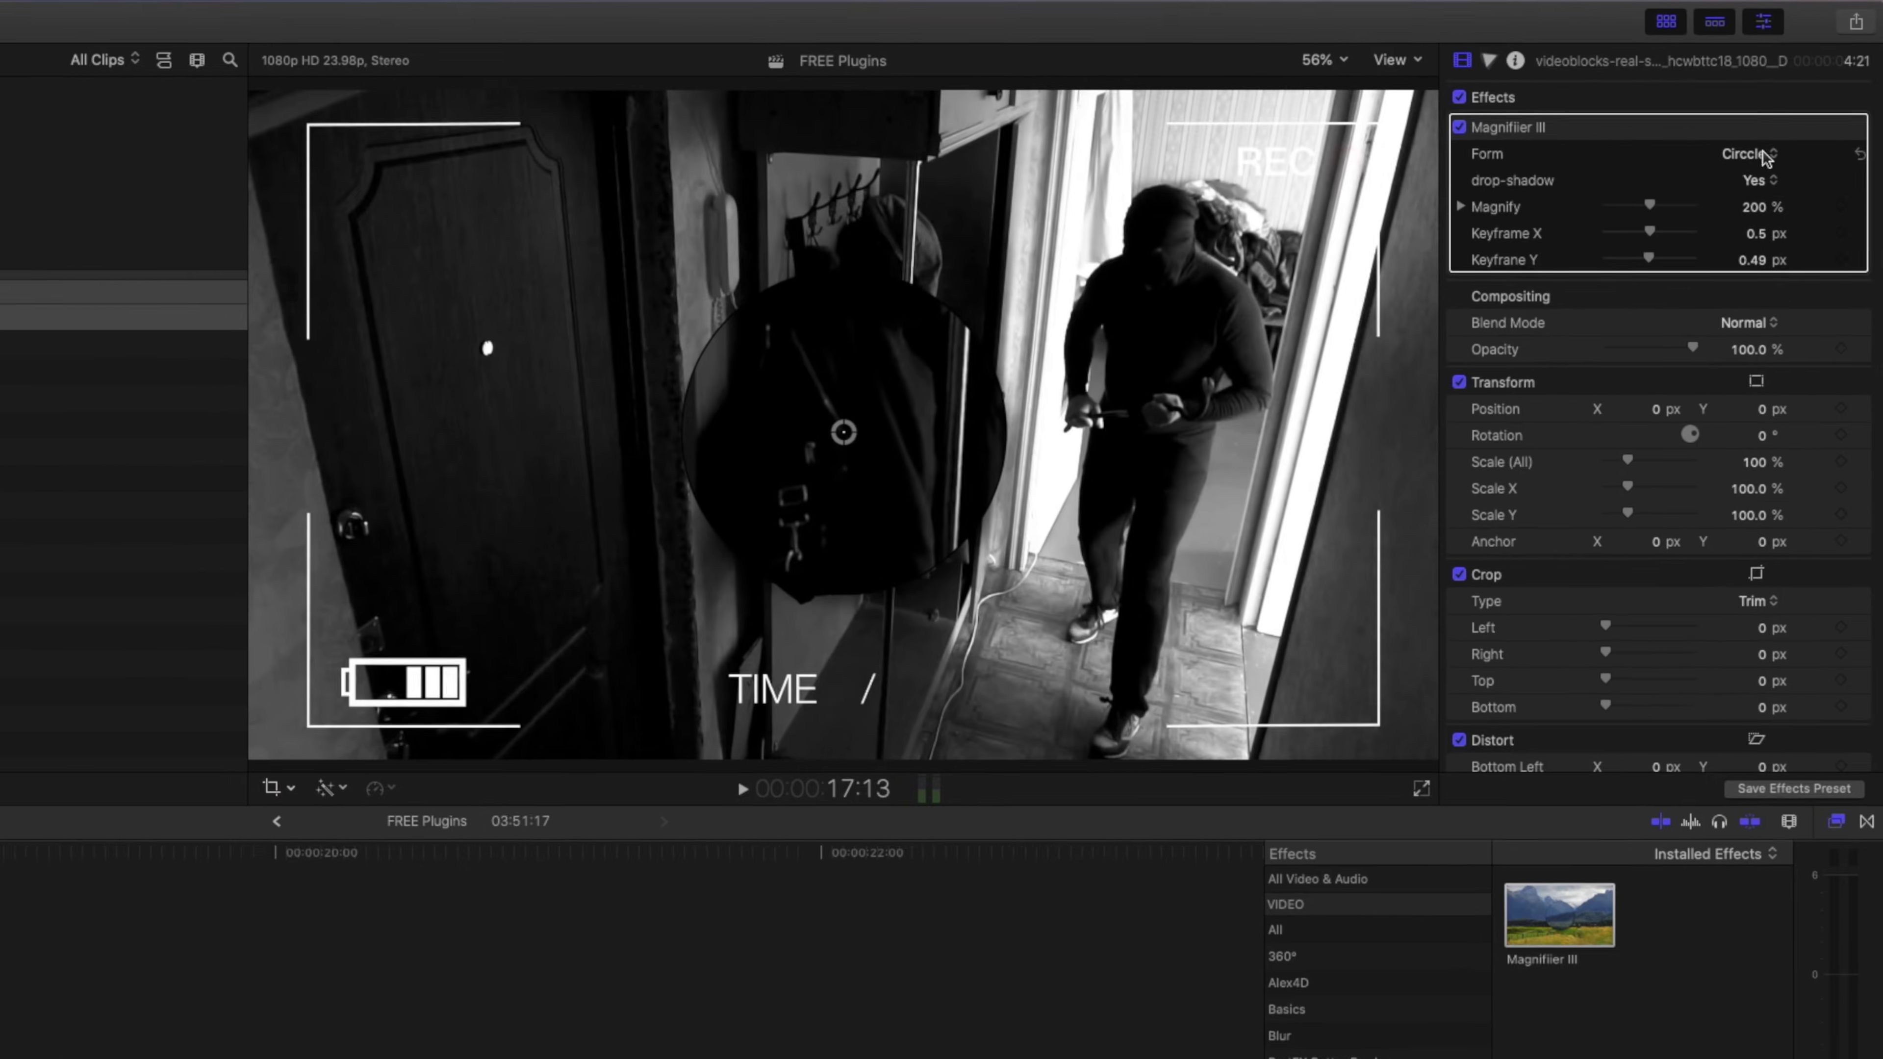
click(1769, 156)
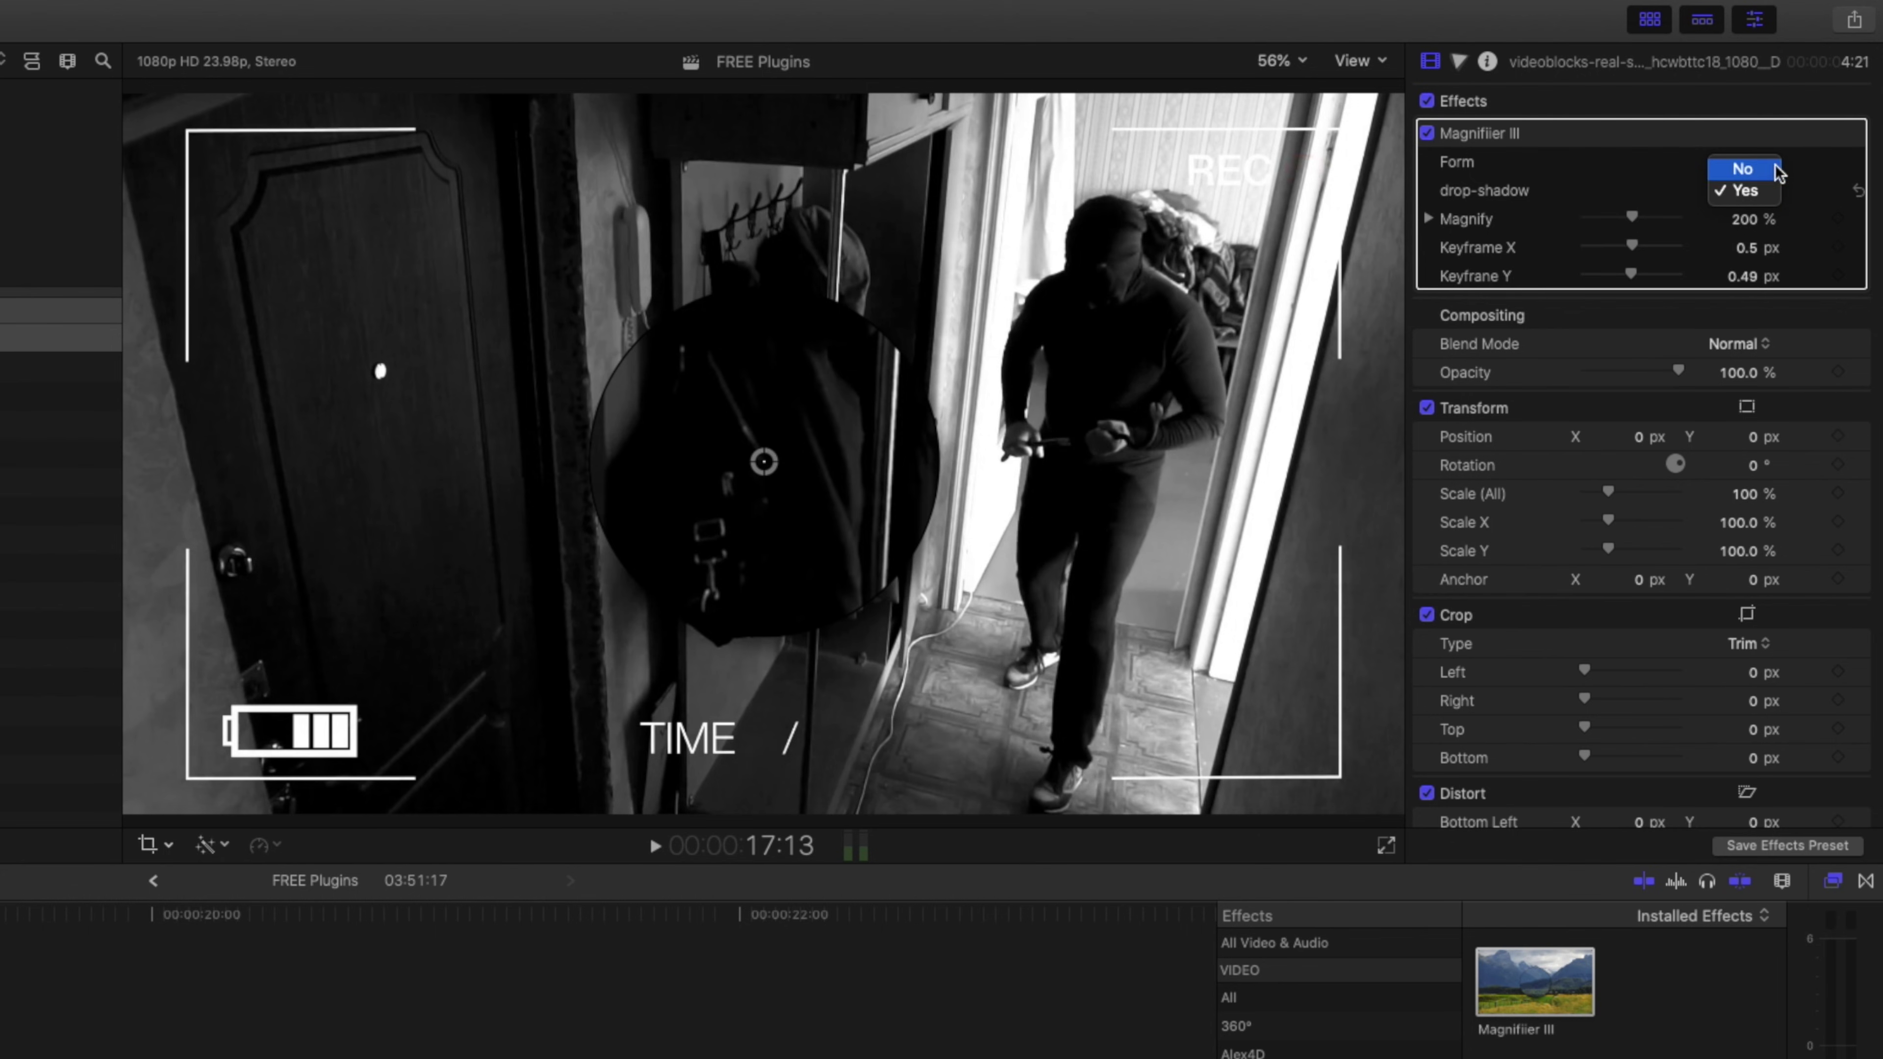
click(1808, 167)
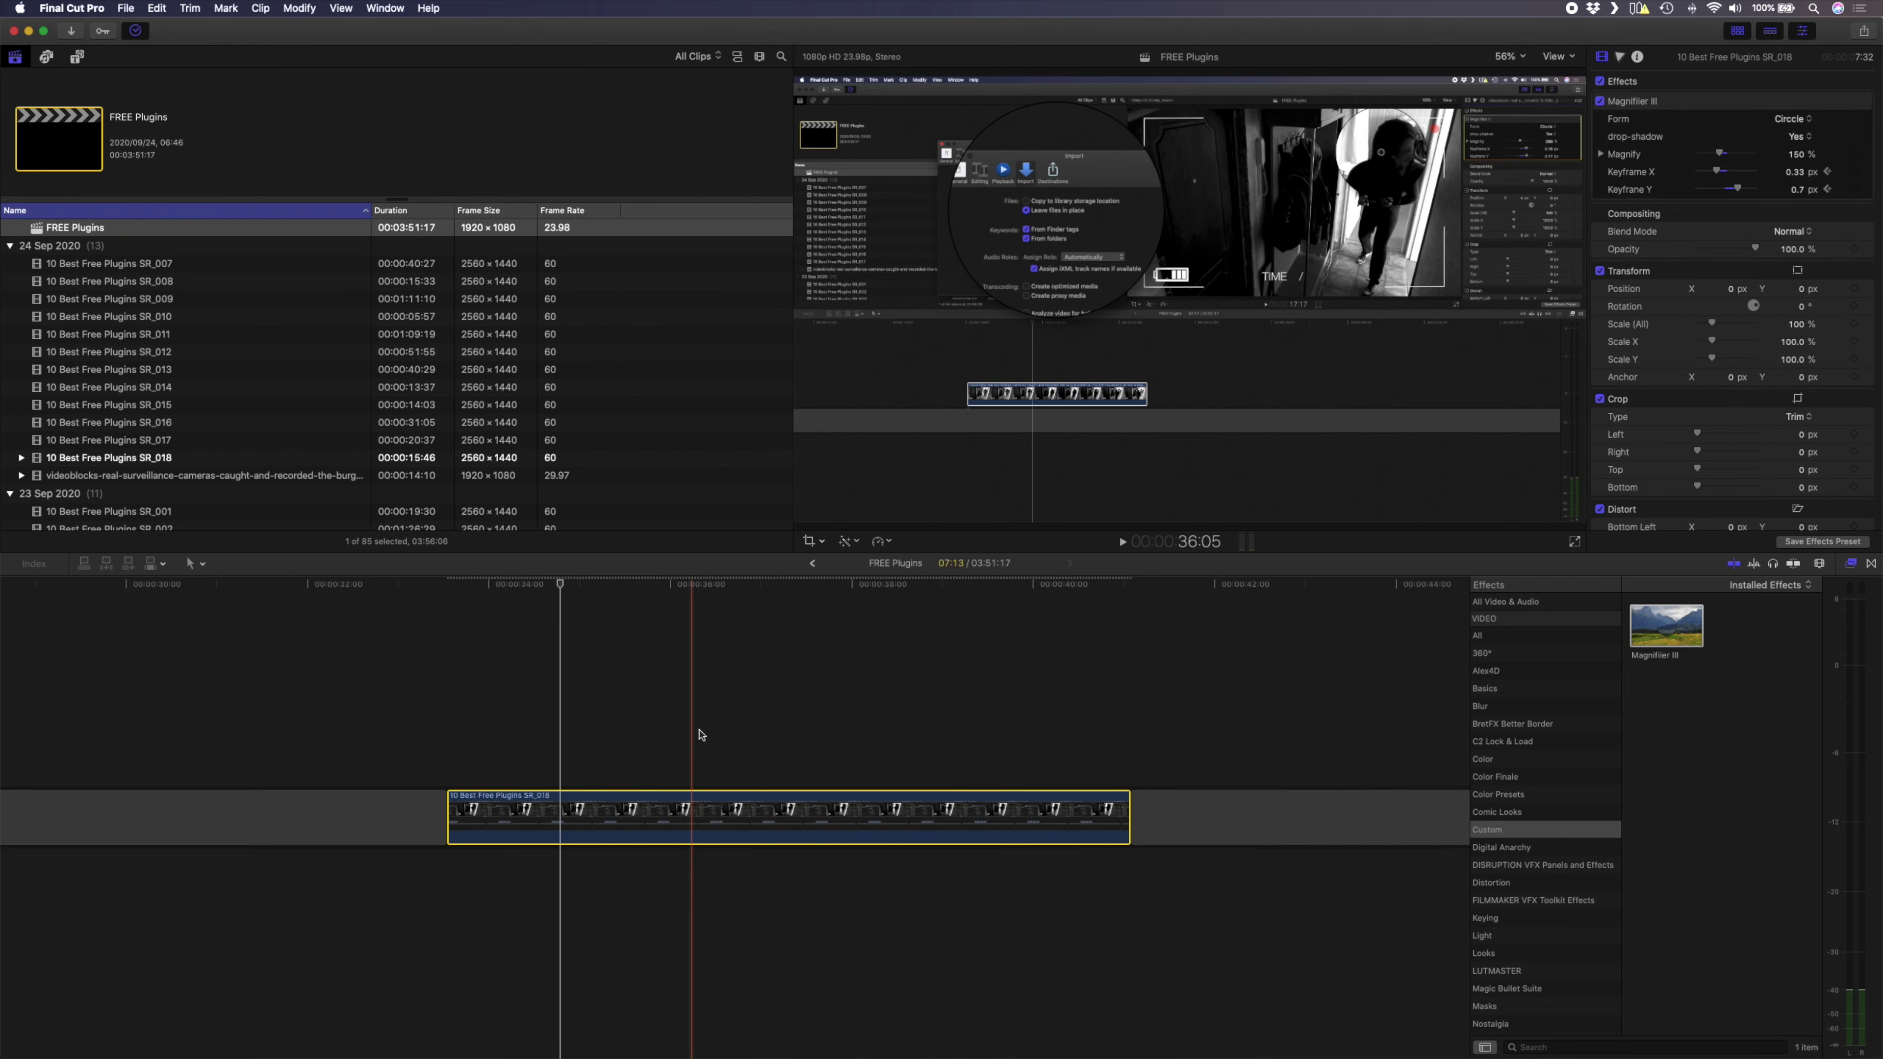
- Cut the surveillance clip at the playhead, just after its start
click(769, 816)
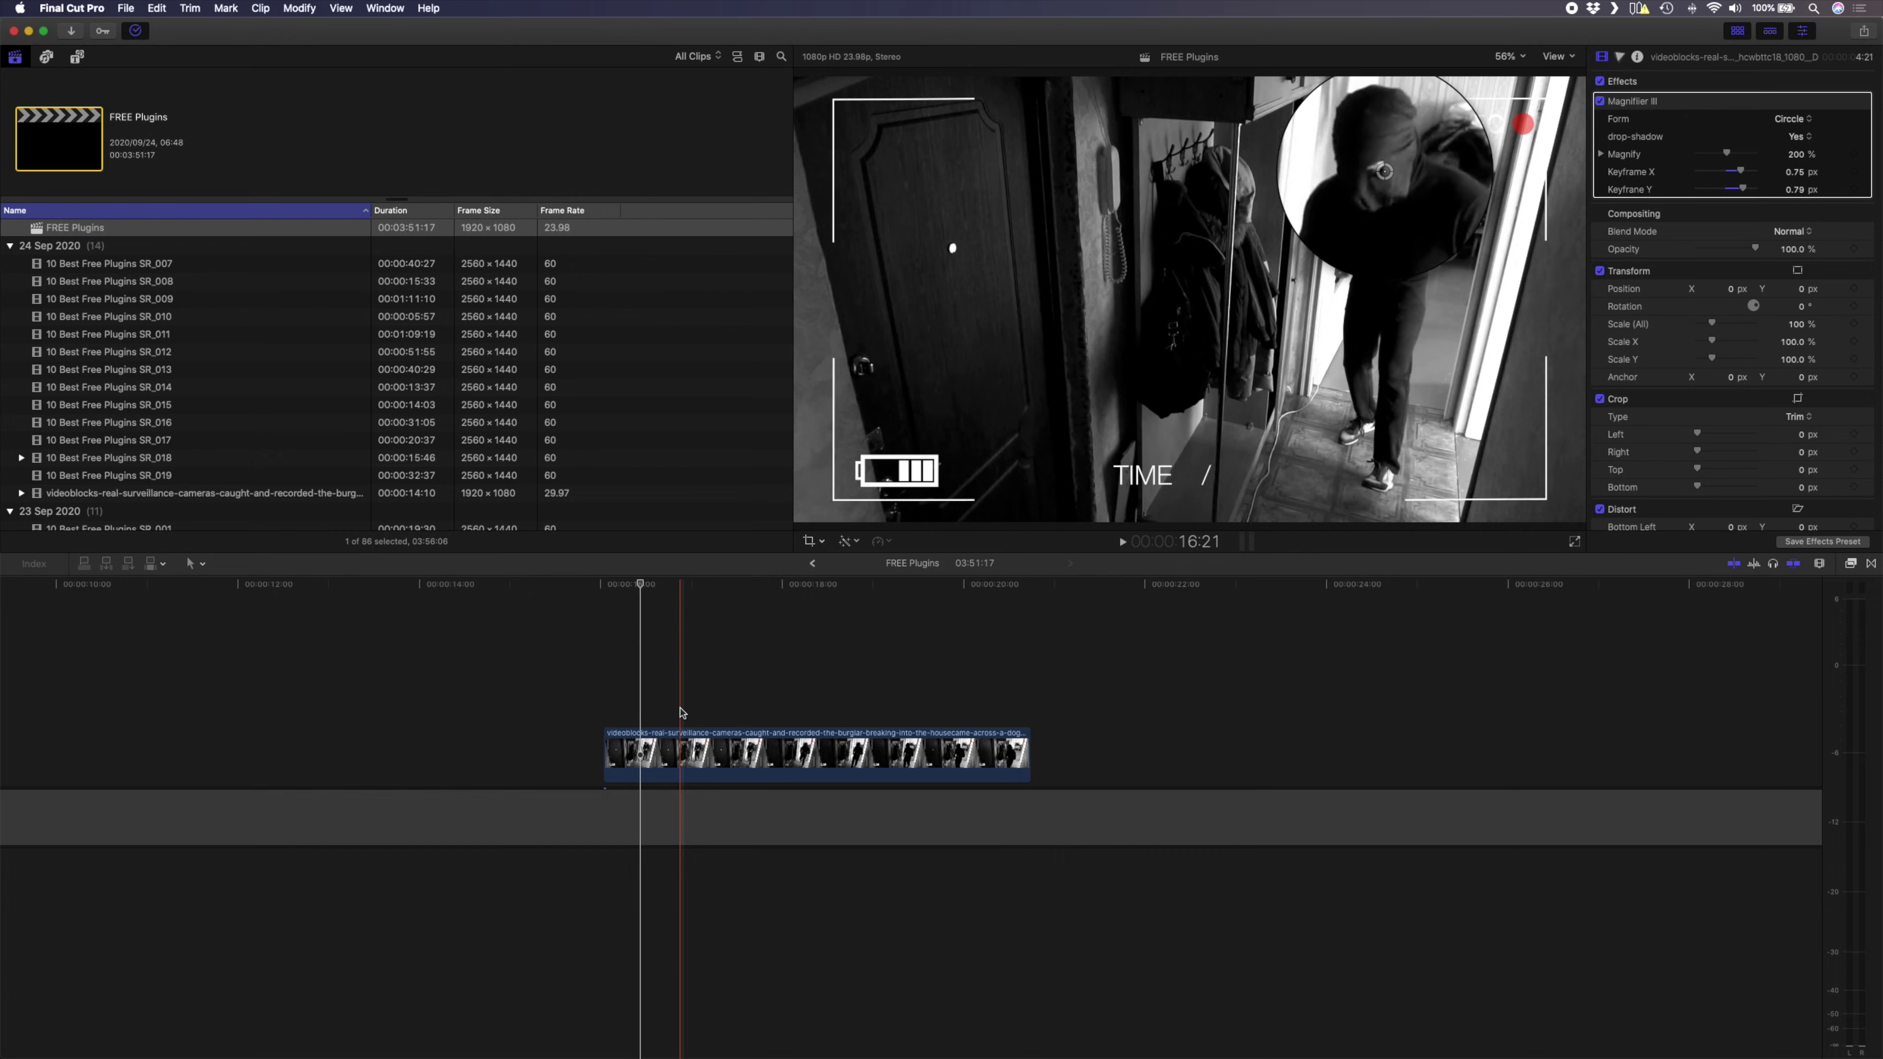
key(super+b)
key(a)
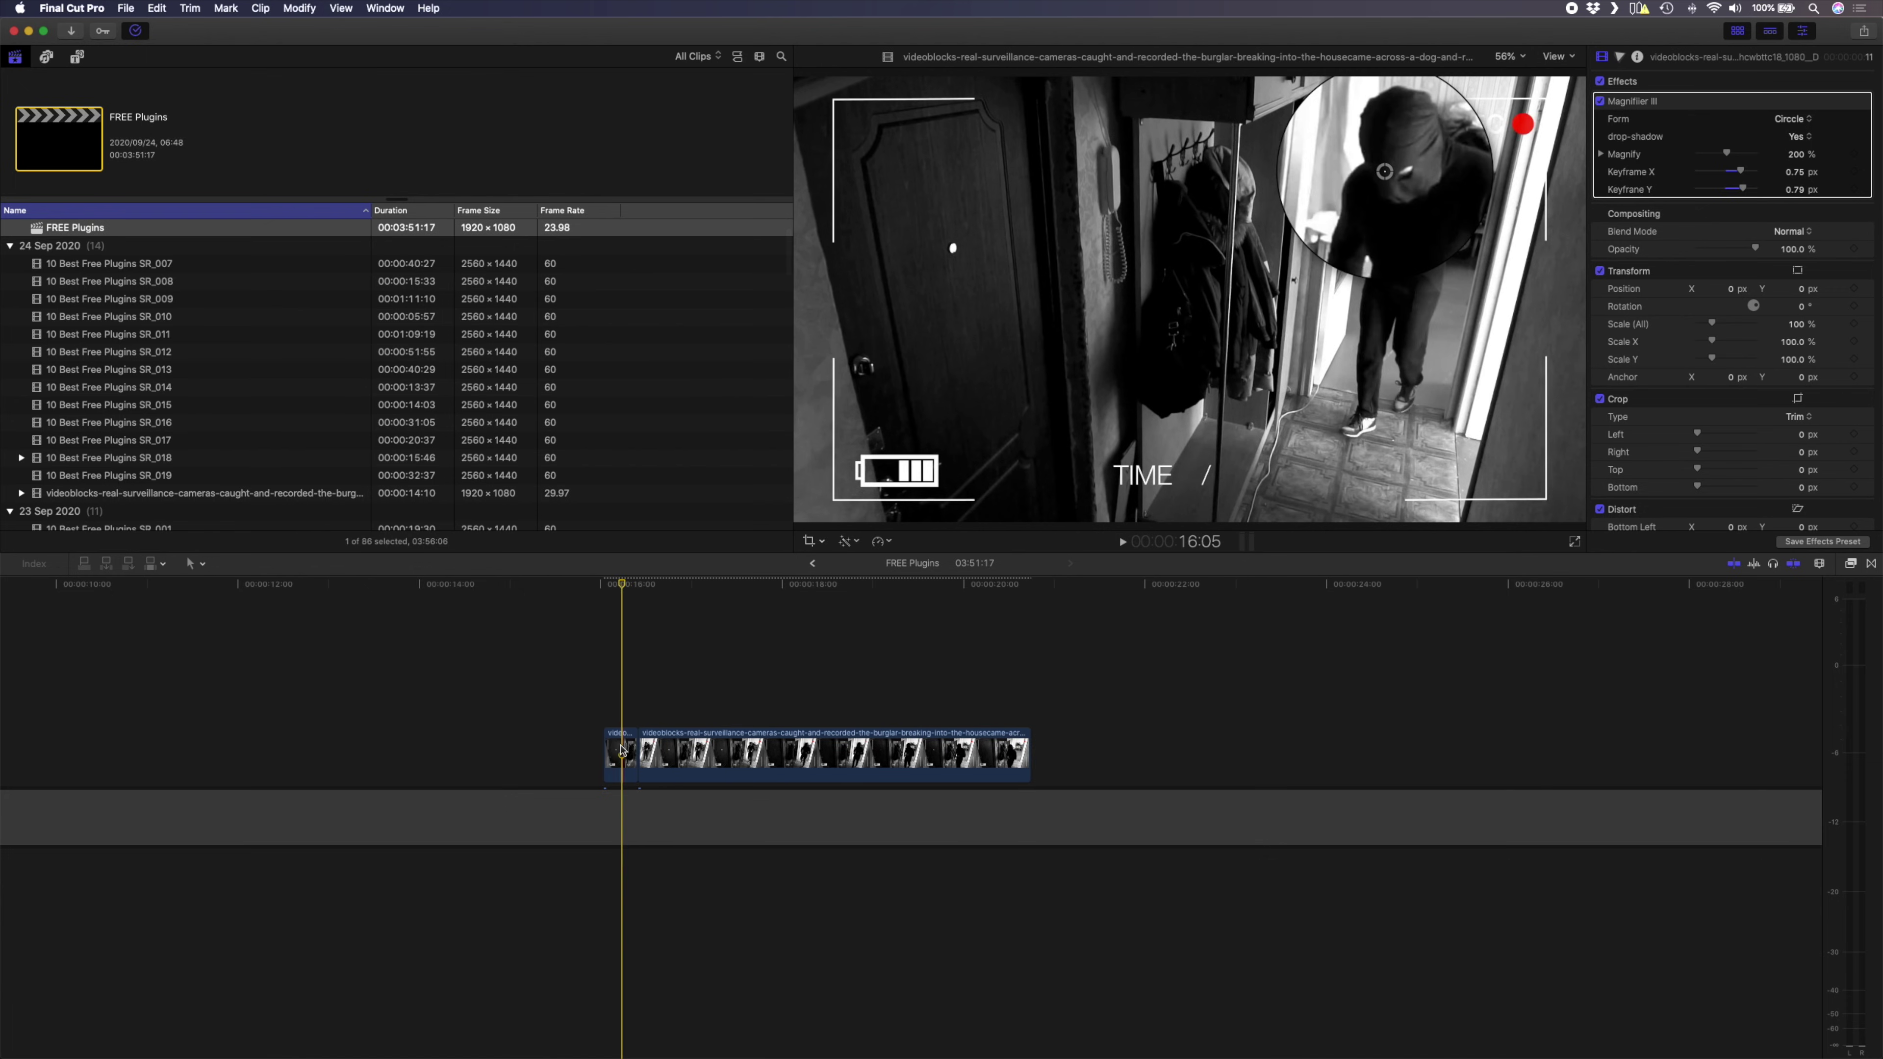
- Remove Magnifier III from the short first piece and add a transition between the pieces
click(1636, 111)
key(Delete)
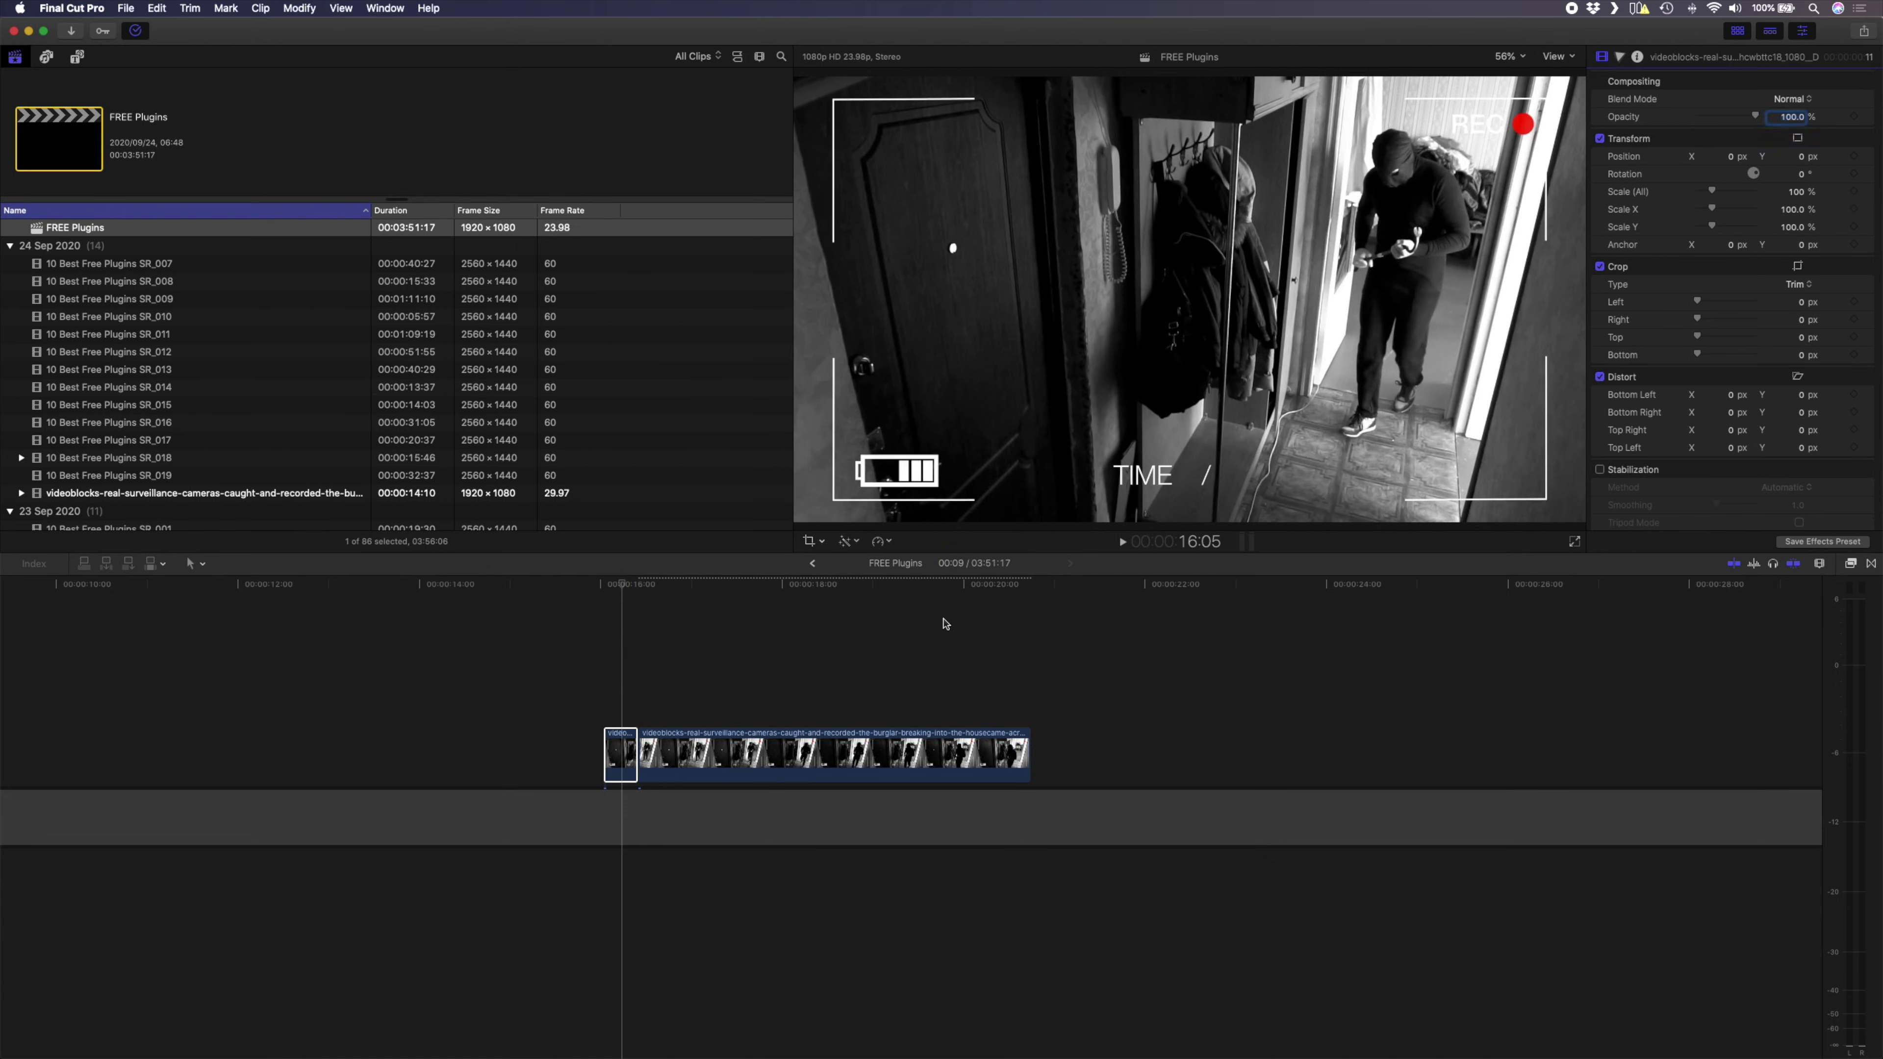
key(super+t)
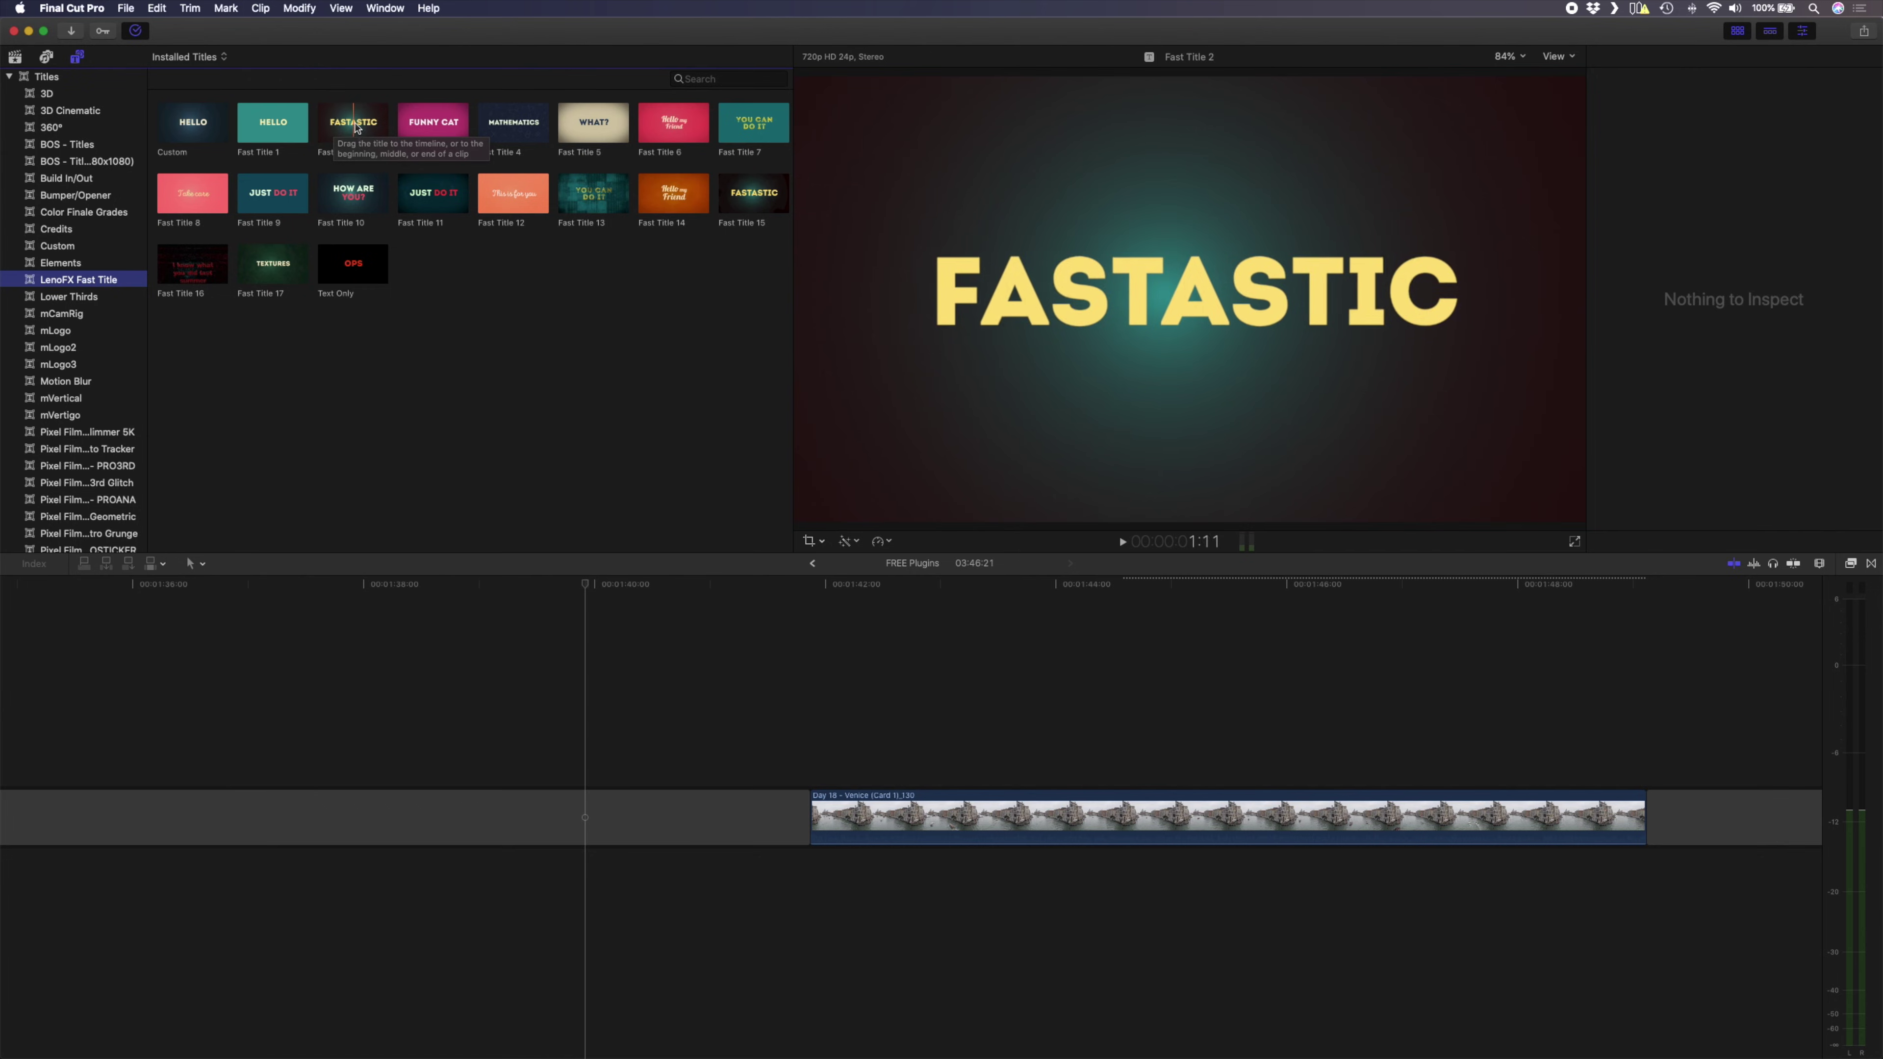
- Drag the LenoFX Custom title onto the gap just before the Venice clip
drag(181, 133, 409, 684)
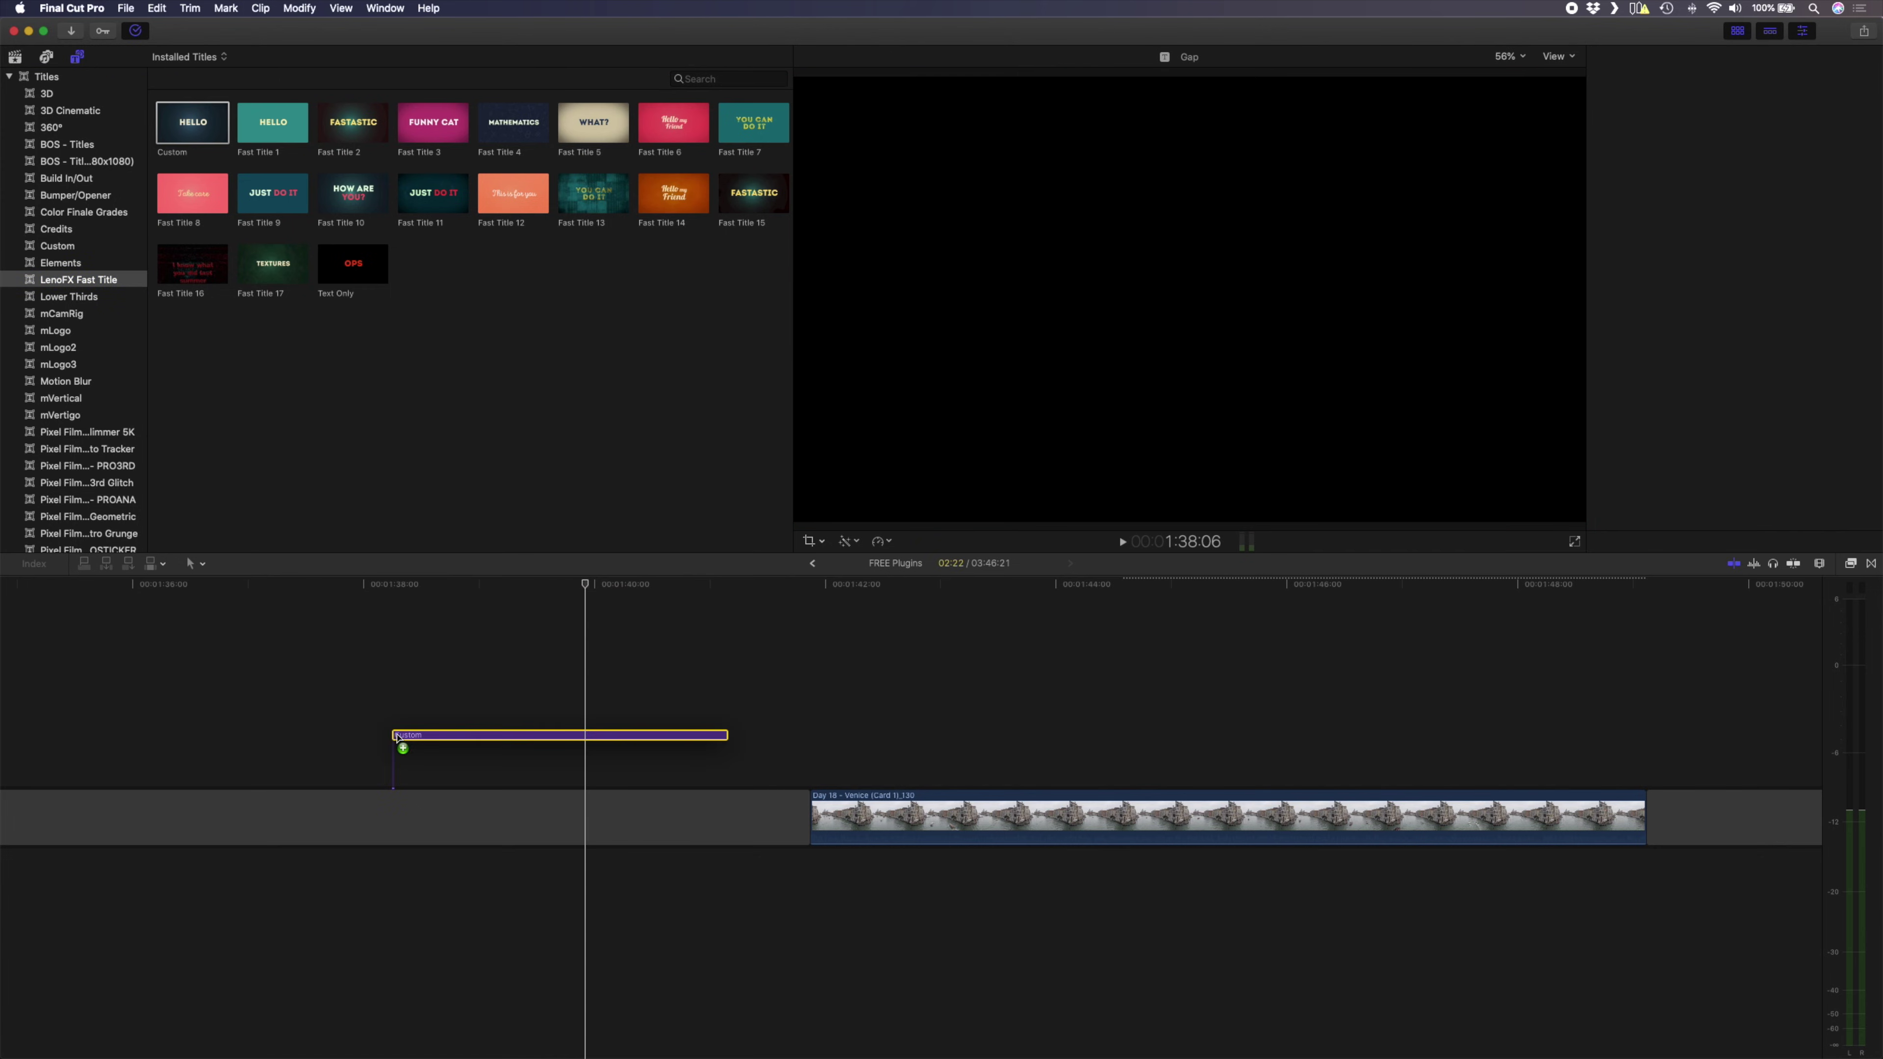
- Replace the title text Hello with Venice and set it in the Intro Inline font
key(cmd+4)
click(1804, 101)
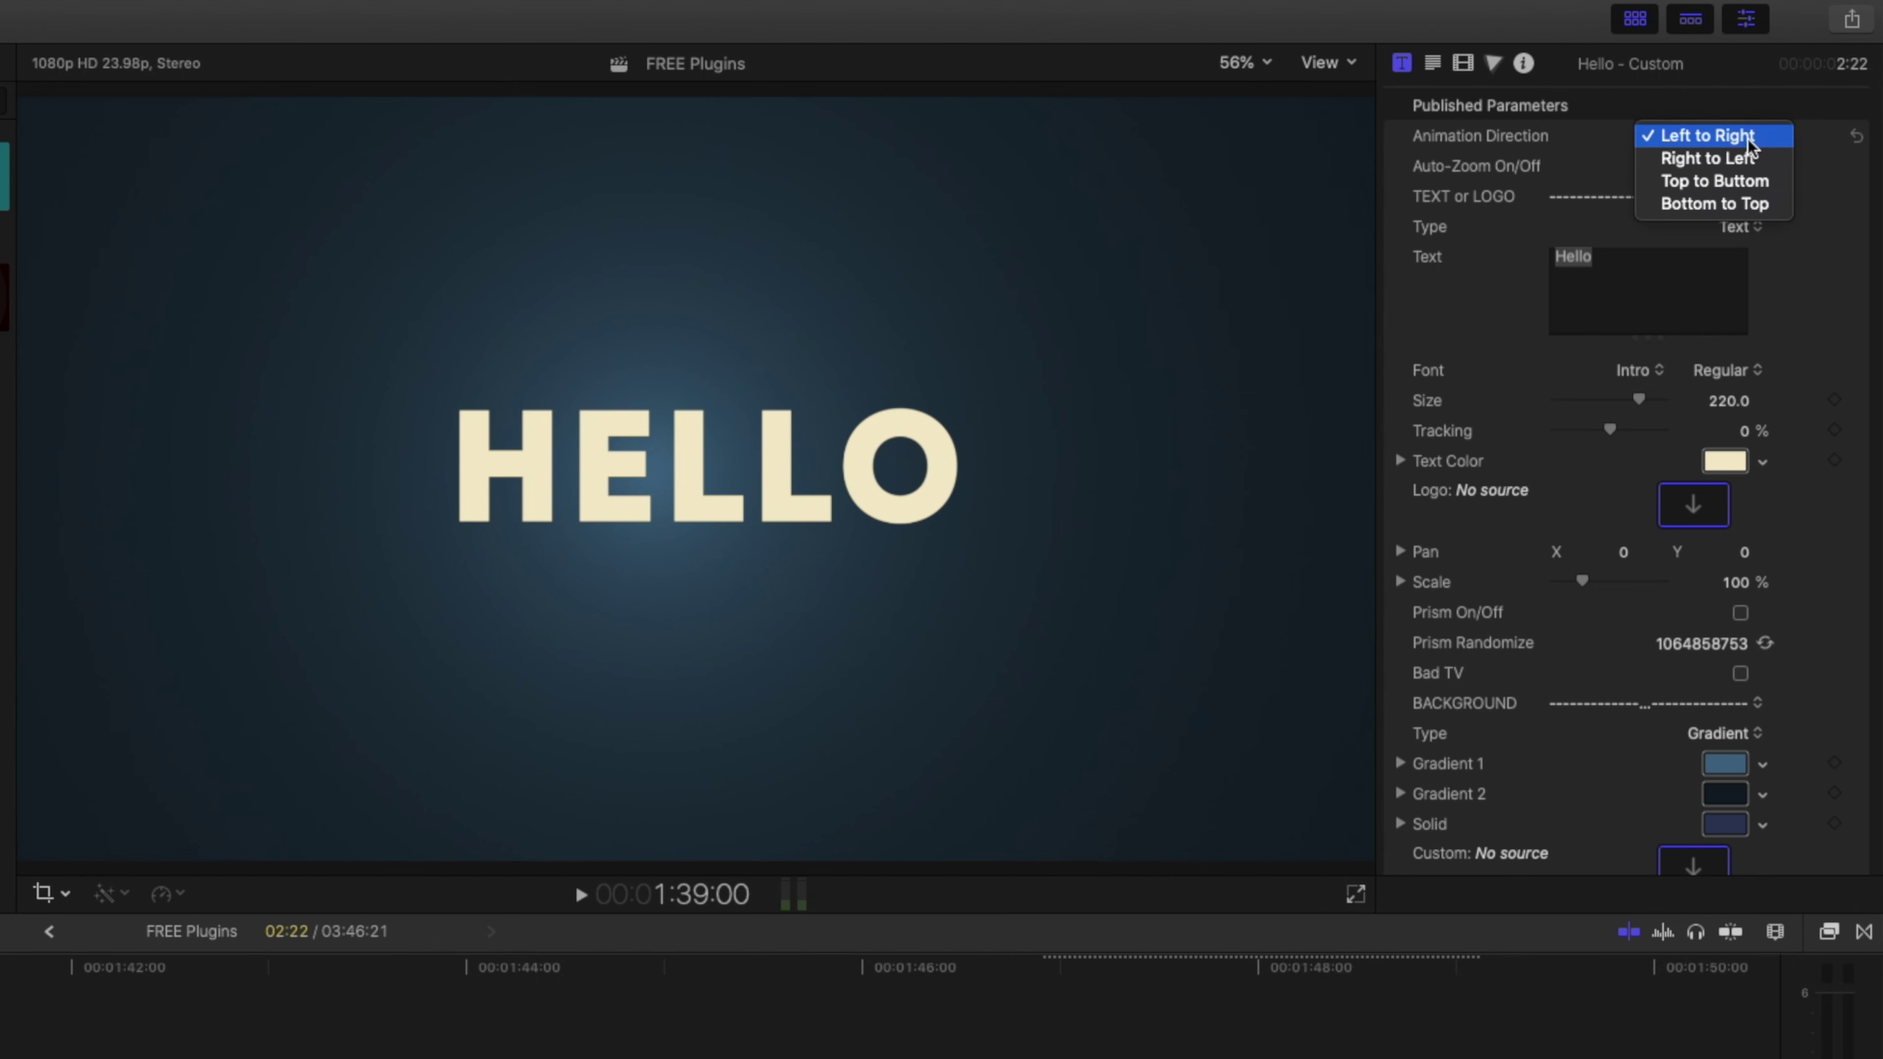
click(1664, 265)
text(Venice)
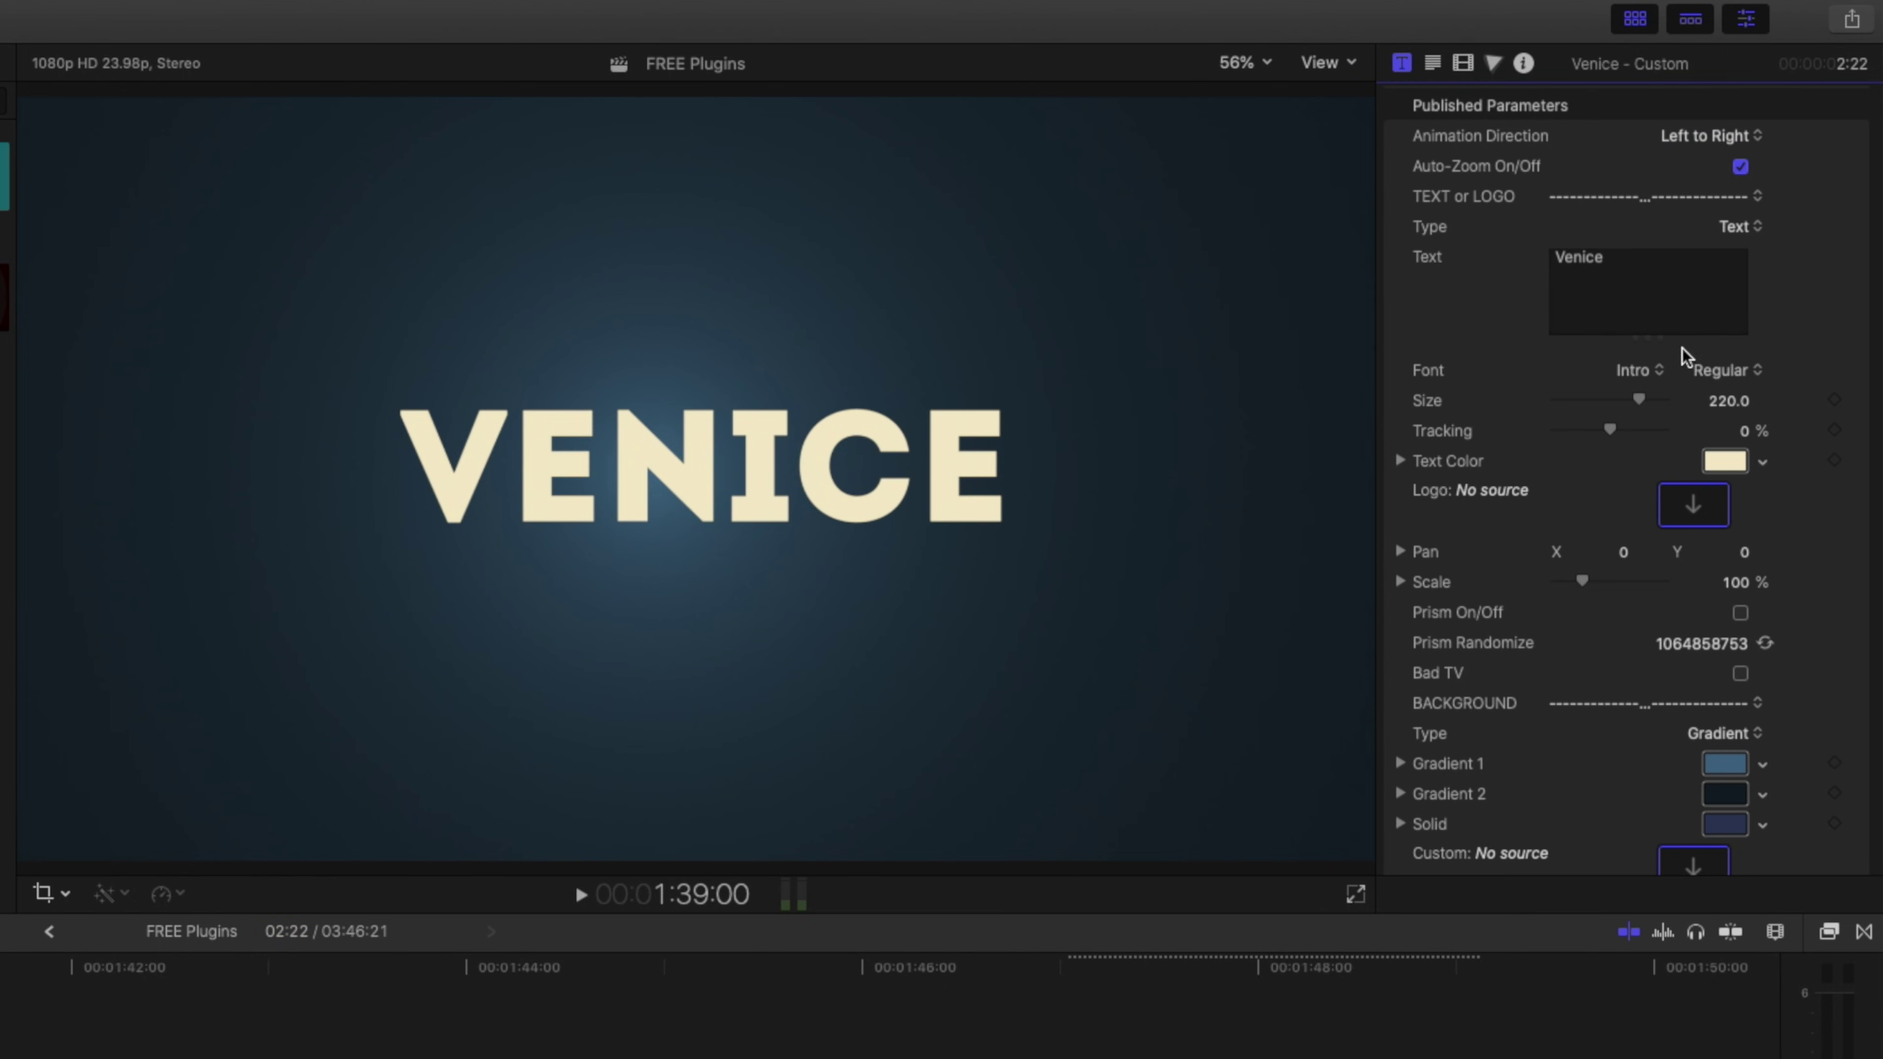
click(1648, 369)
click(1636, 408)
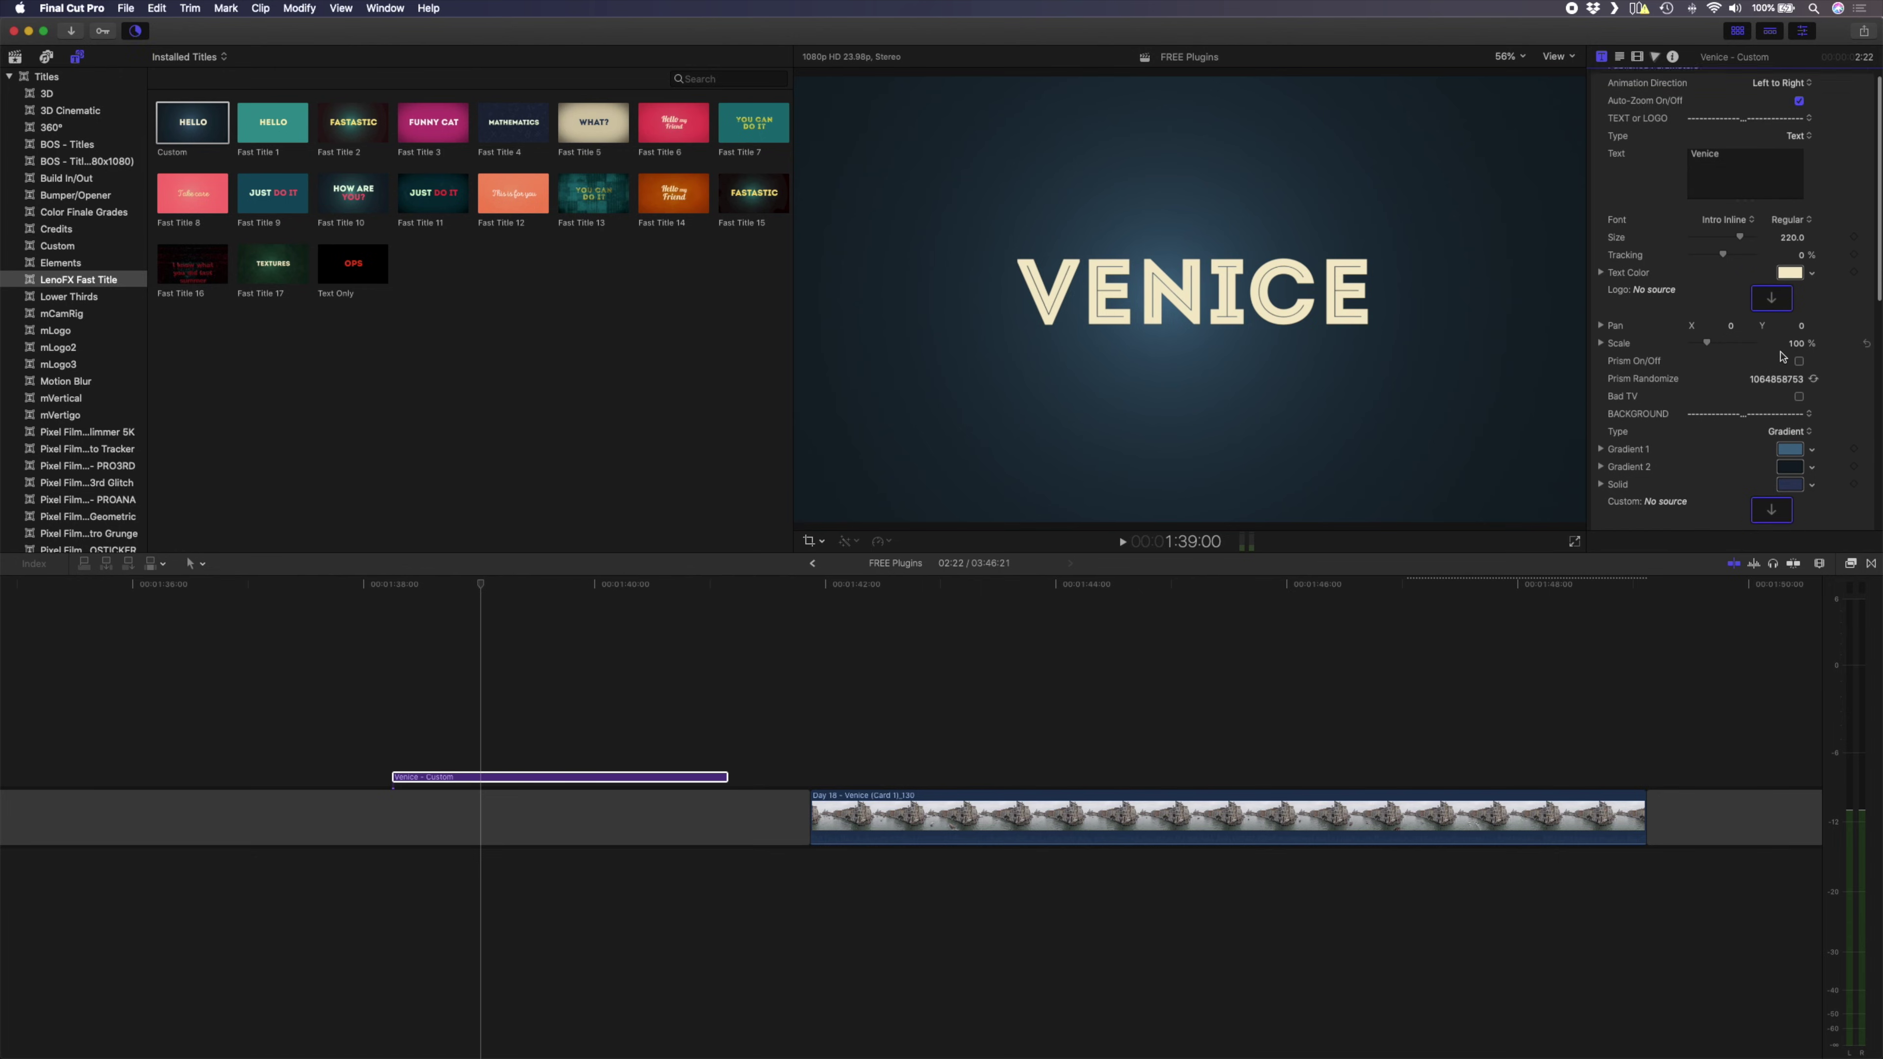
scroll(1783, 356, down, 3)
- Set the title background to Custom using the Venice clip, scaled to 83% and slightly blurred
scroll(1783, 356, down, 2)
click(1783, 355)
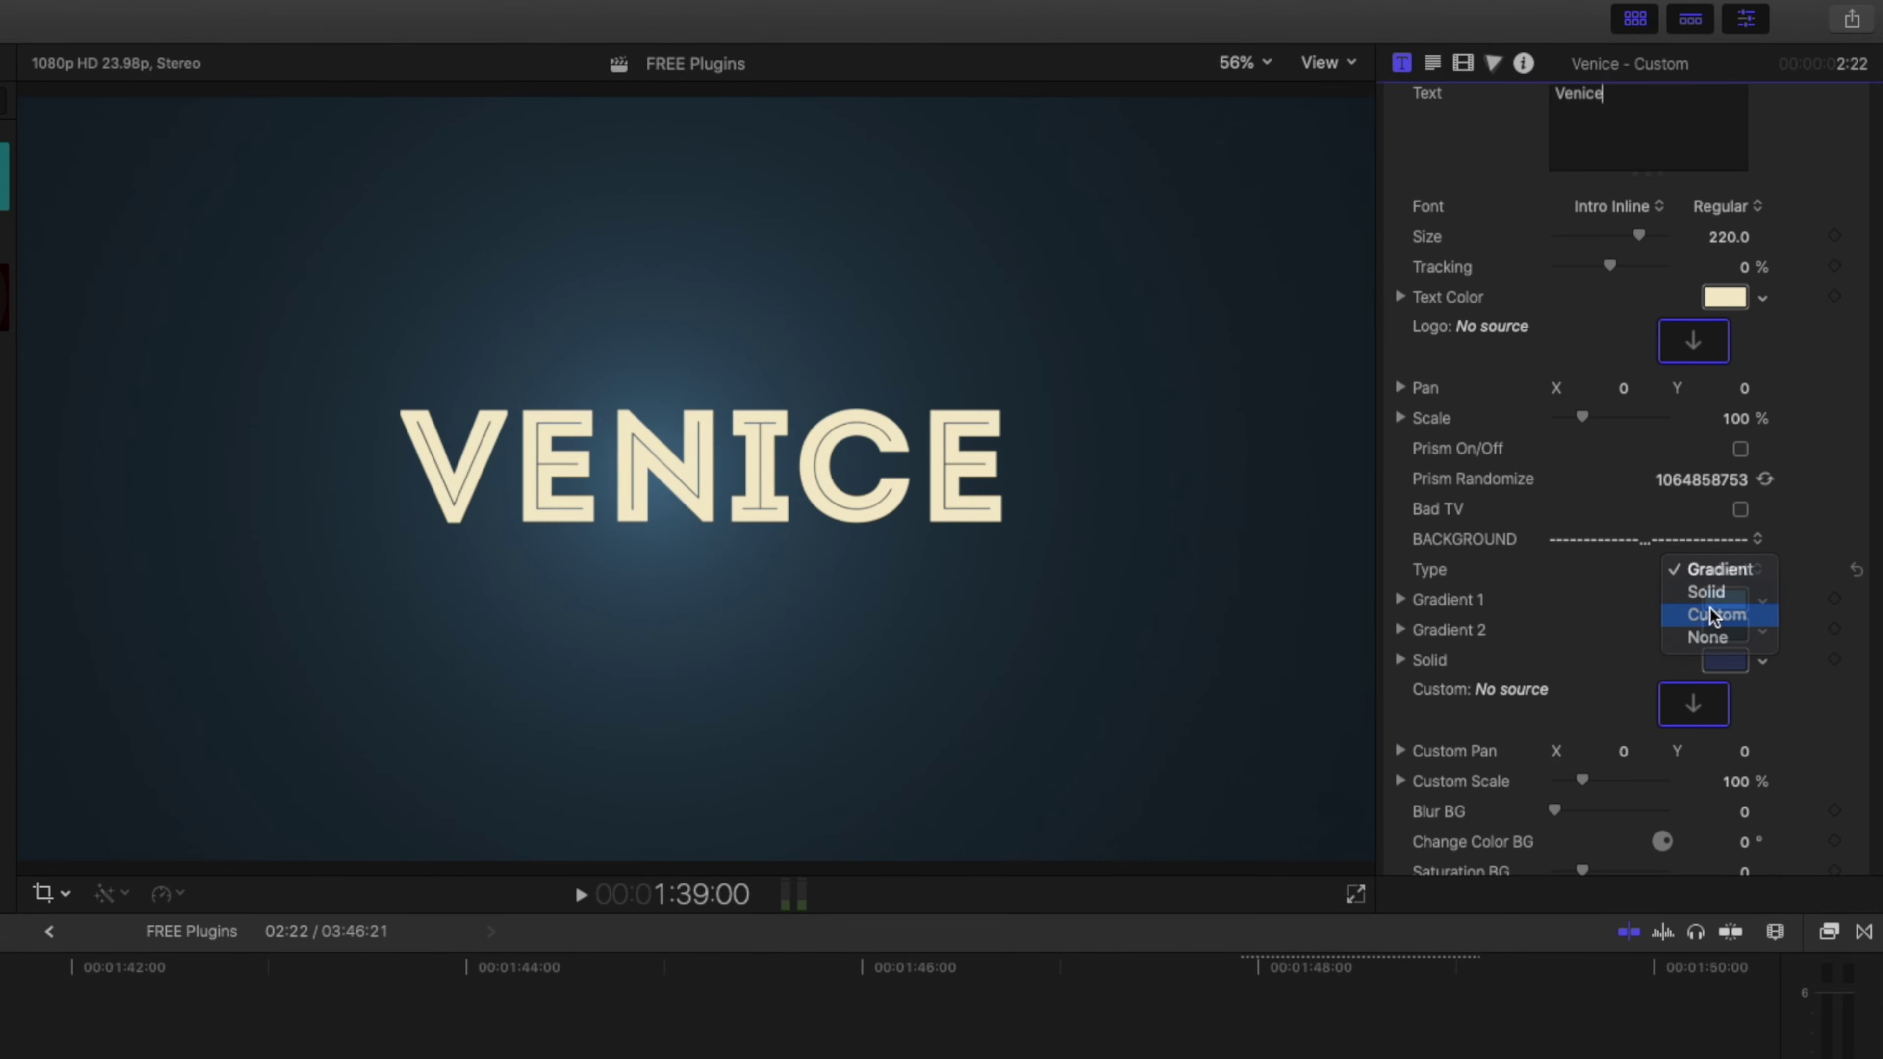
click(1713, 616)
click(1693, 712)
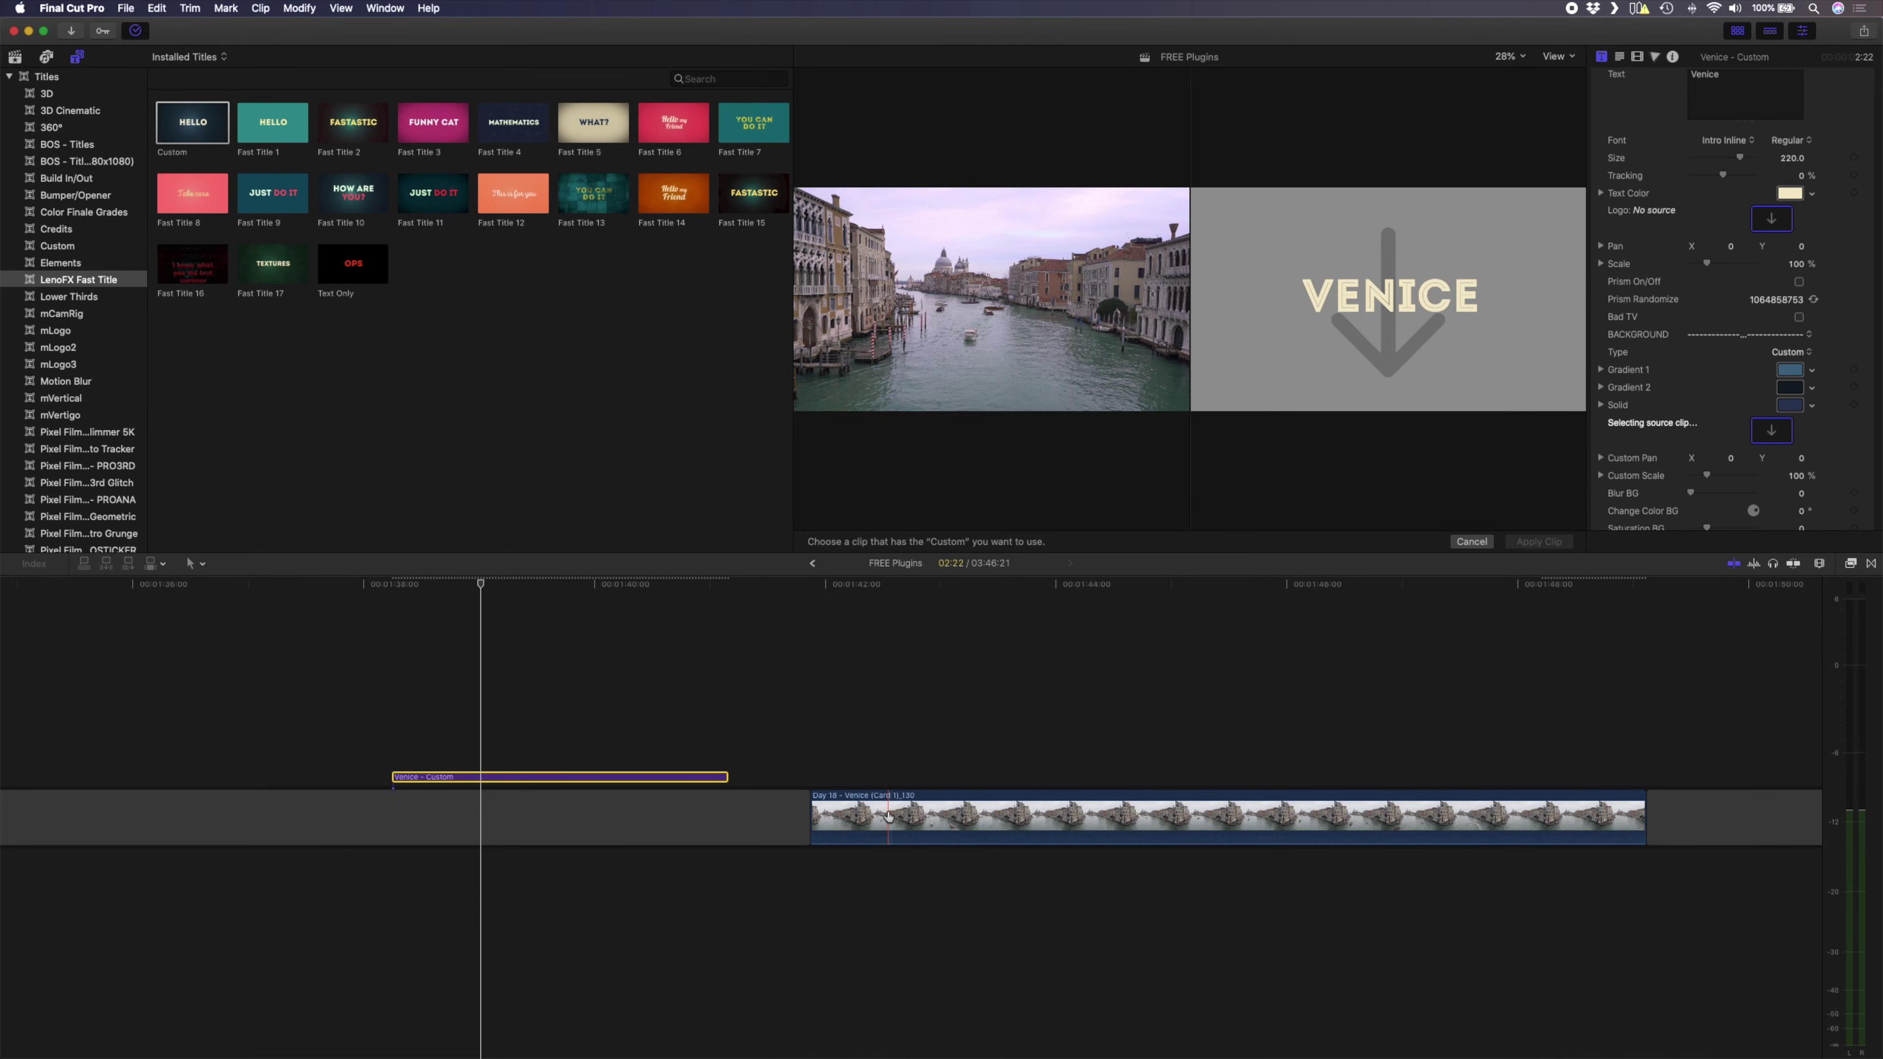
click(888, 816)
click(1527, 543)
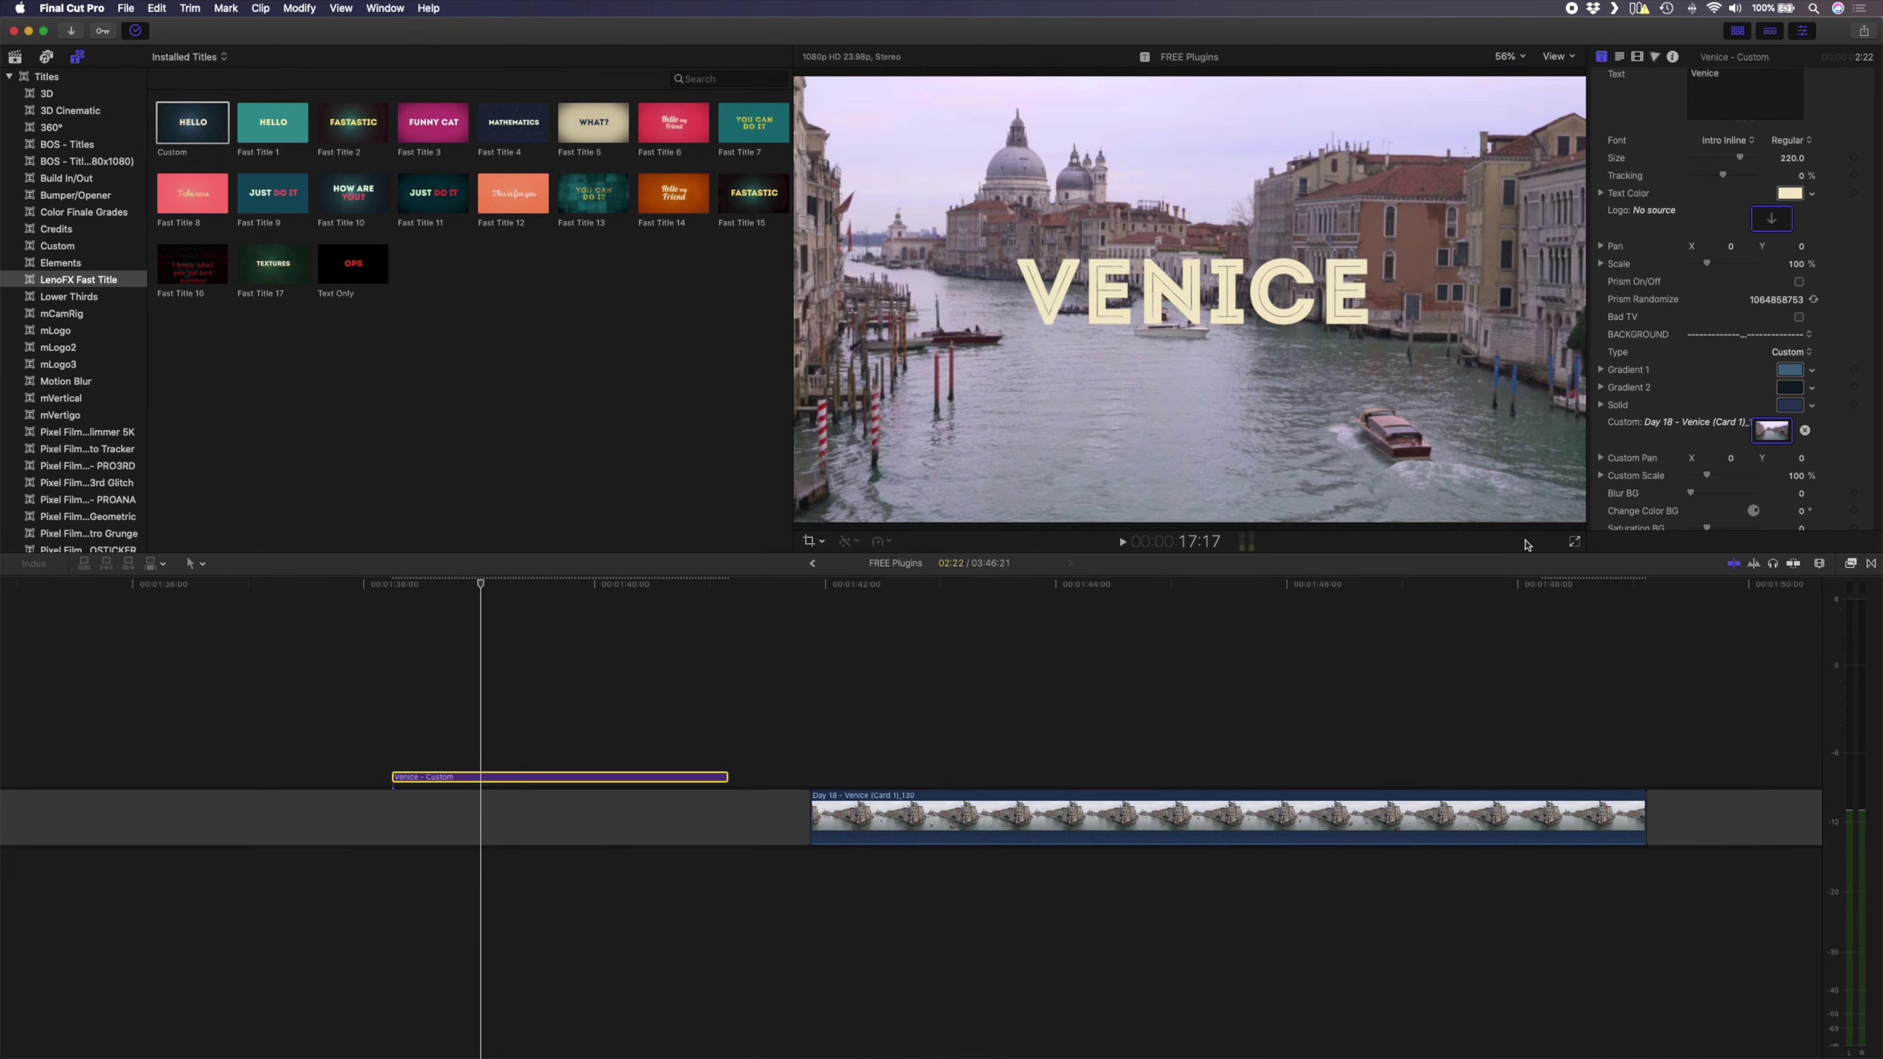
drag(1706, 476, 1697, 493)
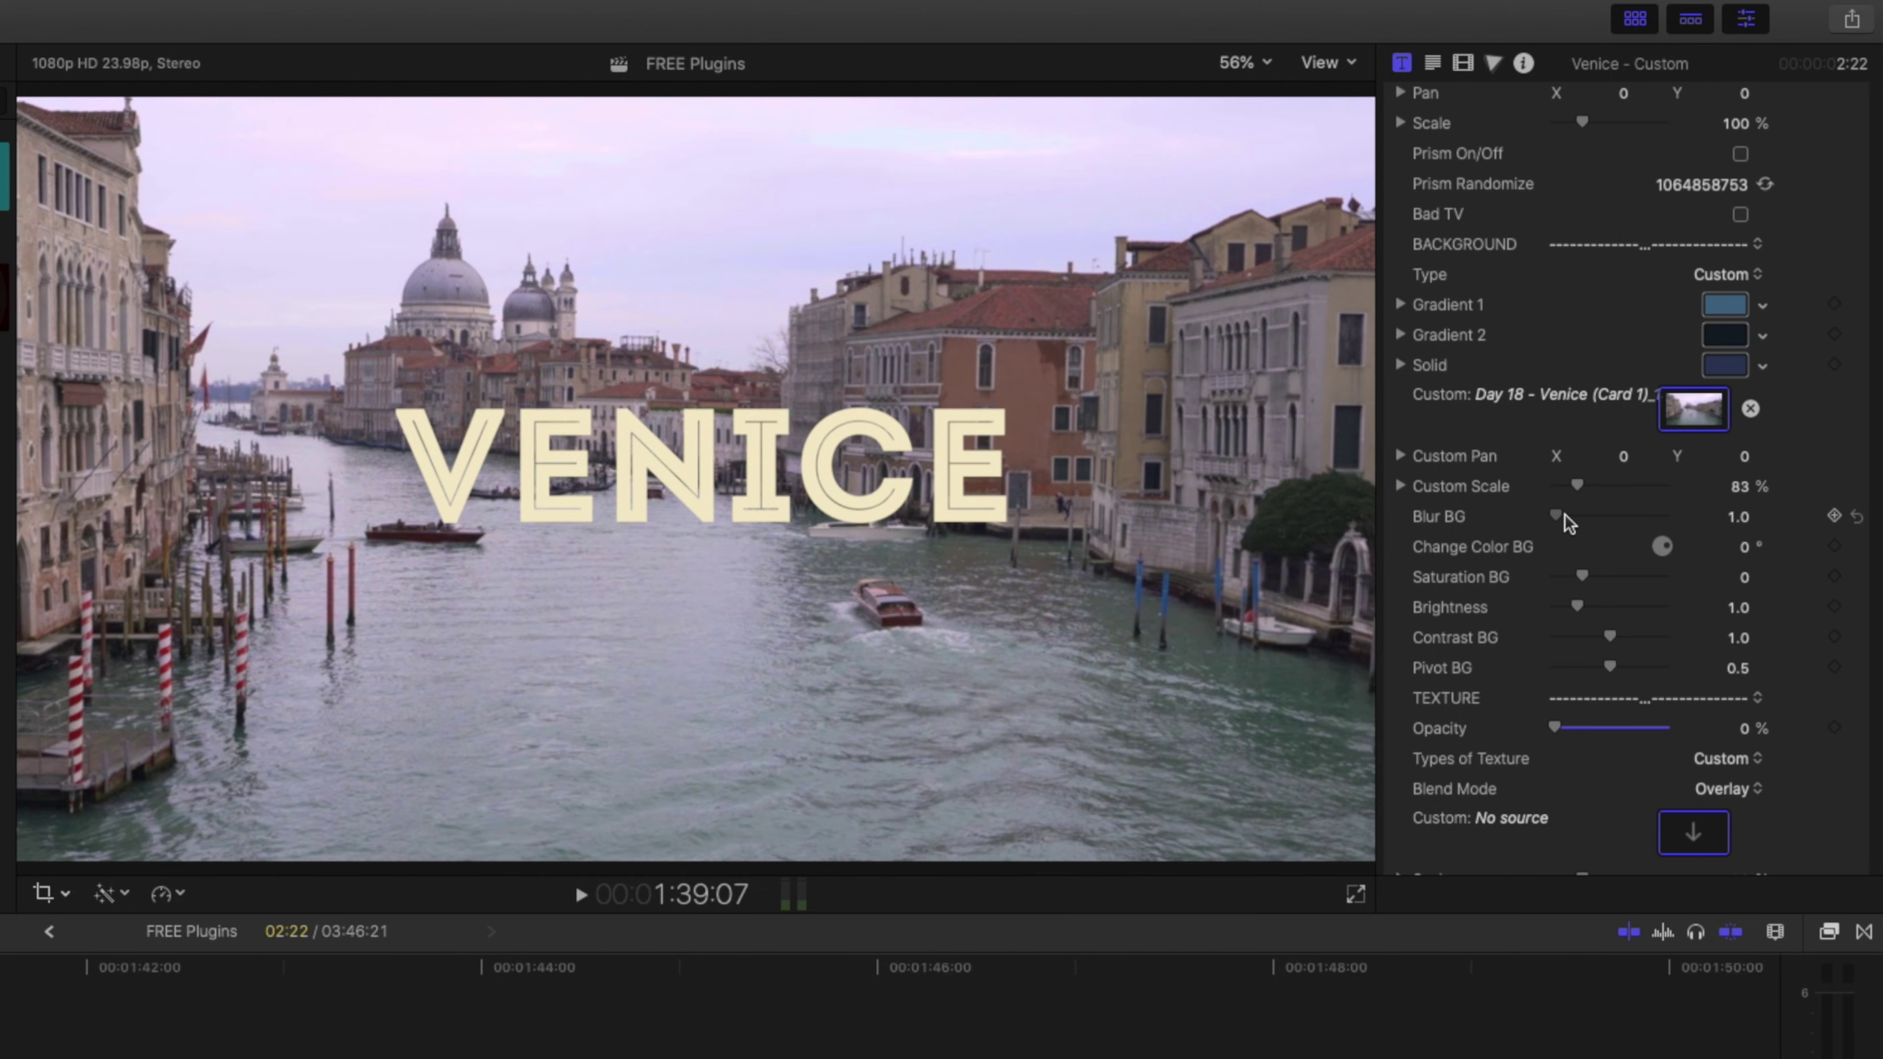
drag(1565, 516, 1576, 605)
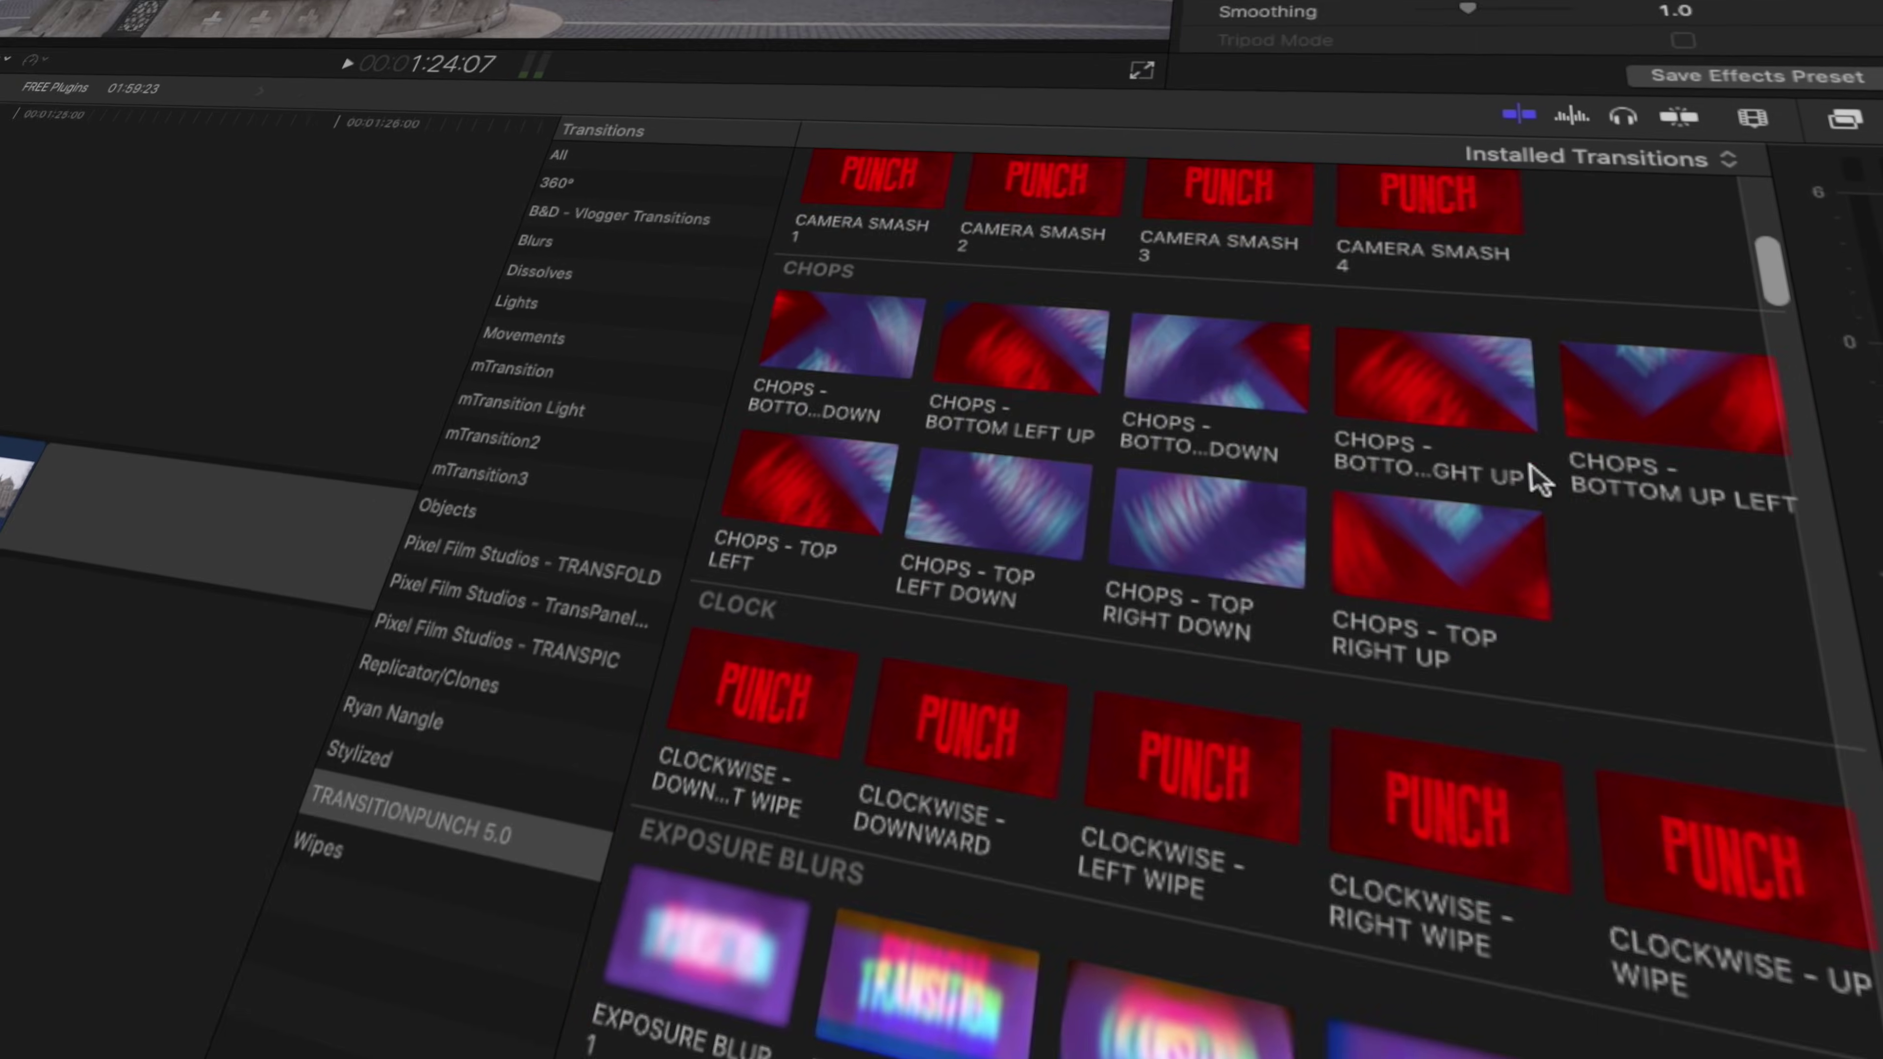
scroll(1498, 430, down, 20)
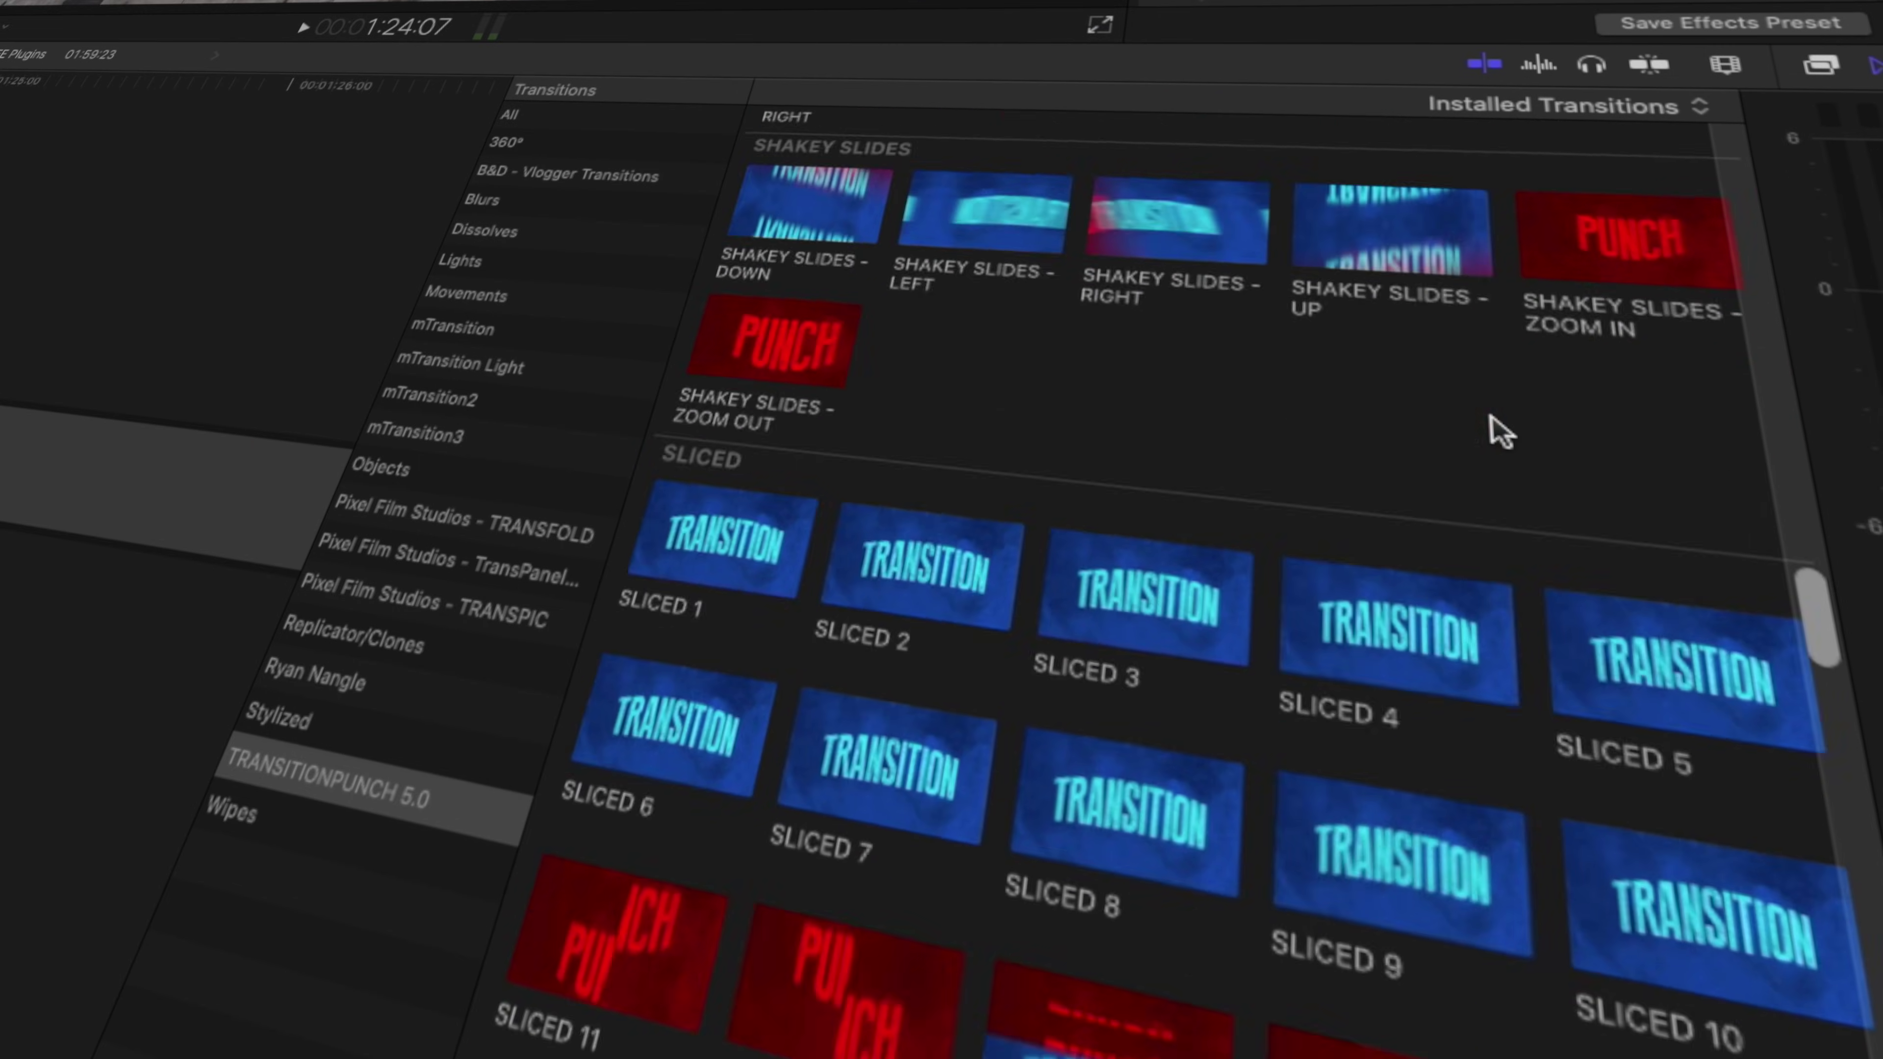
- Scroll through the TRANSITIONPUNCH 5.0 transitions in the Transitions browser
scroll(1498, 427, up, 20)
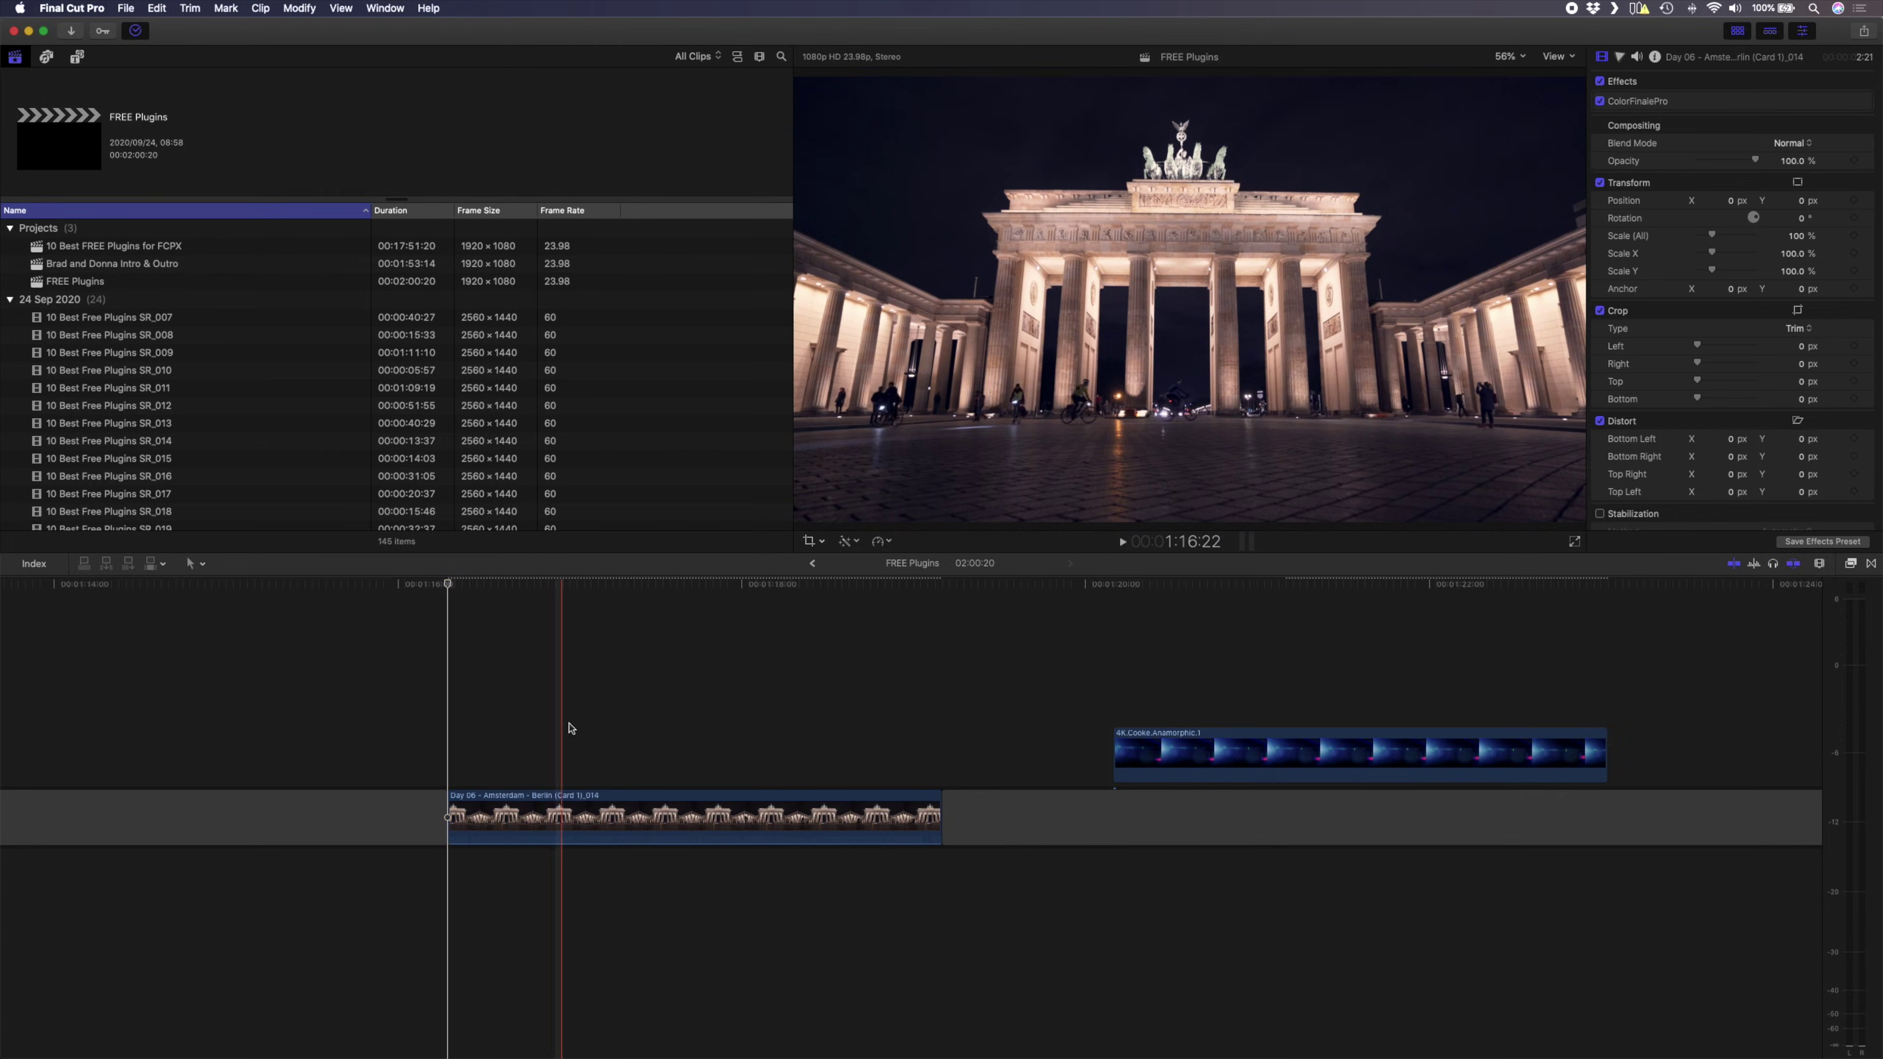
- Move the Cooke Anamorphic overlay to start with the Berlin clip and choose its blend mode
click(1372, 757)
drag(1371, 756, 706, 758)
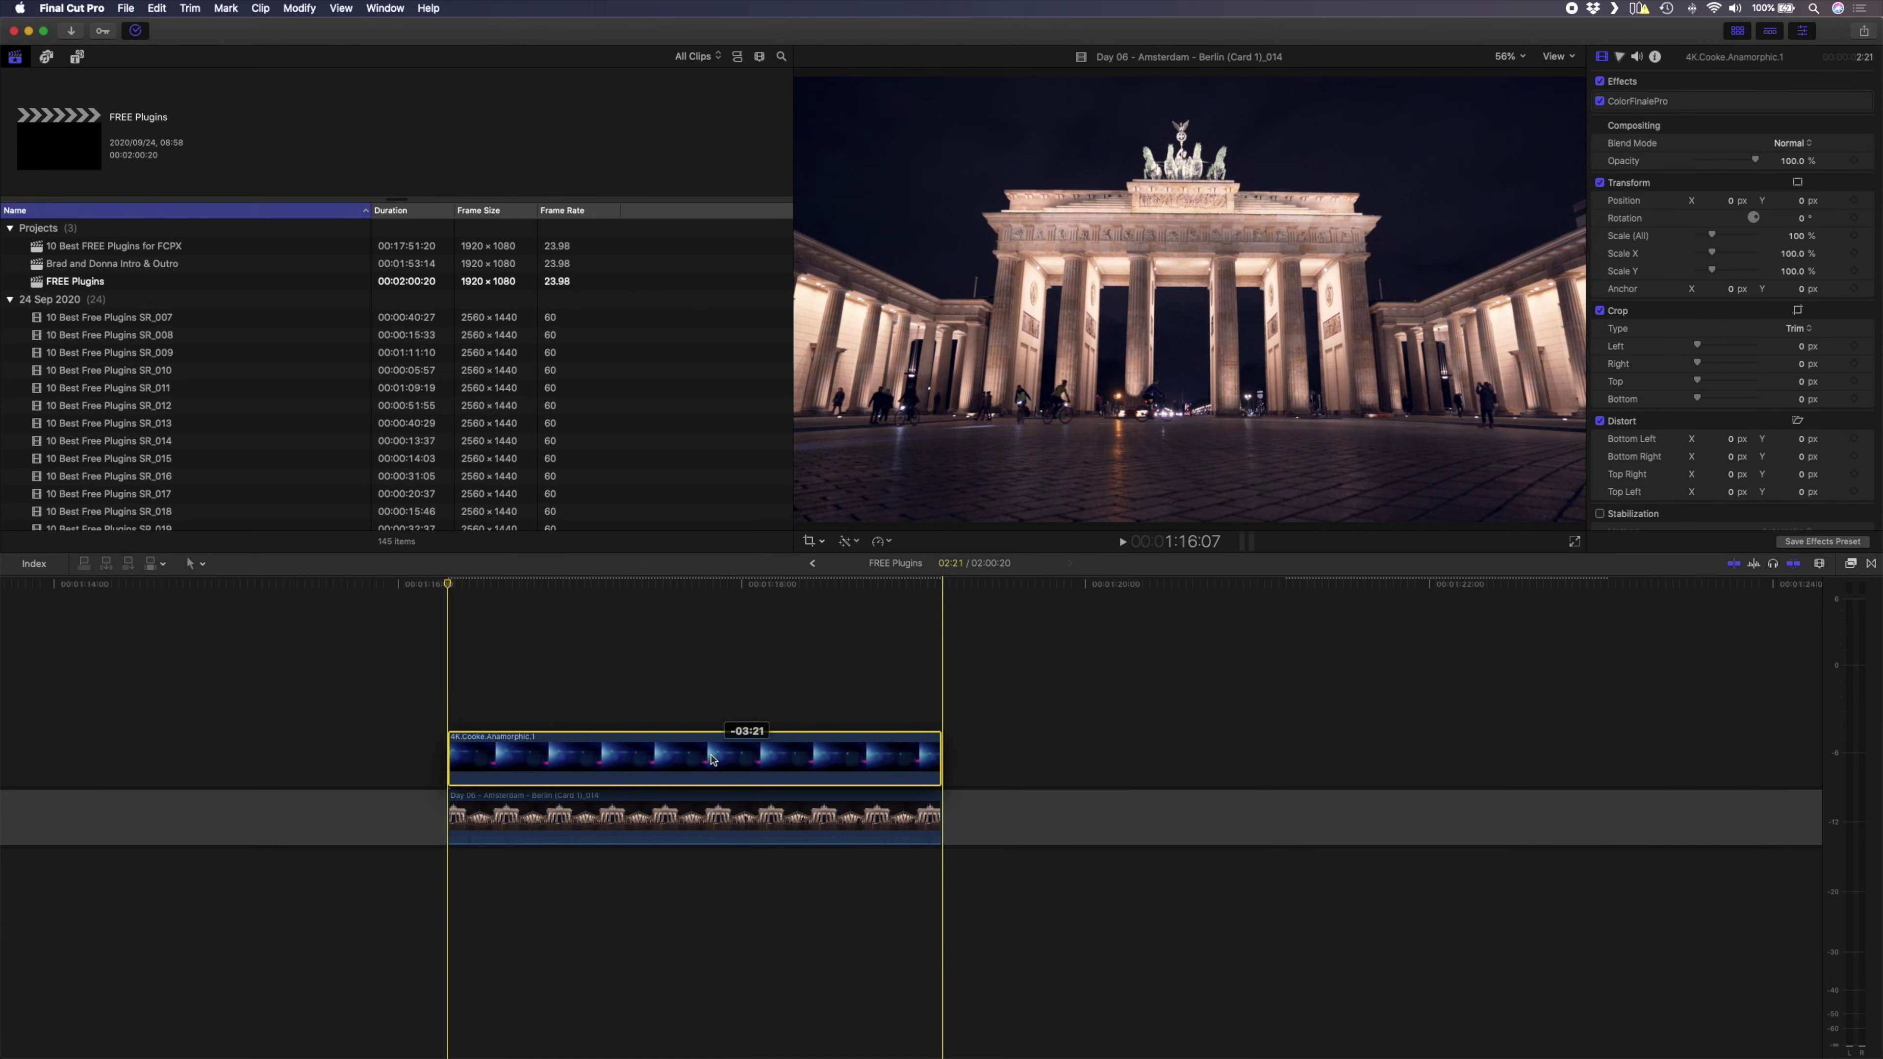
click(630, 757)
click(1790, 142)
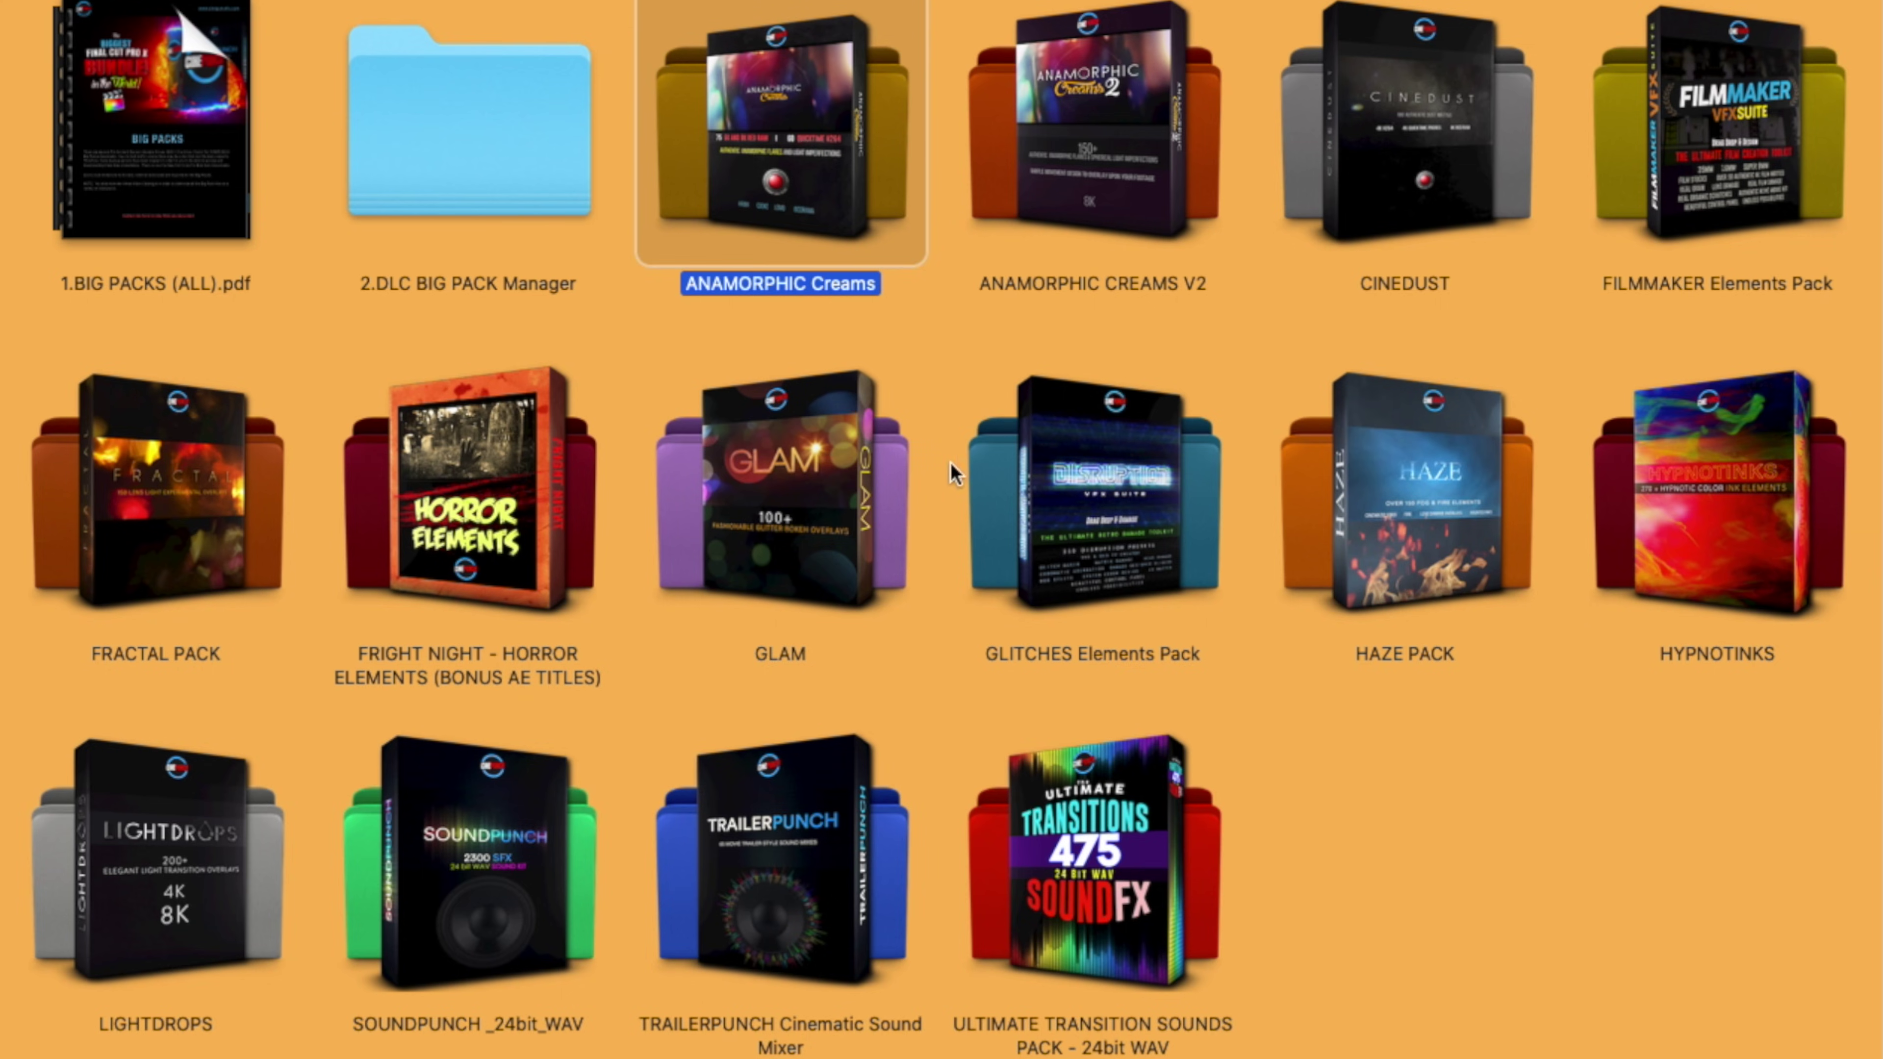
- Open the LIGHTDROPS overlay pack and show BIG_BOKEHS_04's download sizes
click(1132, 529)
click(194, 849)
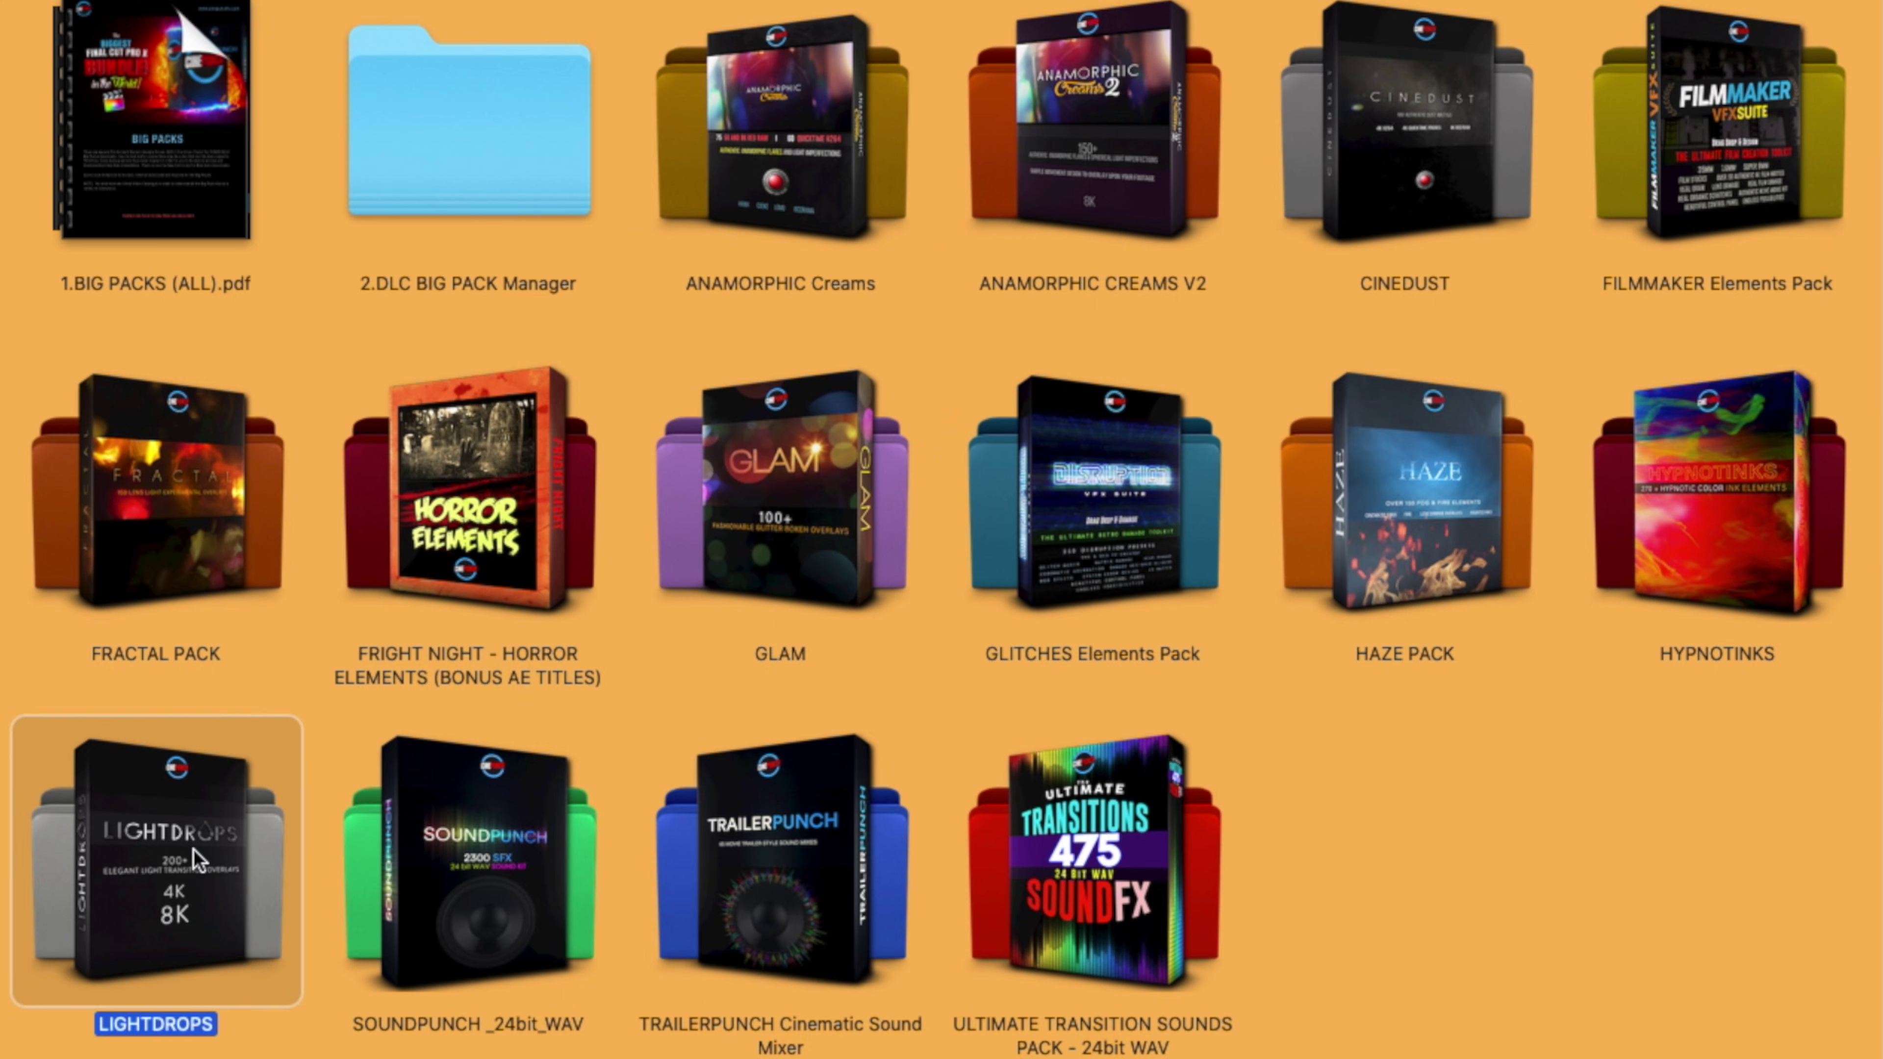
click(692, 865)
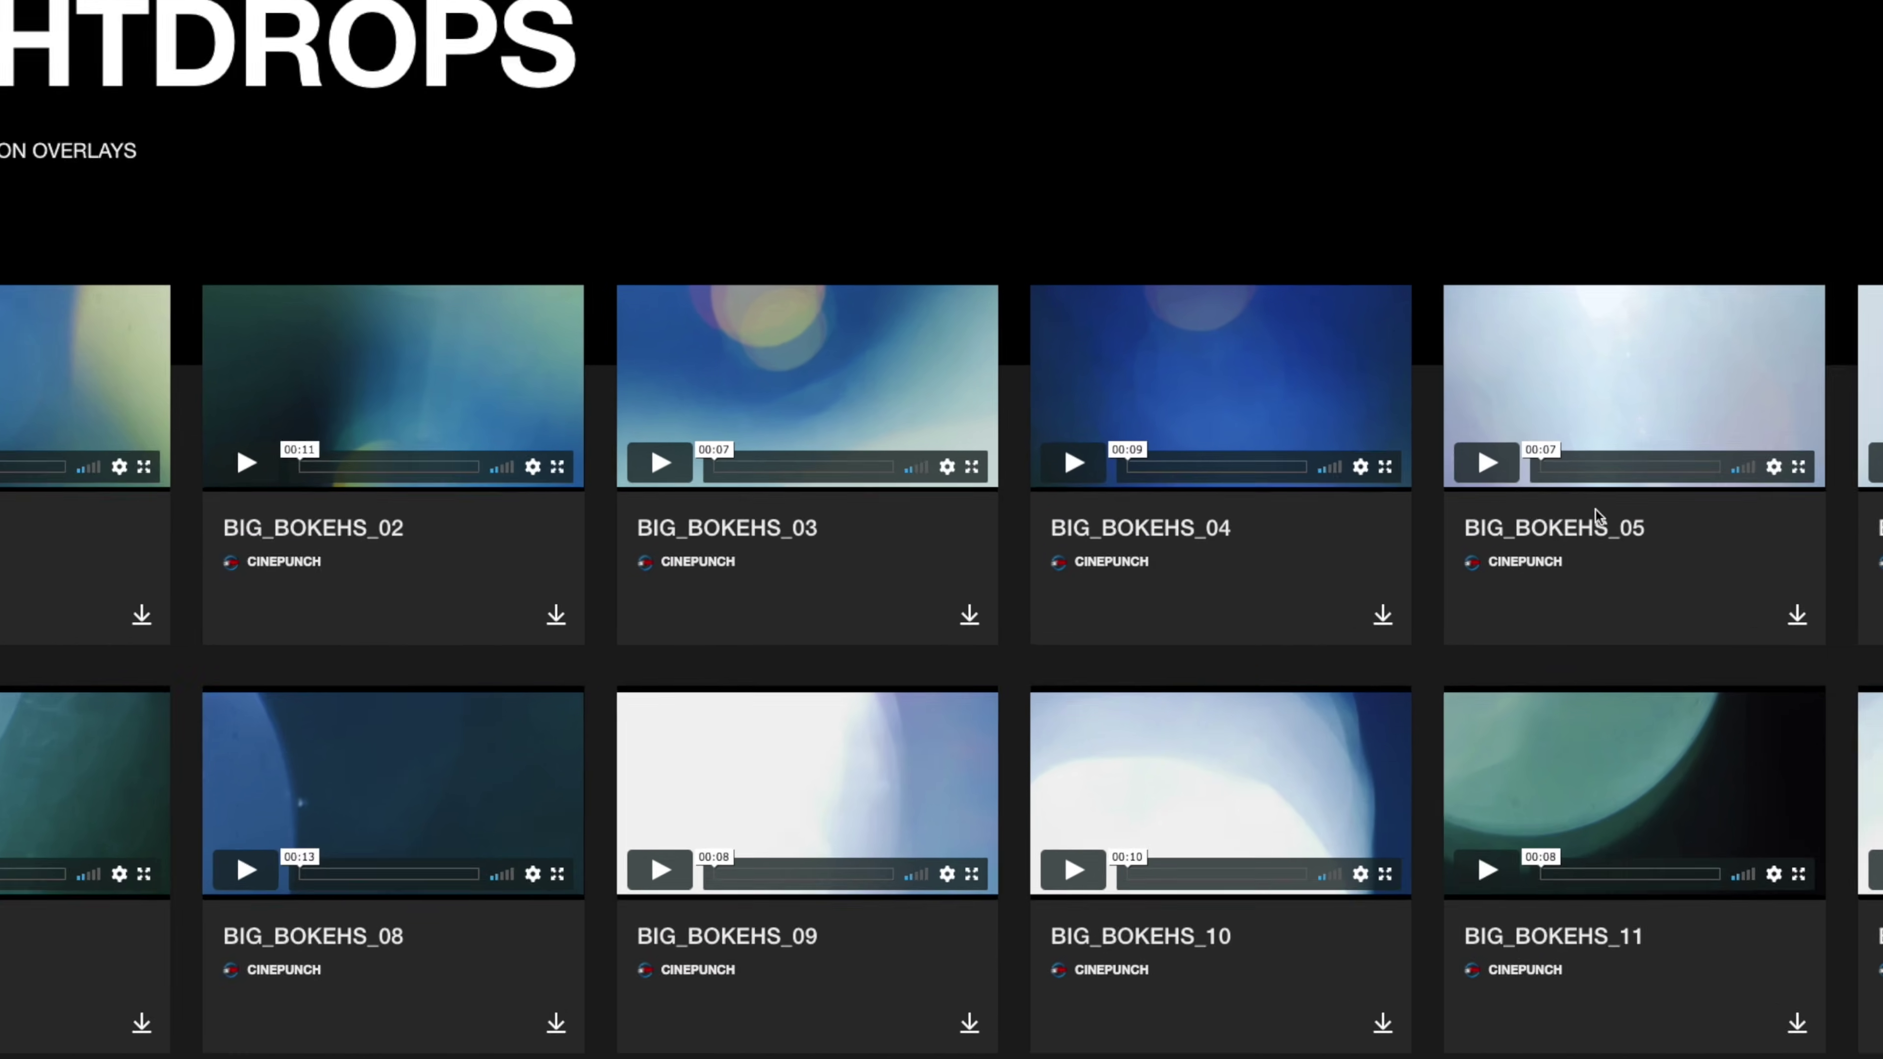
click(1383, 614)
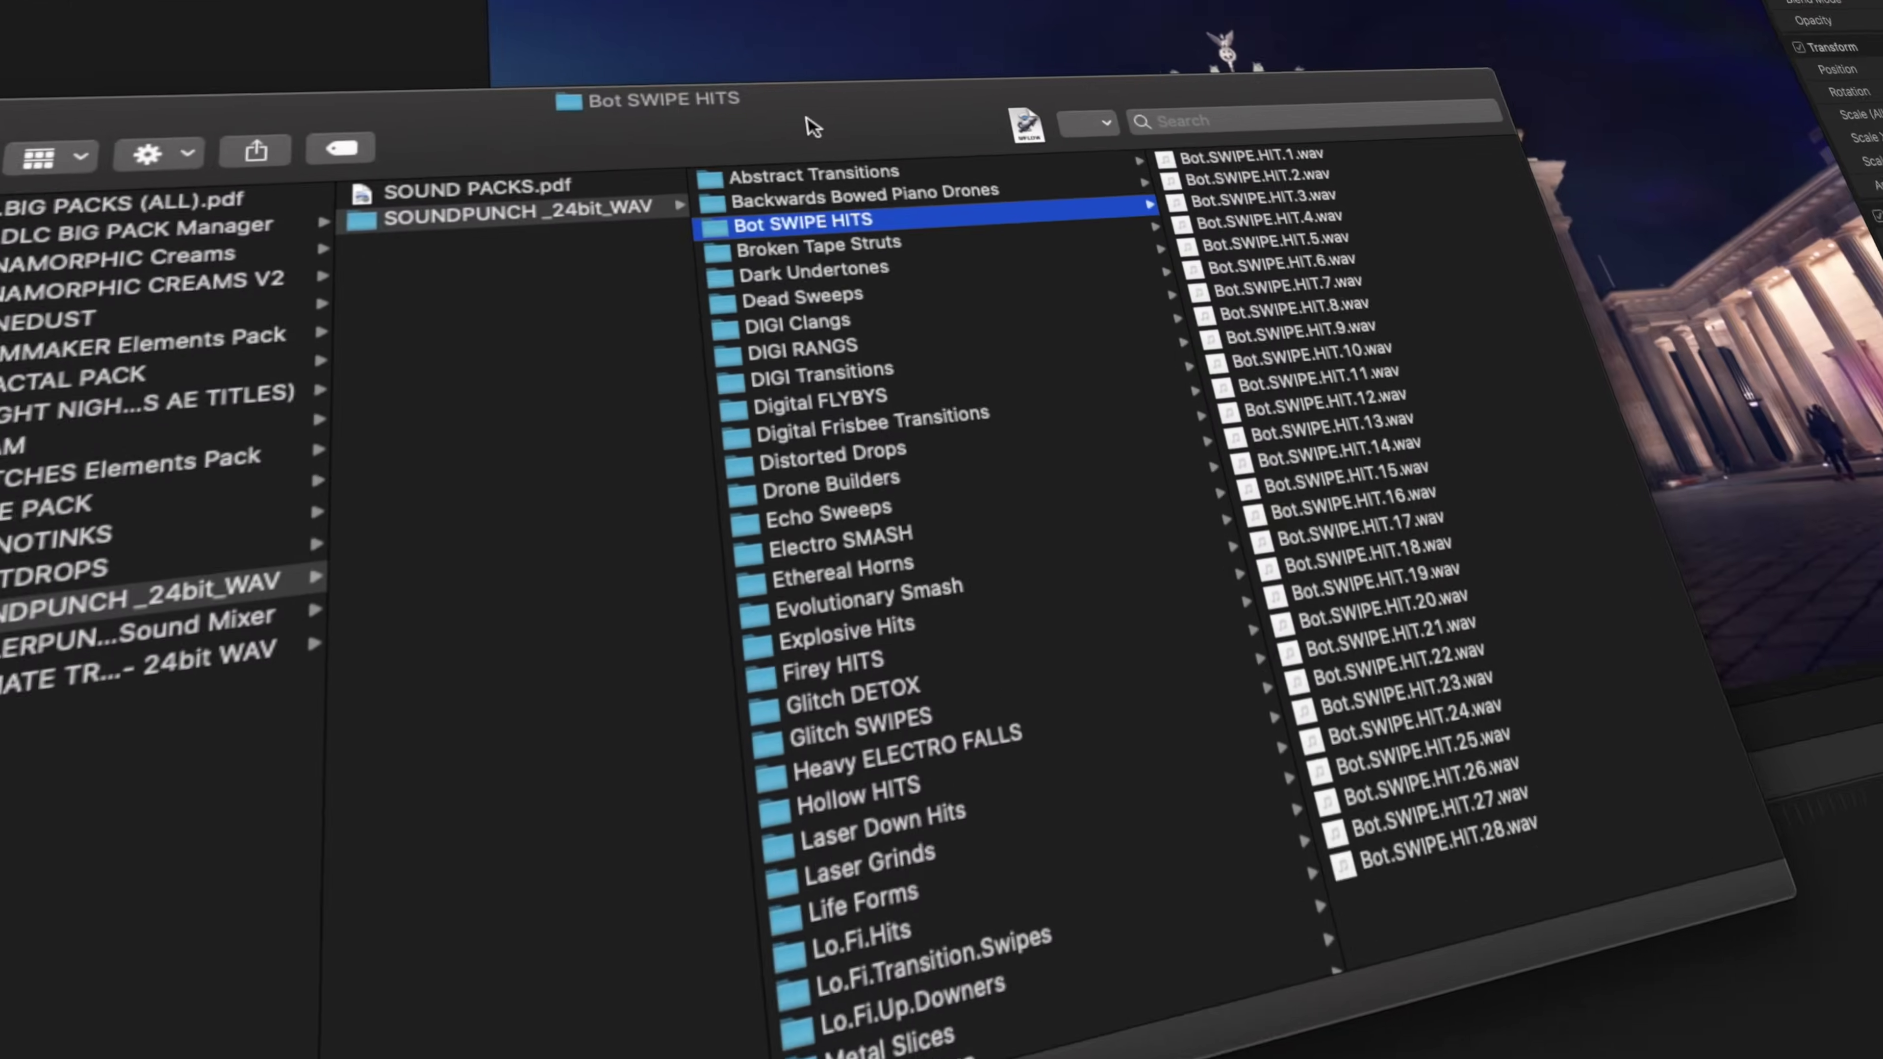
- Step down through the SOUNDPUNCH folders to select DIGI RANGS
key(Down)
key(Down)
key(Down)
key(Down)
key(Down)
key(Down)
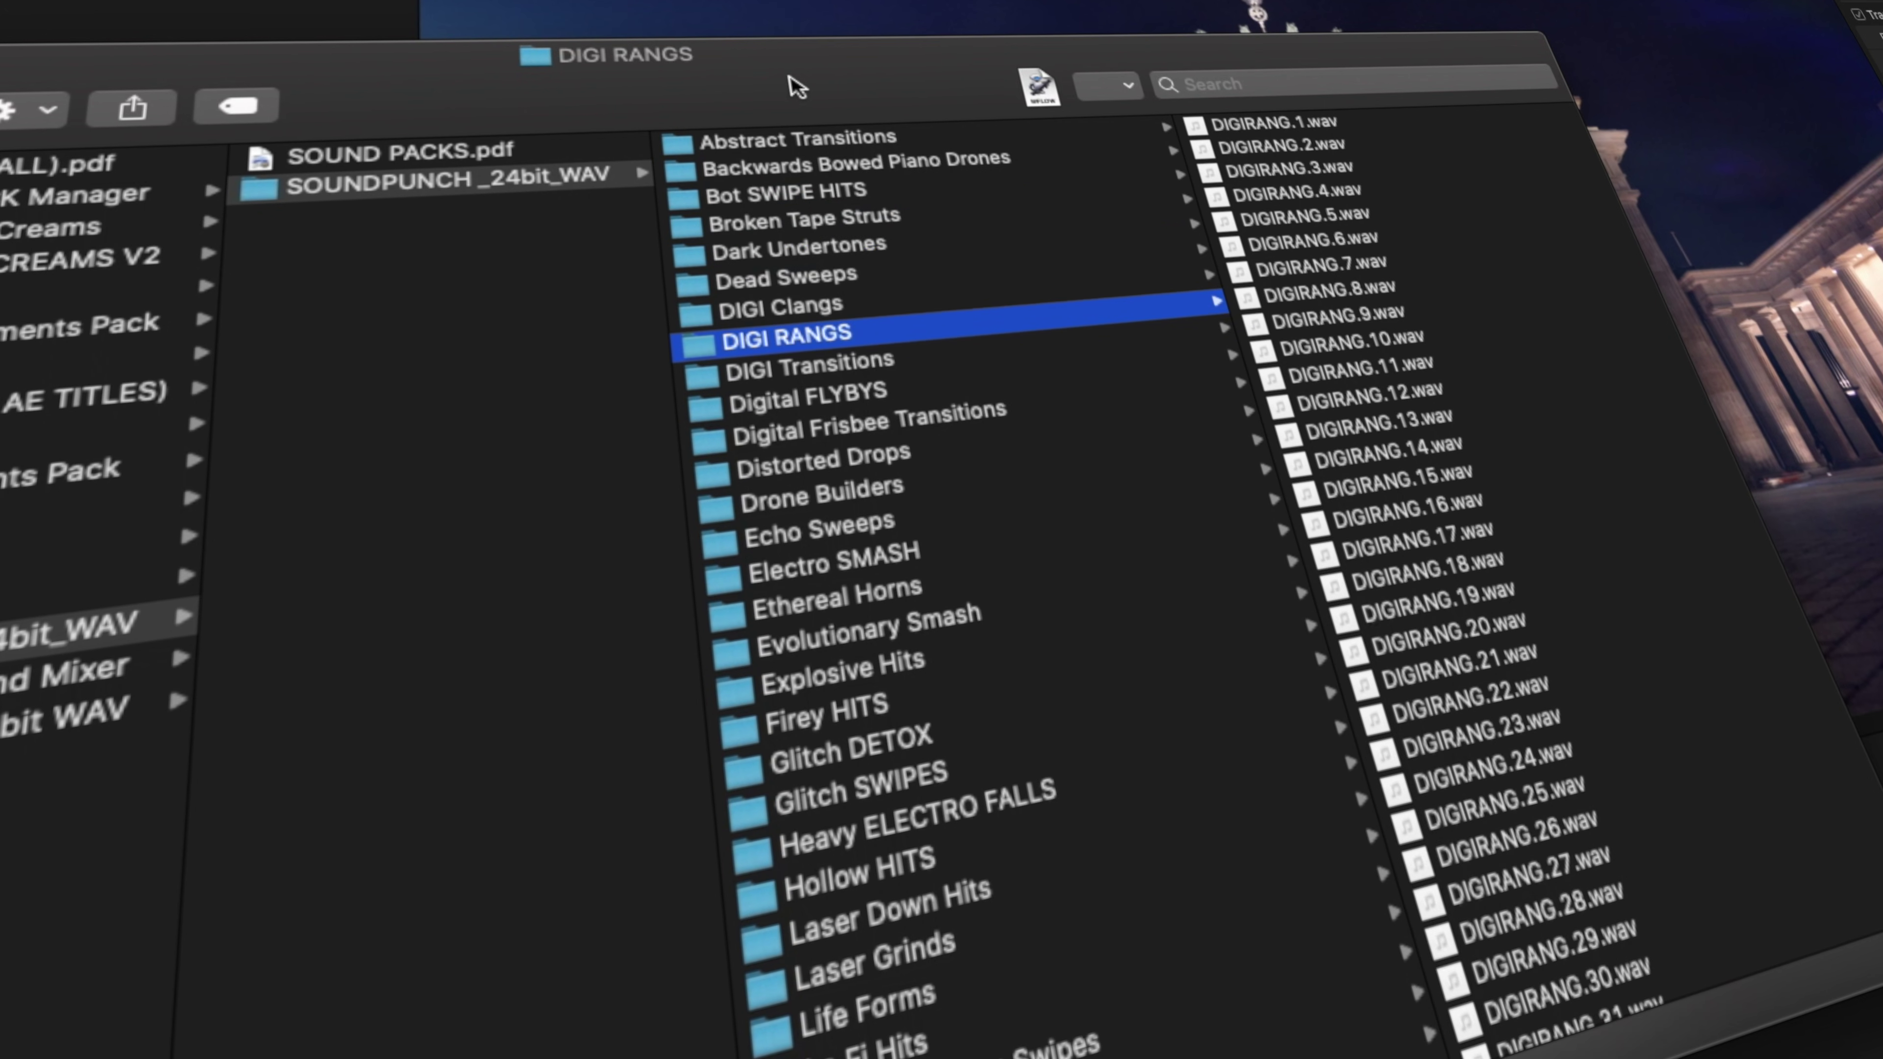